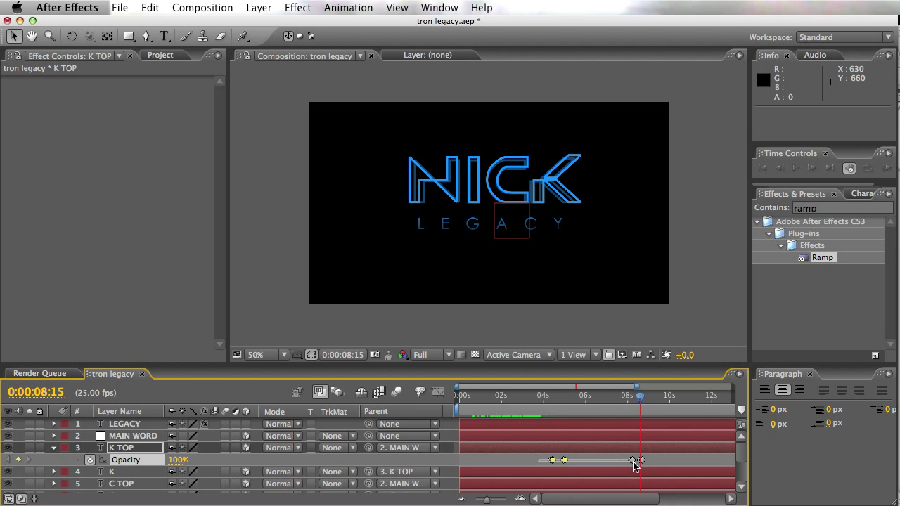
- Copy the K TOP layer's opacity keyframes and paste them onto the K layer's Opacity at 0:00:04:09
key("cmd+c")
left_click(549, 400)
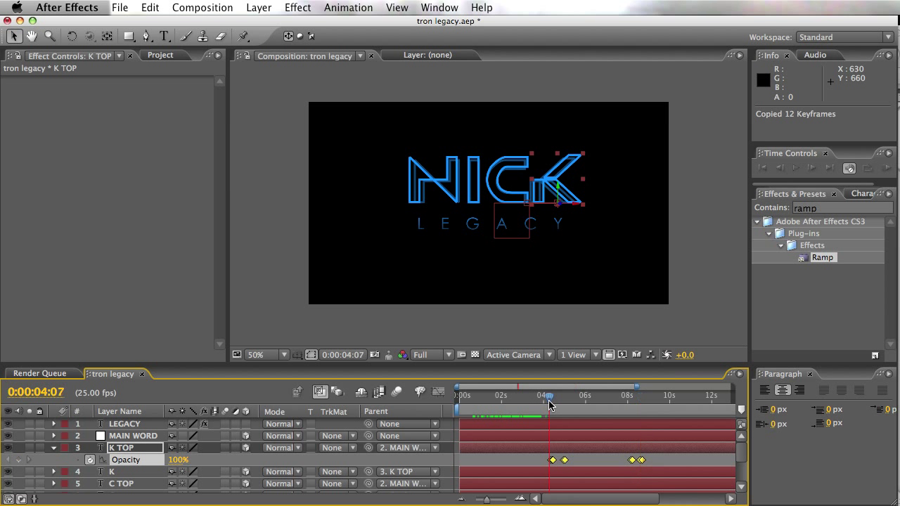
left_click(109, 473)
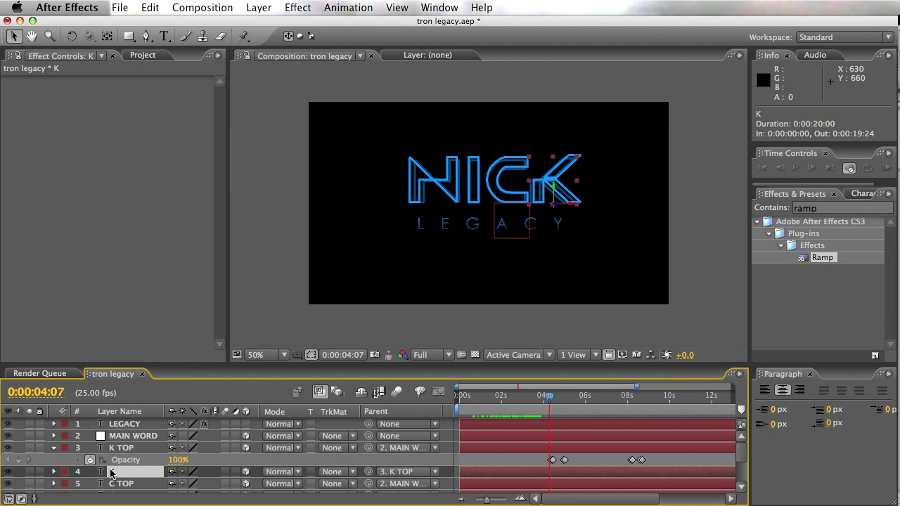
key("t")
key("Page_Down")
key("Page_Down")
key("Home")
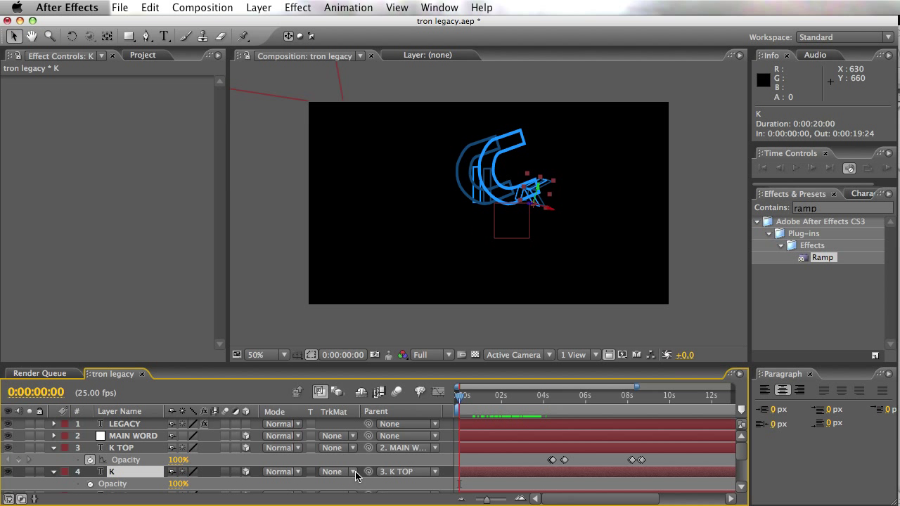
key("k")
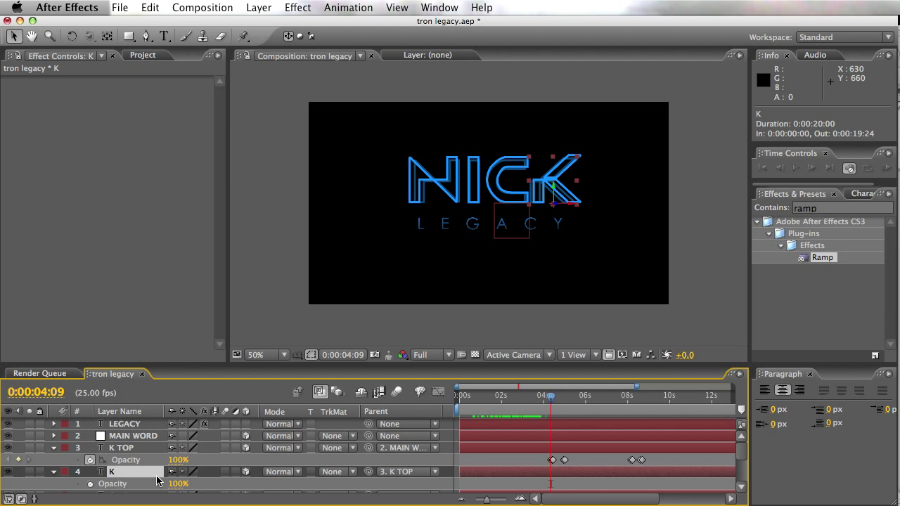
left_click(126, 485)
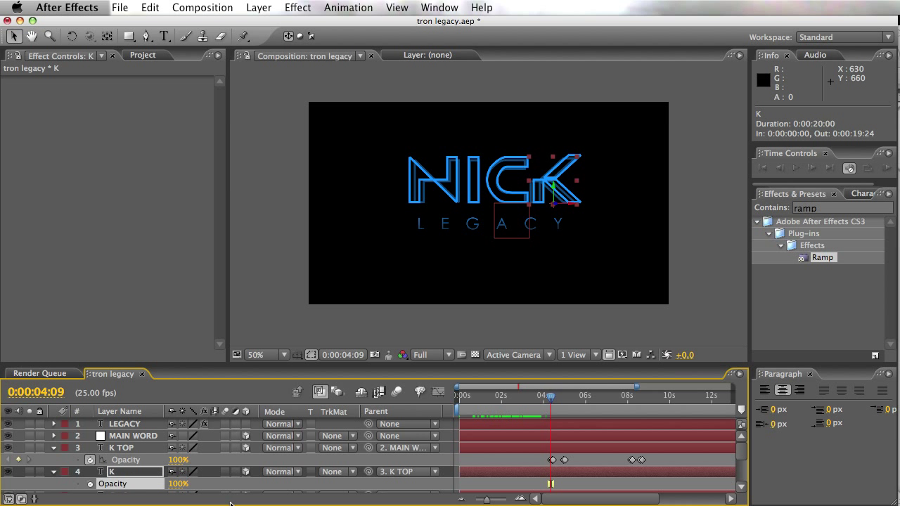
key("super+v")
- Paste the copied opacity keyframes onto the C TOP and C layers at 0:00:05:08 and reveal their keyframed properties
scroll(738, 461, "down", 4)
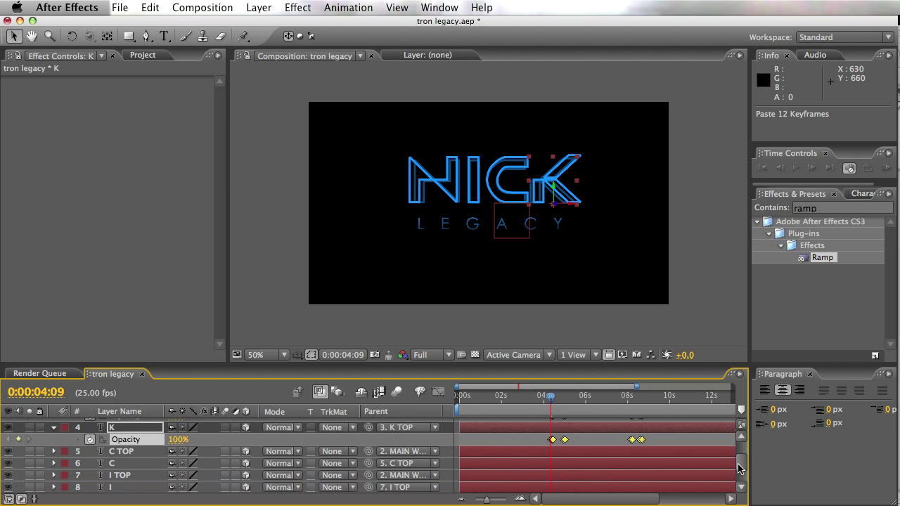
left_click(133, 449)
left_click(571, 397)
left_click(119, 458, "shift")
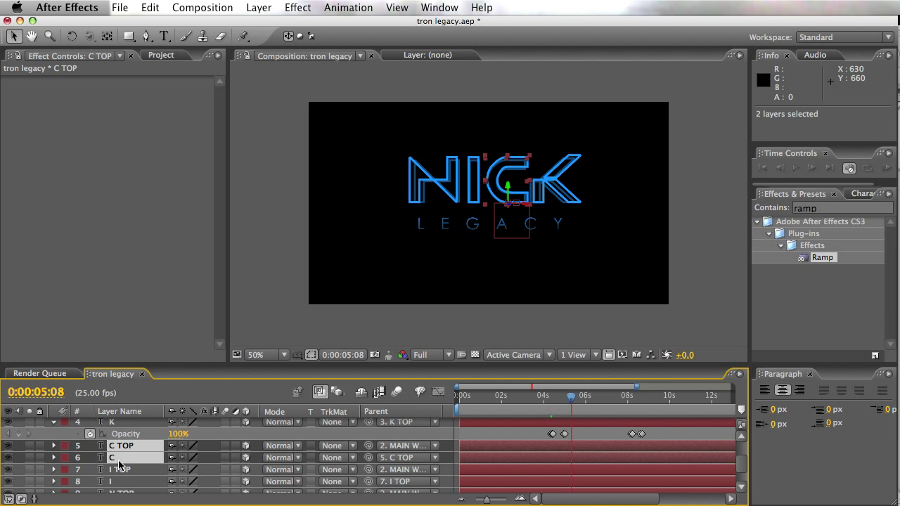
key("super+v")
key("u")
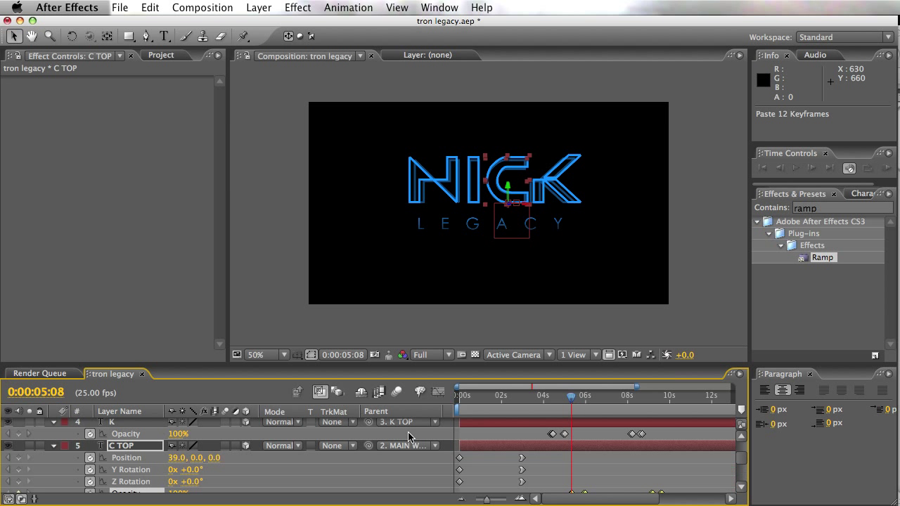
scroll(740, 469, "down", 2)
scroll(741, 469, "down", 2)
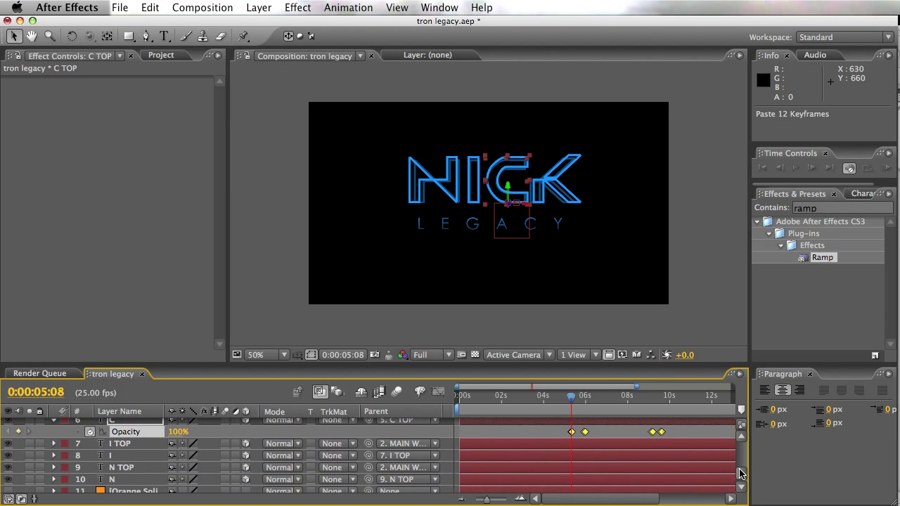
- Set the current time to 0:00:03:23 and copy the C layer's opacity keyframes
left_click(516, 401)
left_click_drag(517, 407, 542, 407)
left_click(114, 444)
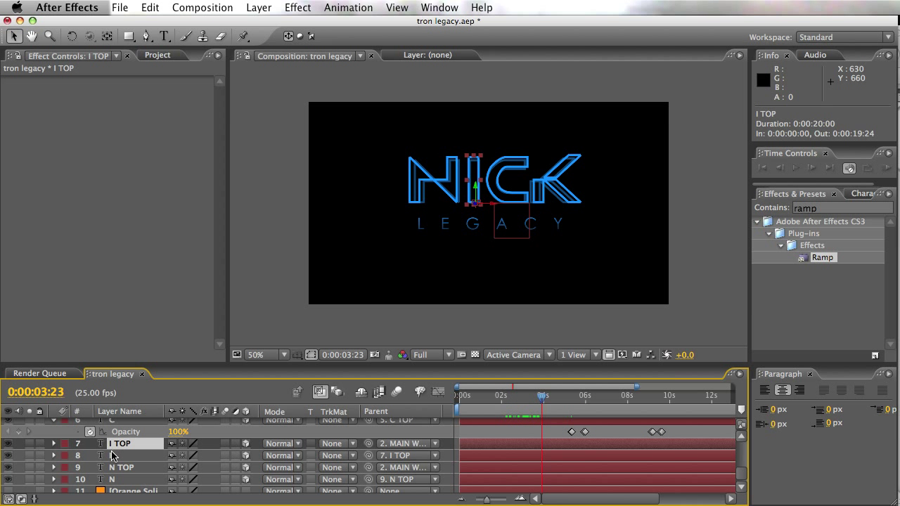
left_click(121, 457, "shift")
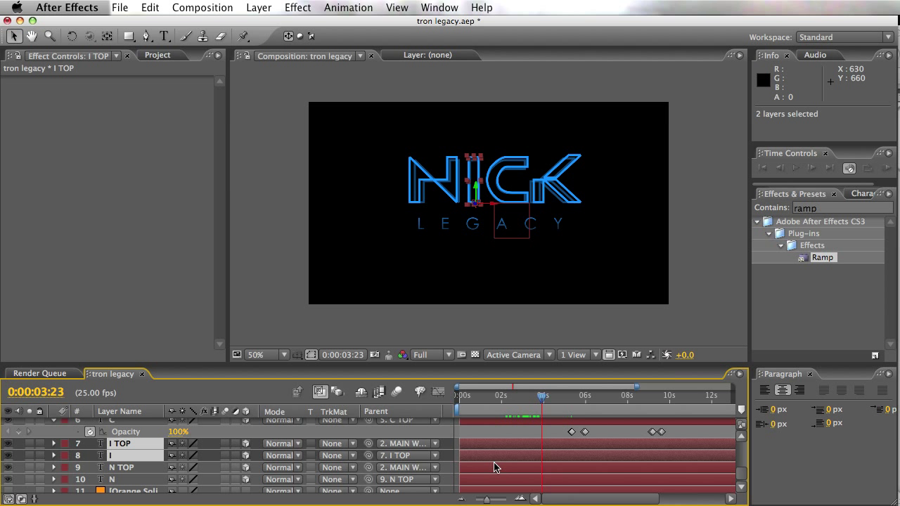
left_click_drag(569, 436, 674, 439)
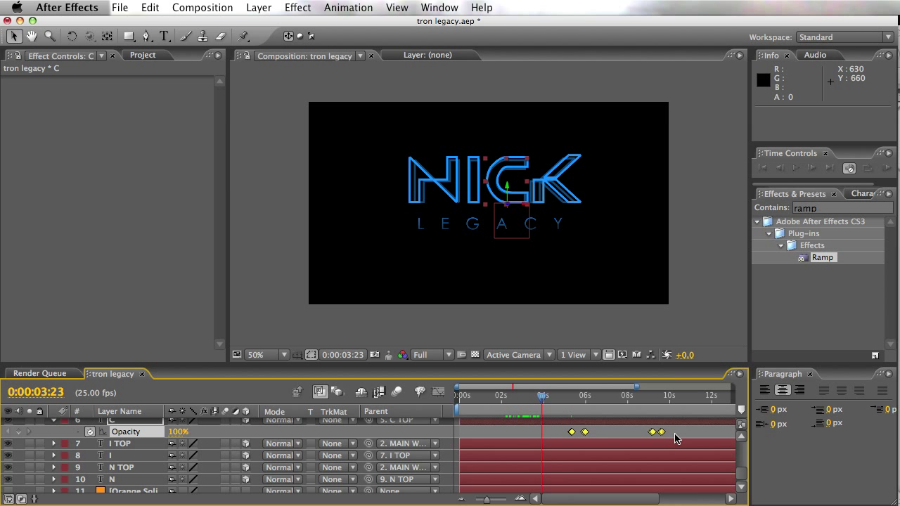
left_click_drag(558, 428, 680, 442)
left_click(149, 9)
left_click(158, 86)
- Paste the opacity keyframes onto the I TOP and I layers at 0:00:03:23 and reveal their keyframed properties
left_click(127, 445)
left_click(115, 458, "shift")
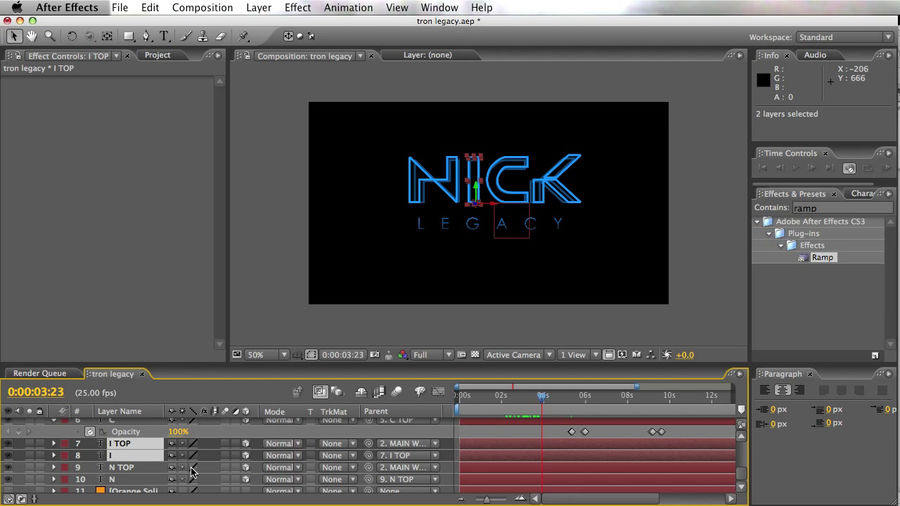
left_click(149, 7)
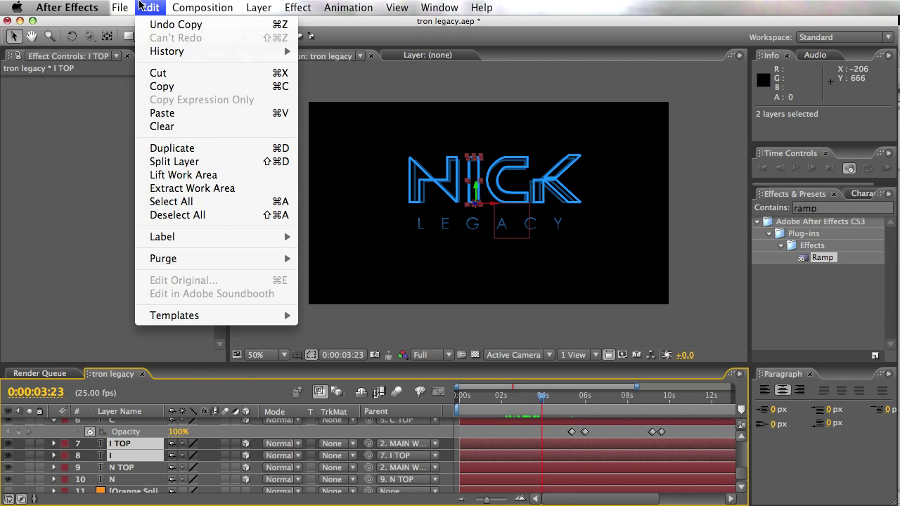
left_click(172, 115)
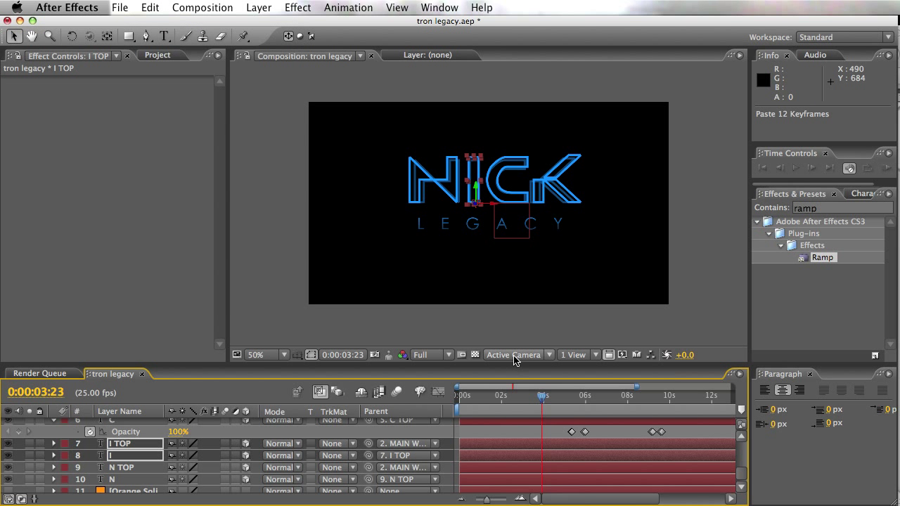
key("u")
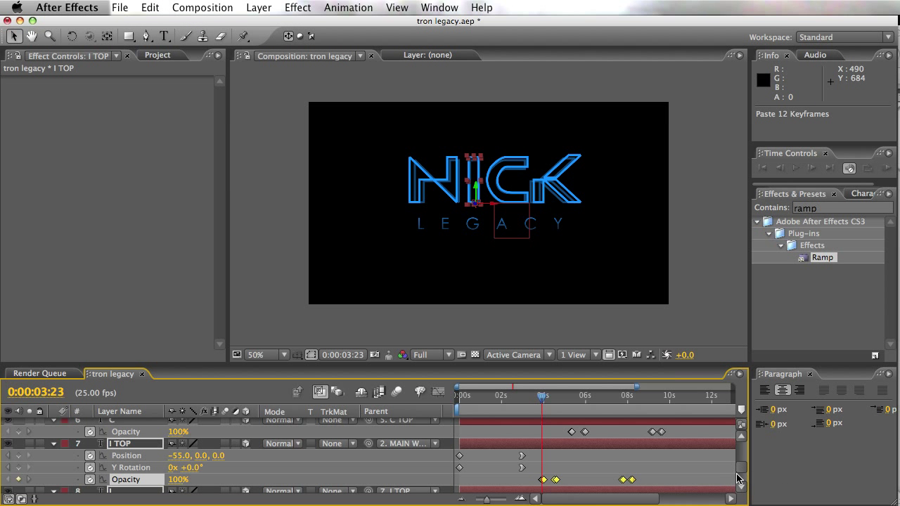
- Paste the opacity keyframes onto the N TOP and N layers at 0:00:04:09
left_click_drag(743, 474, 744, 481)
left_click_drag(571, 411, 552, 431)
left_click(558, 466)
left_click(561, 475, "shift")
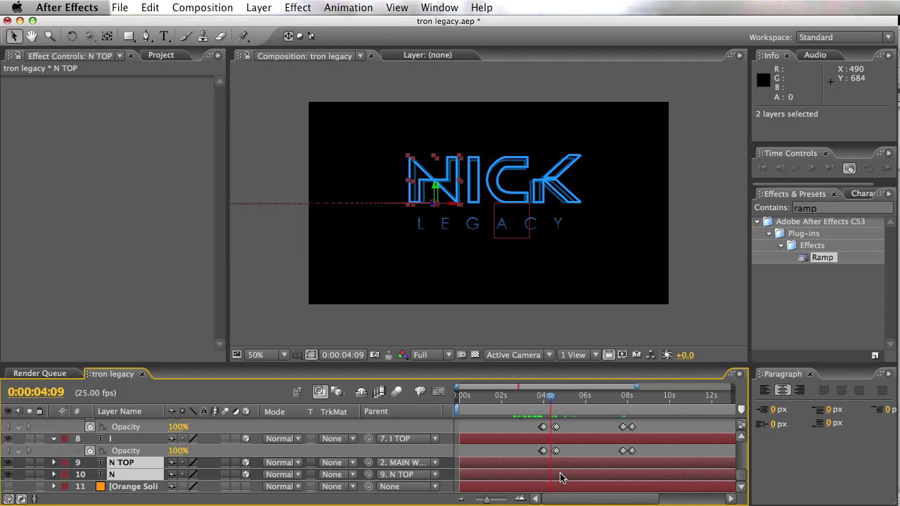
key("super+v")
- Set the current time to 0:00:02:23, collapse the properties of all layers and clear the selection
left_click_drag(539, 405, 520, 413)
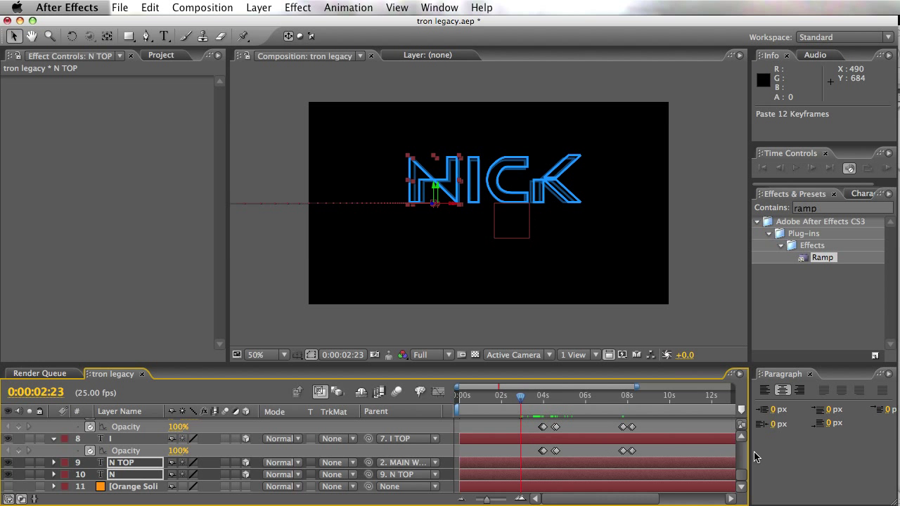
key("super+a")
left_click(53, 439)
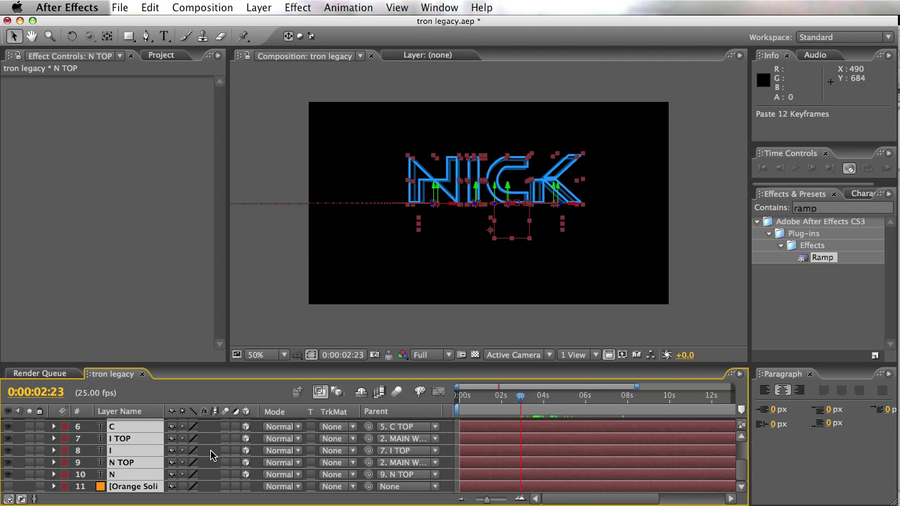
key("super+shift+a")
left_click_drag(742, 474, 742, 446)
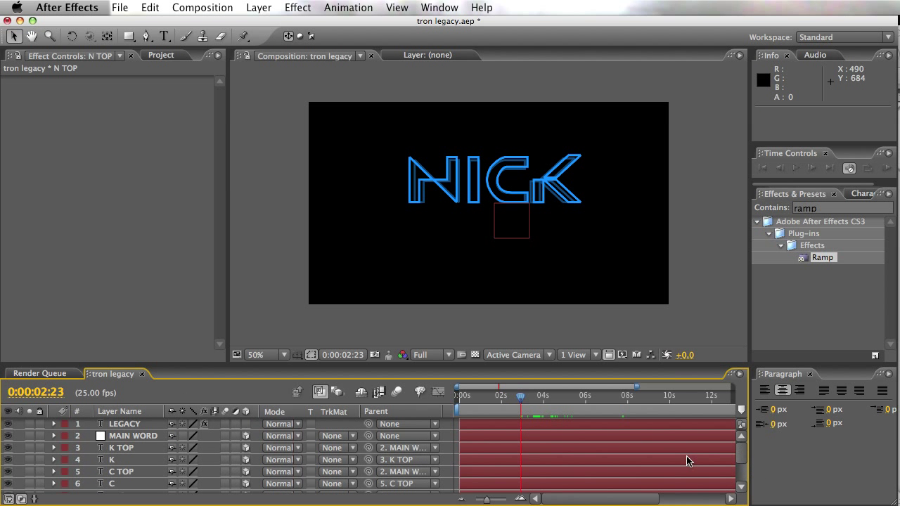
- Rename the tron legacy composition in the project as "tron legacy text"
left_click(140, 90)
left_click(161, 55)
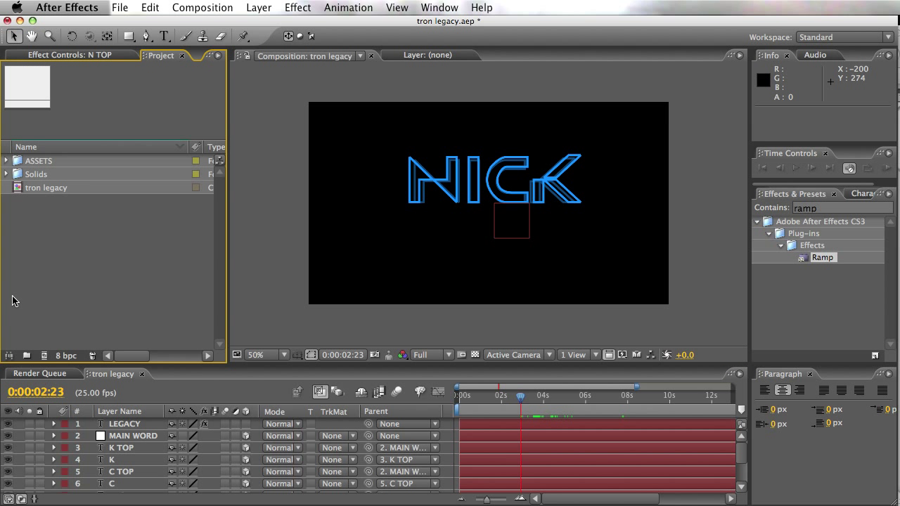
left_click(68, 186)
key("Return")
key("Right")
key("Return")
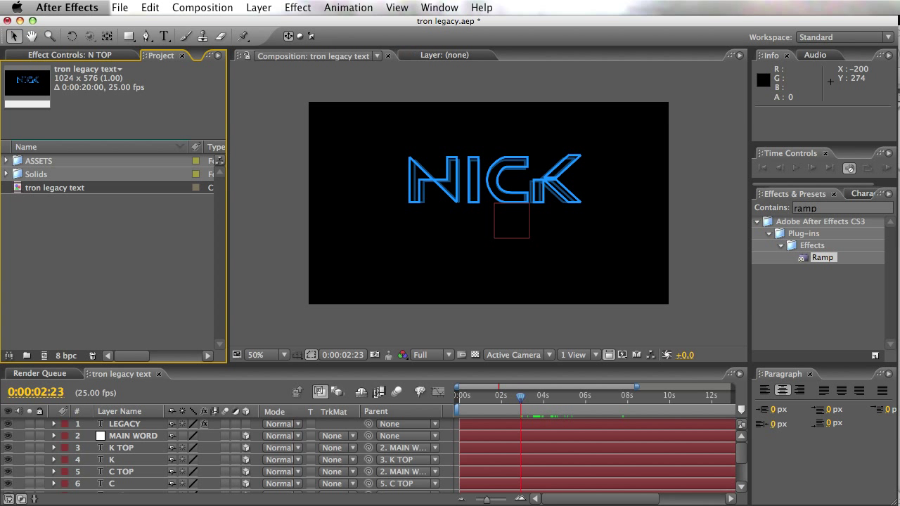
- Set the project's colour depth to 16 bits per channel
left_click(82, 218)
left_click_drag(486, 398, 606, 398)
left_click(61, 262)
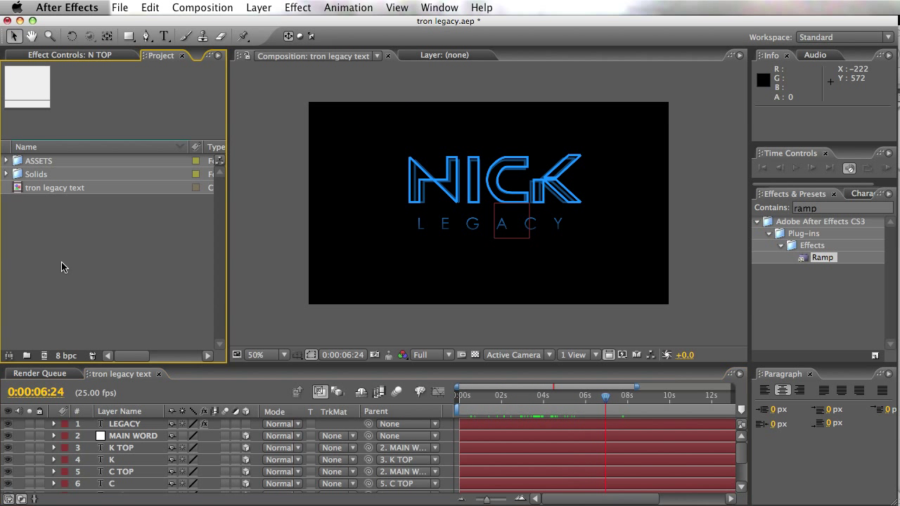
left_click(56, 191)
left_click(66, 355, "alt")
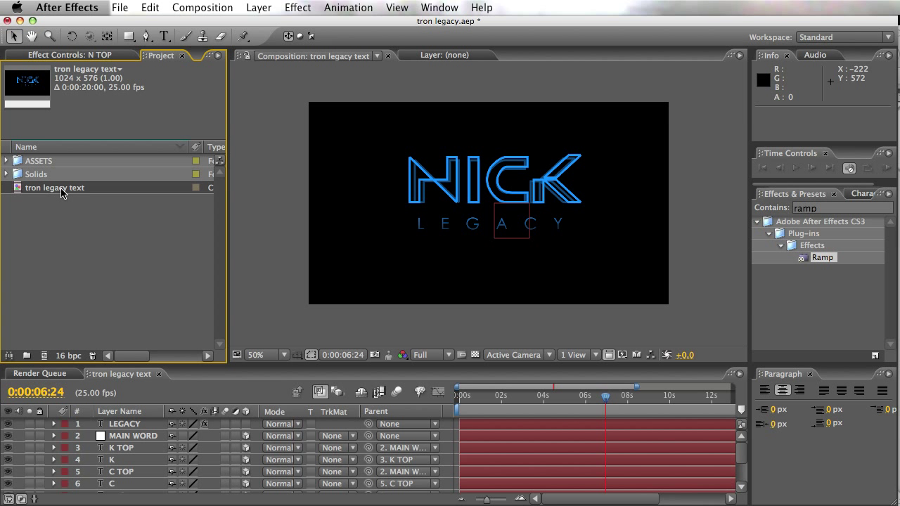
- Create a new composition from tron legacy text, then duplicate its layer at 0:00:07:01
left_click_drag(60, 193, 43, 356)
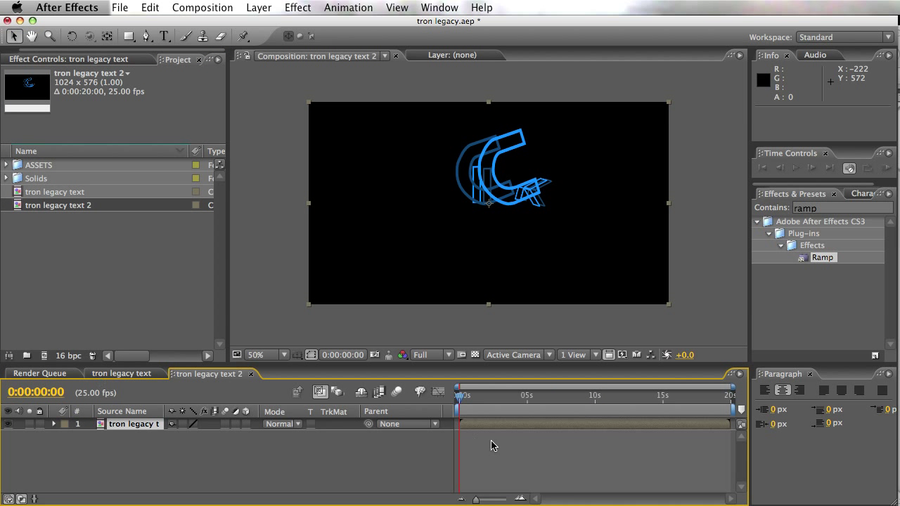
left_click_drag(477, 396, 554, 402)
left_click(133, 424)
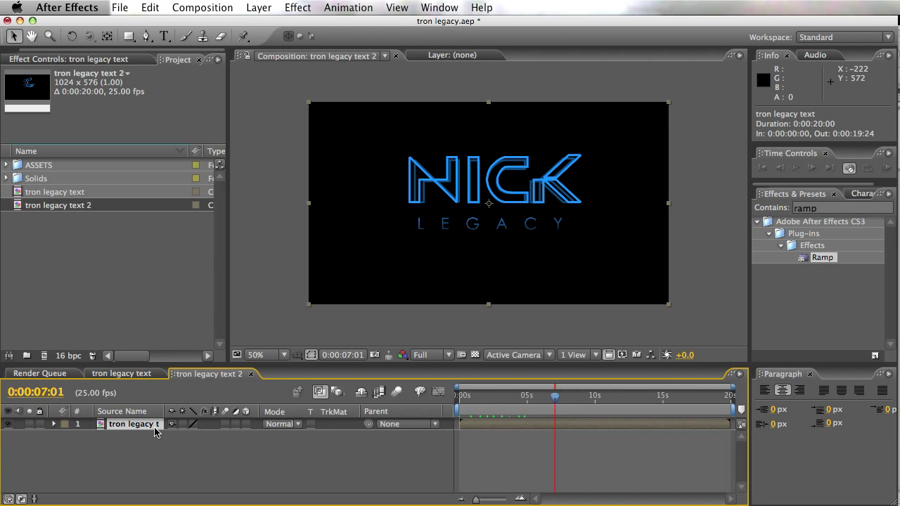
key("ctrl+d")
left_click(149, 438)
- Flip the lower tron legacy text layer vertically by setting its scale to 100, -100%
key("s")
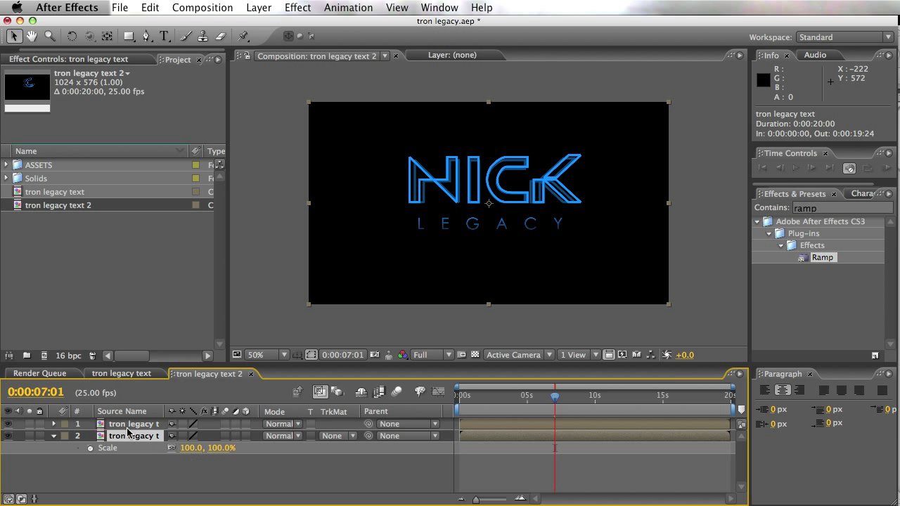
left_click(191, 447)
type("100")
key("Tab")
type("100")
key("Return")
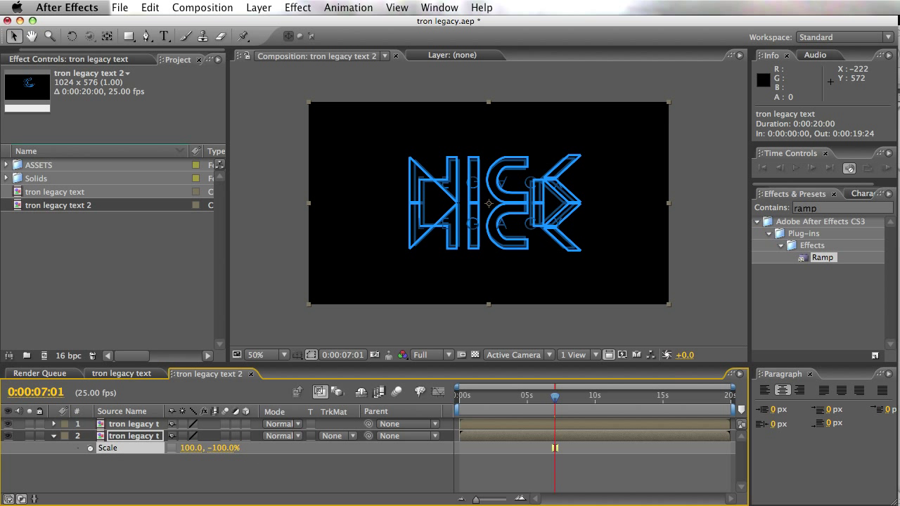
- Move the flipped layer below the title to position 512, 522 as a reflection
left_click(144, 441)
key("p")
left_click_drag(203, 450, 366, 452)
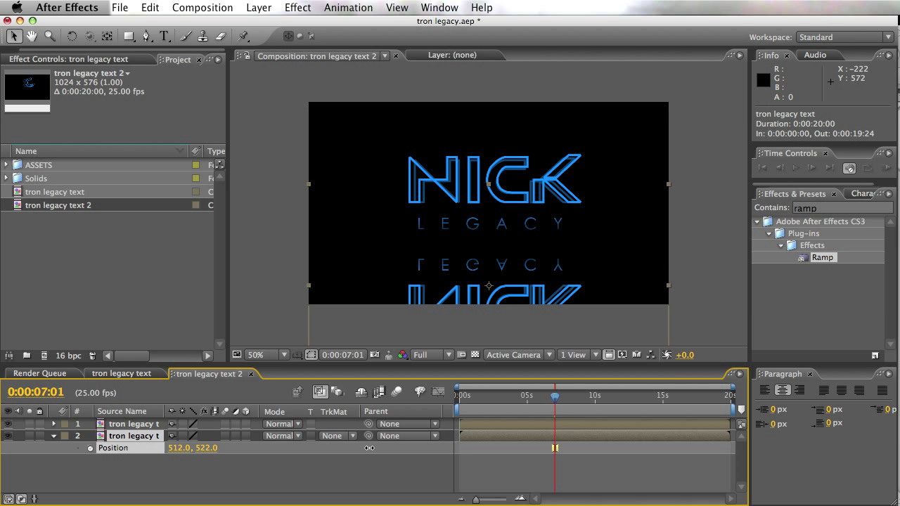
- Draw a rectangular mask about 1238 by 462 px on the reflection layer and feather it 0, 100 pixels
left_click(128, 36)
left_click_drag(269, 128, 705, 290)
key("m")
key("m")
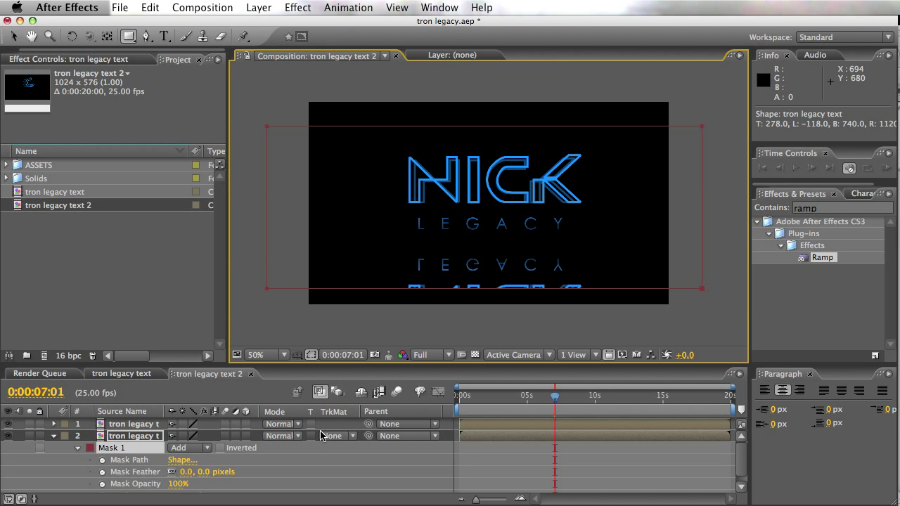
left_click(176, 473)
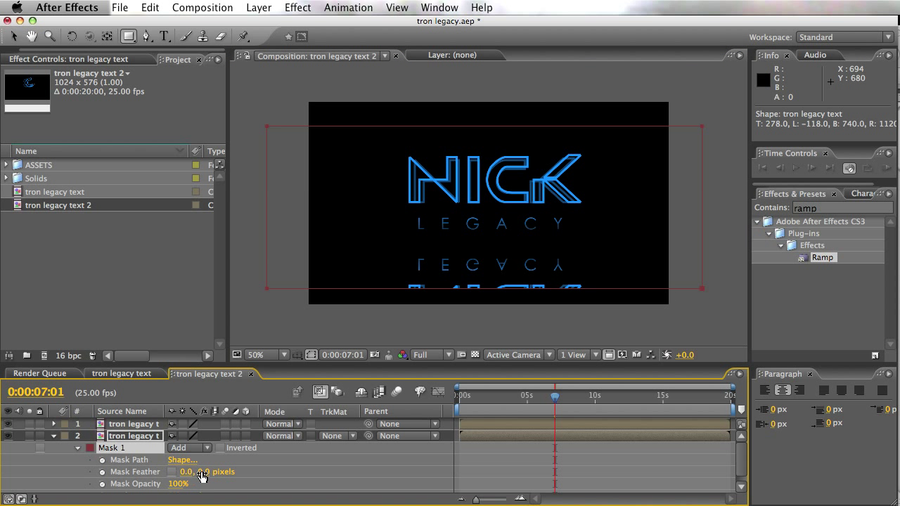
left_click_drag(202, 472, 272, 476)
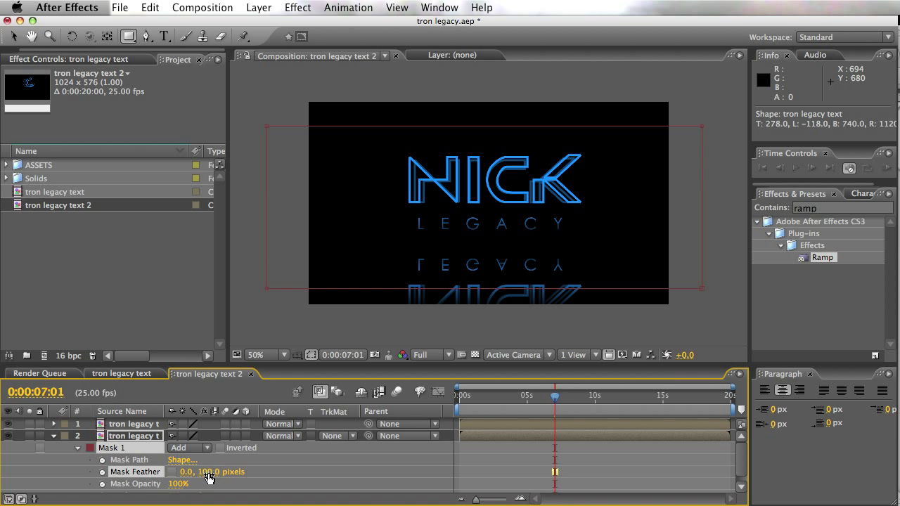
- Set the reflection mask's expansion to -21 pixels
left_click(741, 487)
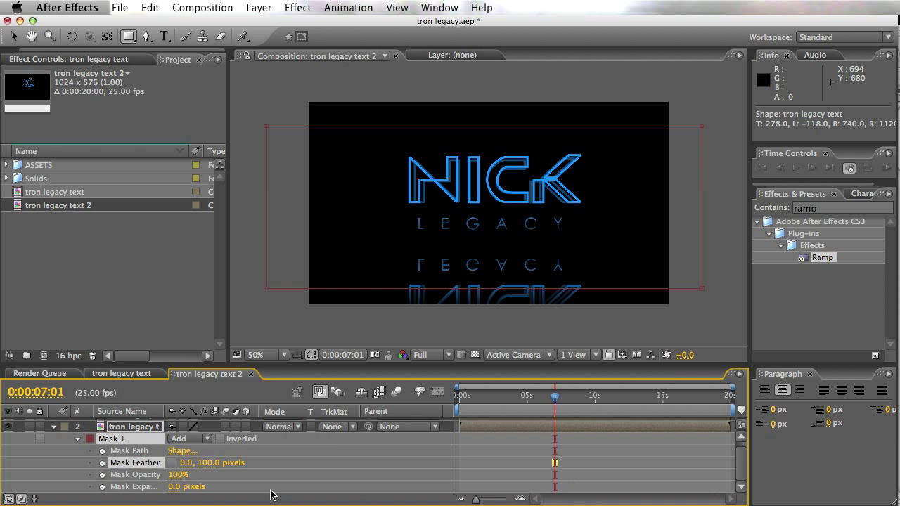
left_click_drag(167, 487, 148, 487)
left_click(511, 452)
- Set the reflection layer's opacity to 49% and save the project
left_click(143, 441)
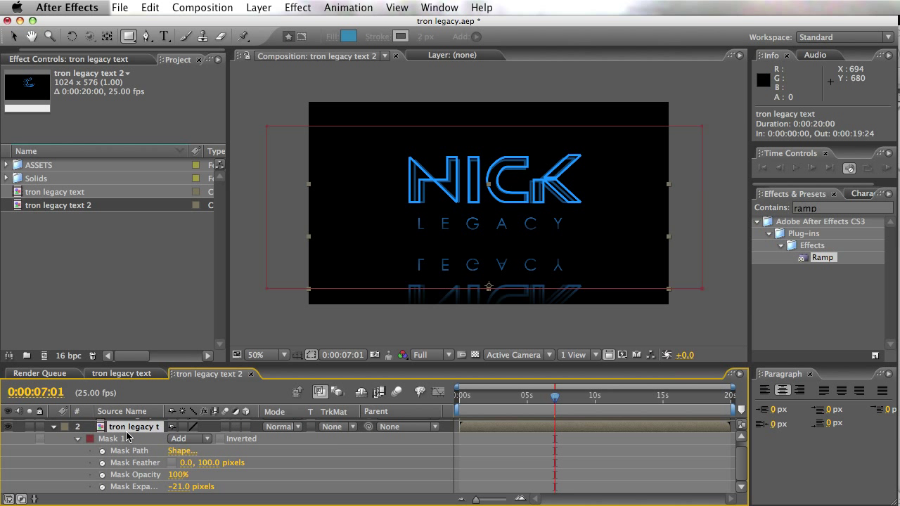
key("t")
left_click(172, 448)
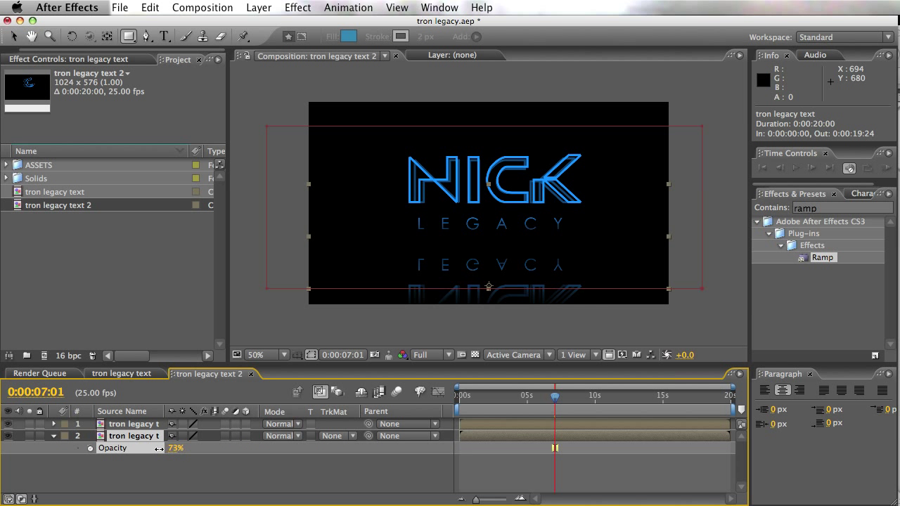
left_click(511, 484)
left_click_drag(467, 396, 578, 399)
left_click(124, 253)
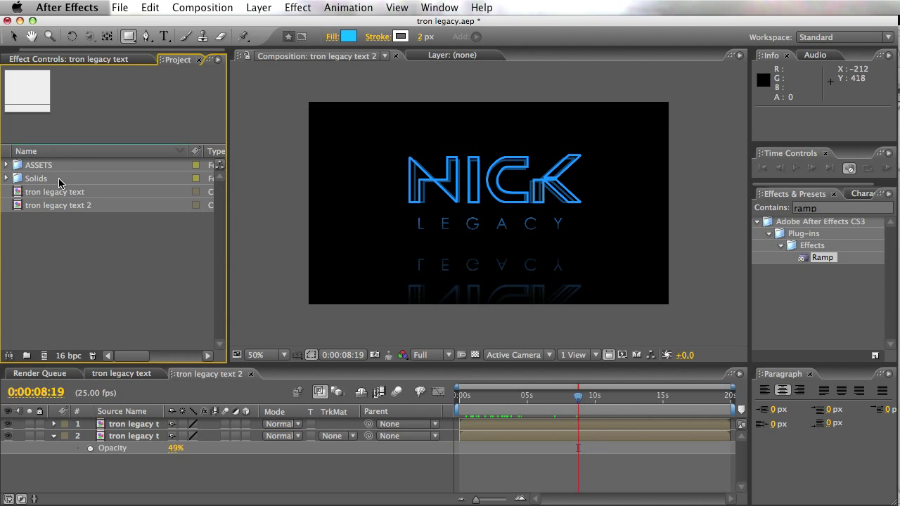
key("super+s")
- Place 17.mov from the CLIPS folder beneath both text layers and fit it to the composition size
left_click(7, 165)
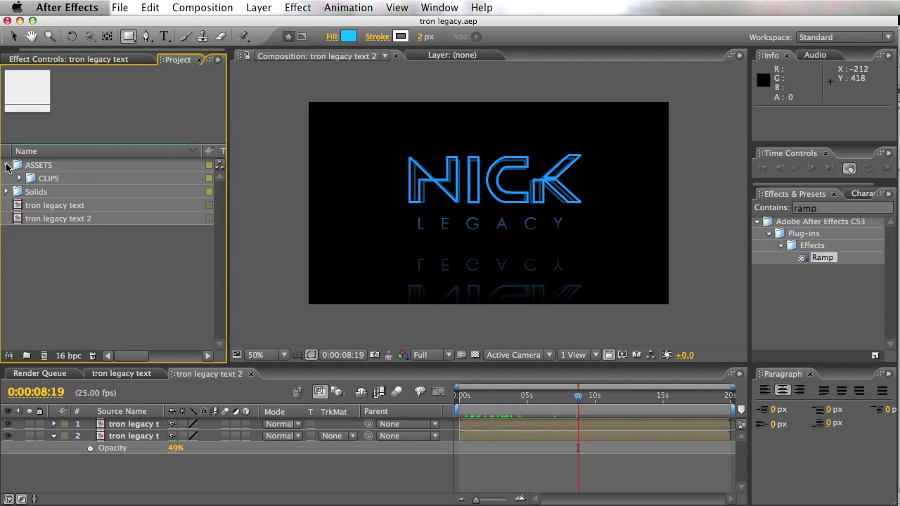
left_click(19, 179)
left_click(70, 194)
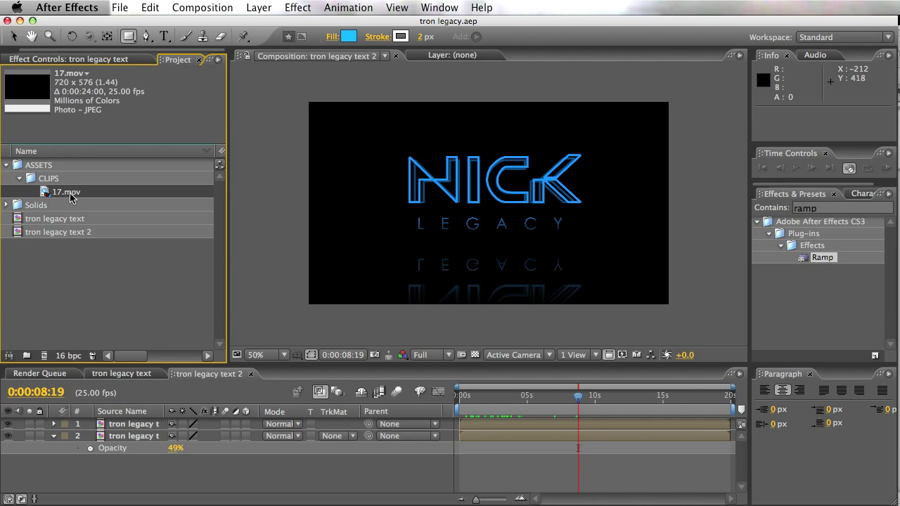
left_click_drag(68, 198, 174, 463)
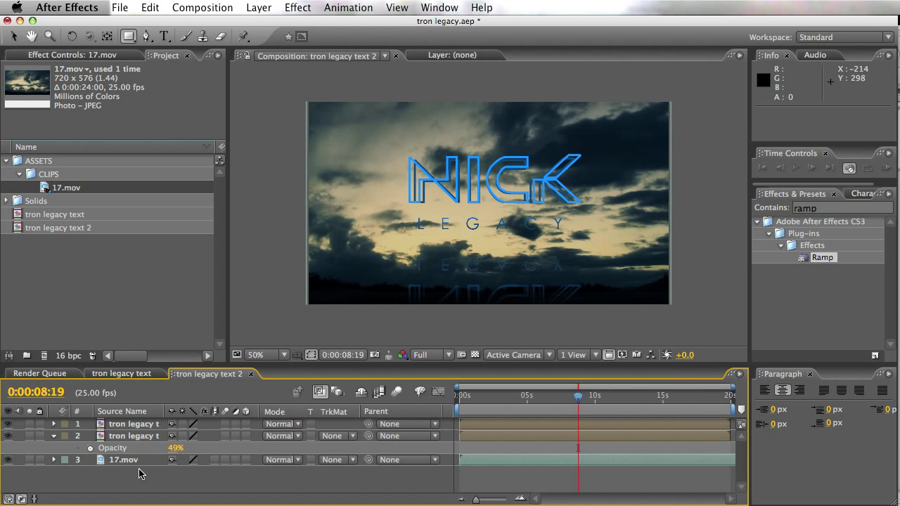
right_click(135, 462)
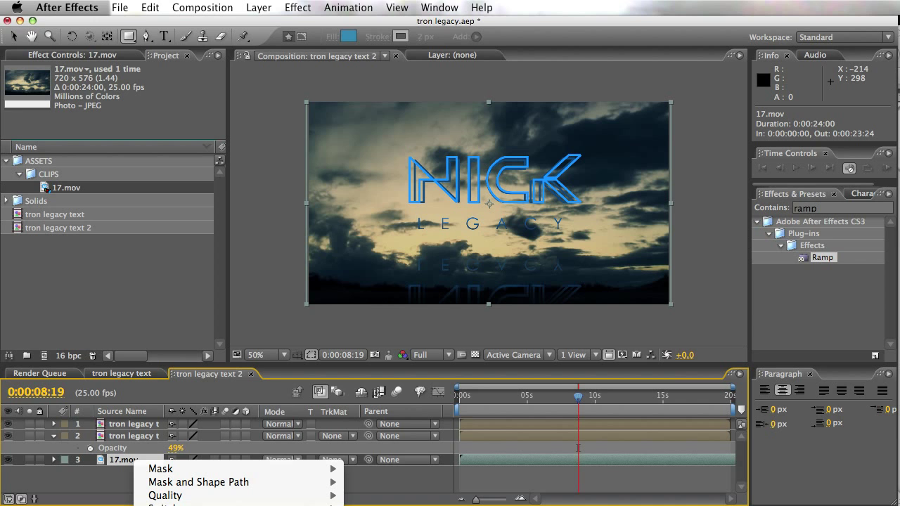
left_click(346, 492)
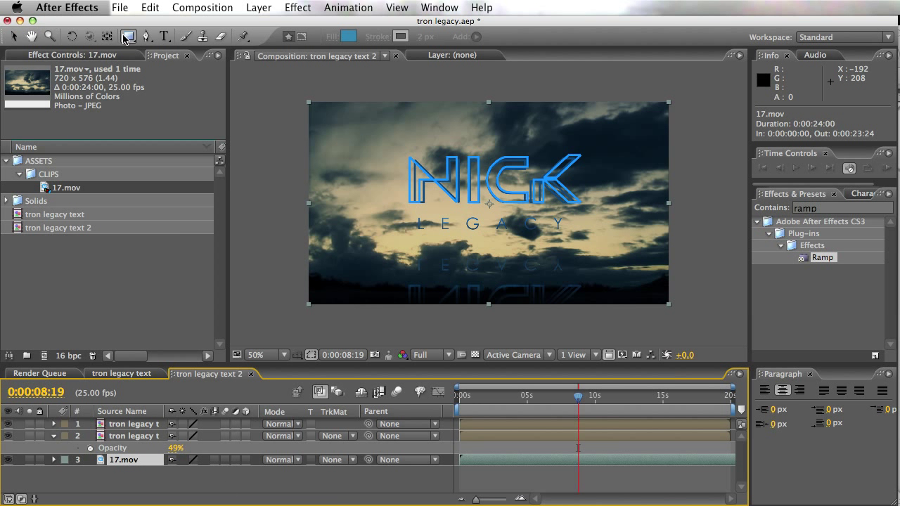
- Move the 17.mov layer up to position 512, 116
left_click_drag(280, 121, 711, 250)
key("super+z")
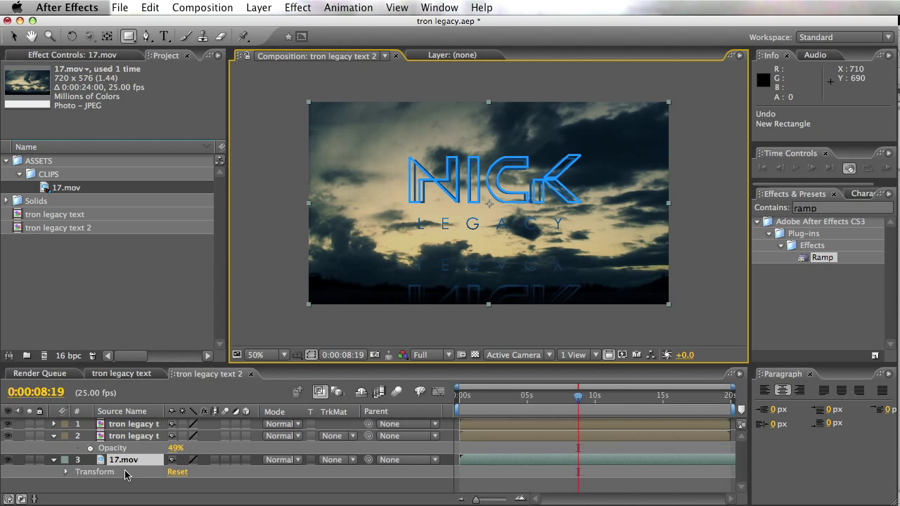
key("p")
left_click_drag(199, 472, 90, 460)
- Draw a rectangular mask about 893 by 360 px across the sky on the 17.mov layer
left_click(128, 36)
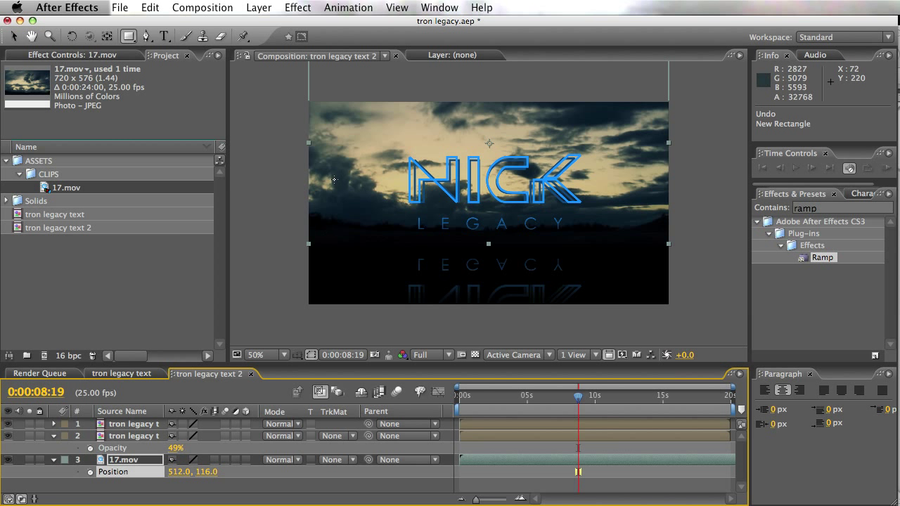
mouse_move(266, 122)
left_mouse_down()
mouse_move(512, 180)
mouse_move(639, 230)
mouse_move(698, 267)
mouse_move(714, 248)
left_mouse_up()
key("m")
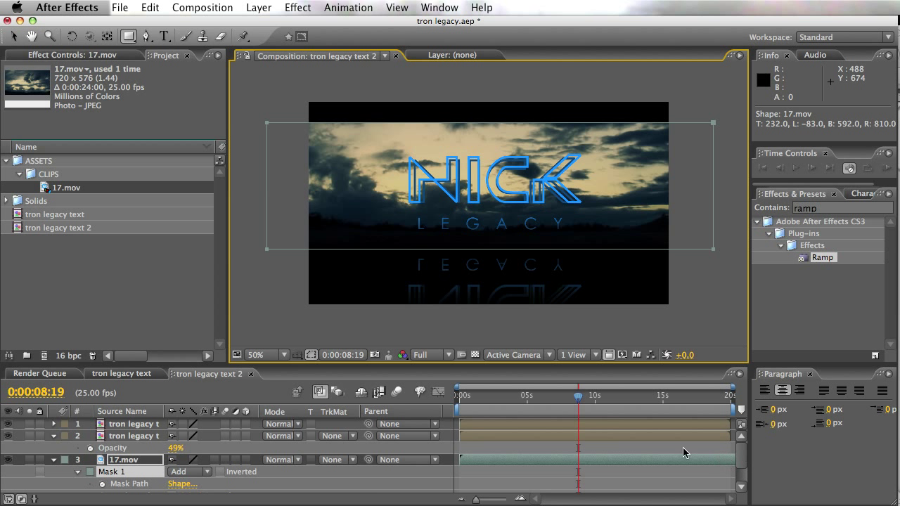
- Feather the 17.mov mask 0, 110 pixels and set its expansion to -40 pixels
left_click_drag(522, 364, 522, 320)
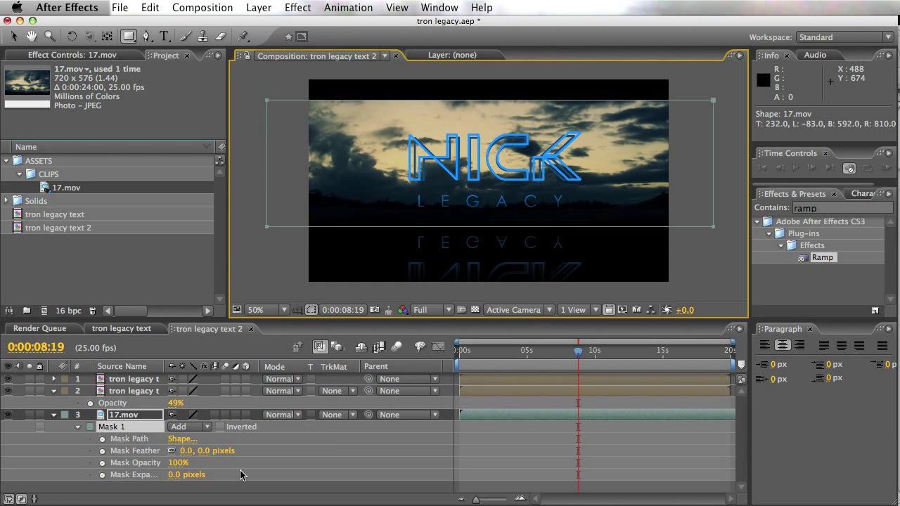
left_click(170, 452)
left_click_drag(203, 457, 273, 445)
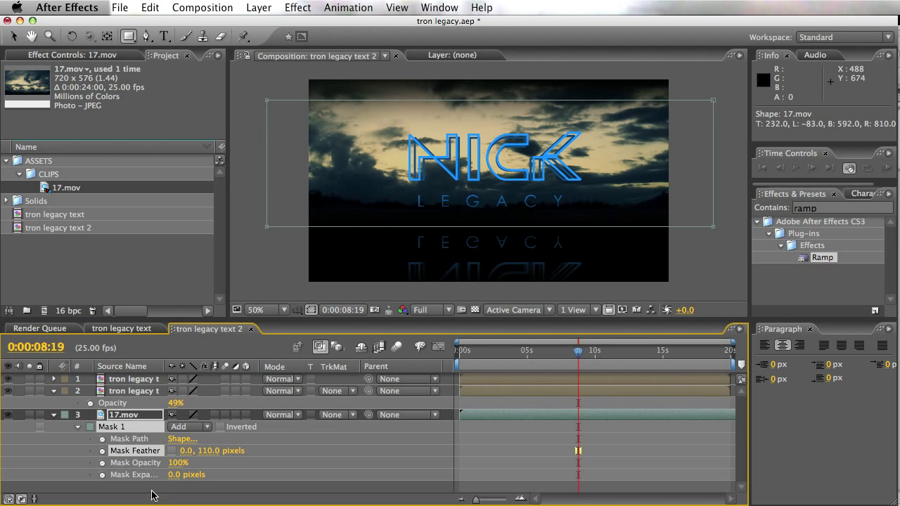
left_click_drag(174, 481, 148, 478)
left_click(454, 488)
left_click(487, 416)
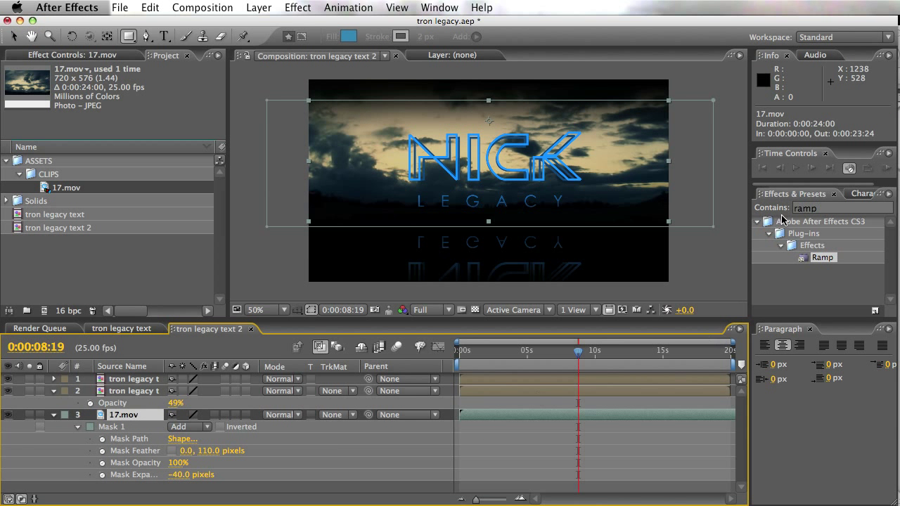
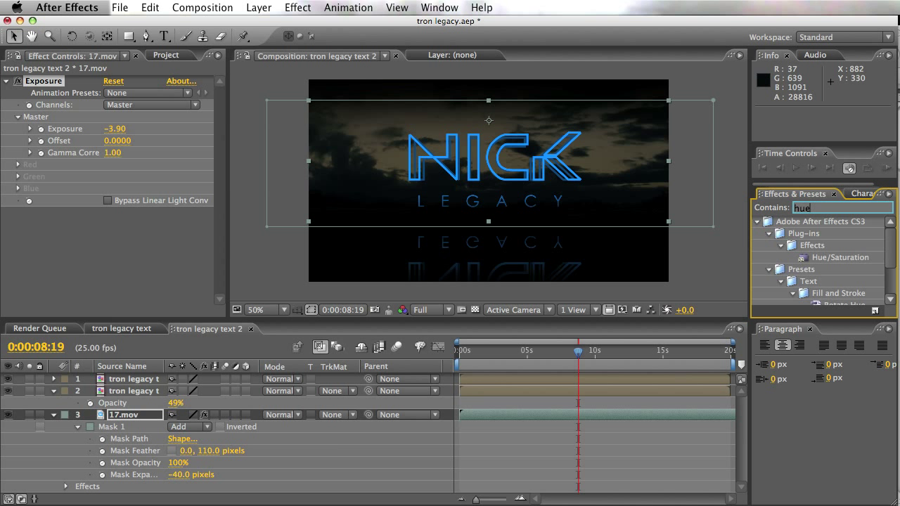
- Apply Hue/Saturation to the 17.mov layer and set its Master Saturation to -100
left_click_drag(861, 259, 590, 416)
left_click_drag(118, 232, 19, 236)
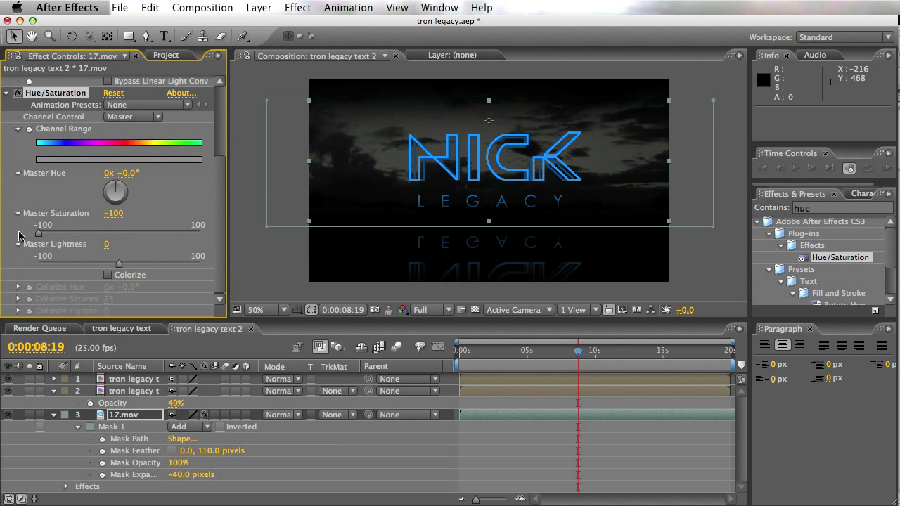
left_click(595, 479)
- Find the Curves effect and apply it to the 17.mov layer
double_click(809, 208)
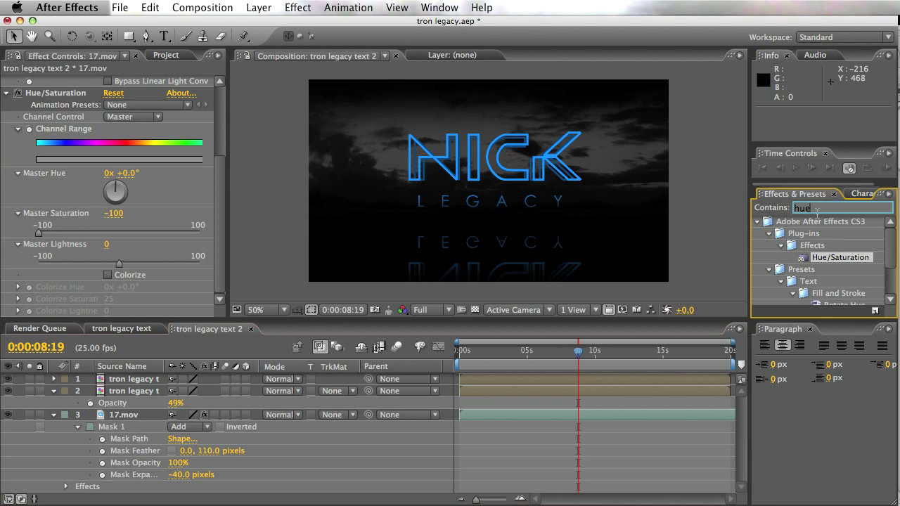
type("curves")
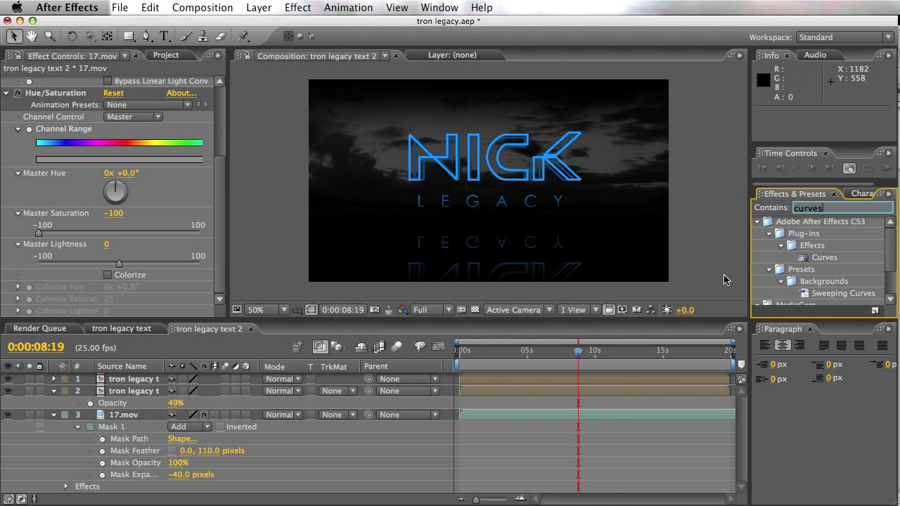
left_click_drag(828, 262, 600, 415)
- Try a gentle contrast curve on the clip's RGB channel, pulling the shadows down
left_click_drag(125, 217, 114, 203)
left_click(74, 262)
left_click_drag(74, 262, 112, 230)
left_click(174, 280)
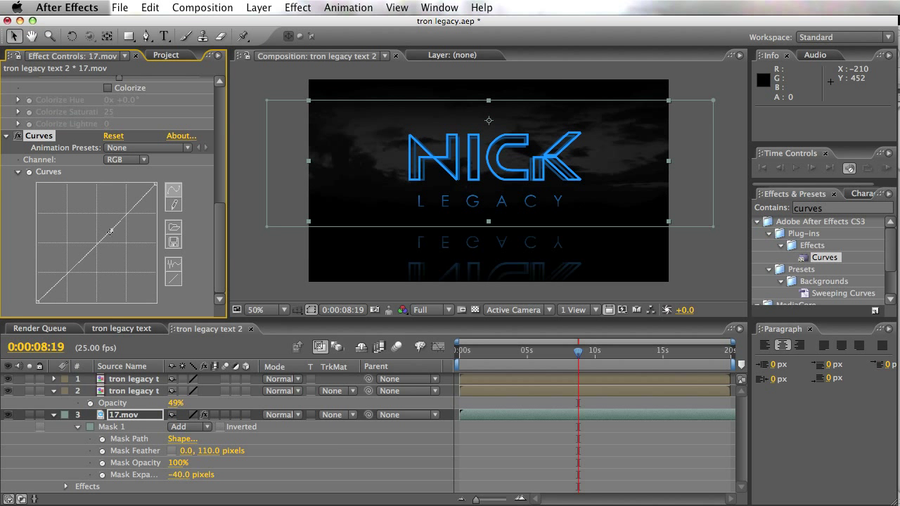
left_click_drag(77, 273, 77, 276)
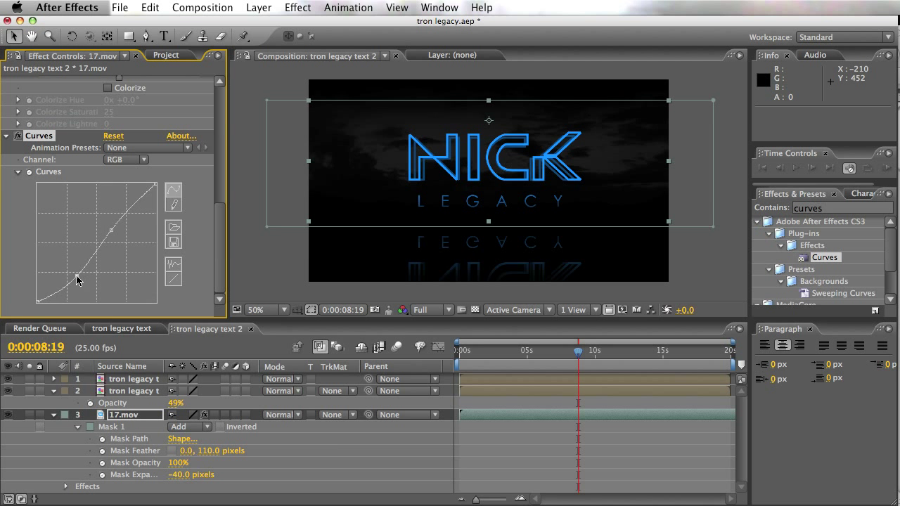
- Raise the midpoint of the Blue channel curve on 17.mov to tint the clouds blue
left_click(123, 161)
left_click(124, 170)
mouse_move(101, 241)
left_mouse_down()
mouse_move(115, 252)
mouse_move(95, 248)
mouse_move(90, 231)
left_mouse_up()
left_click(140, 161)
left_click(123, 184)
left_click_drag(472, 367, 635, 366)
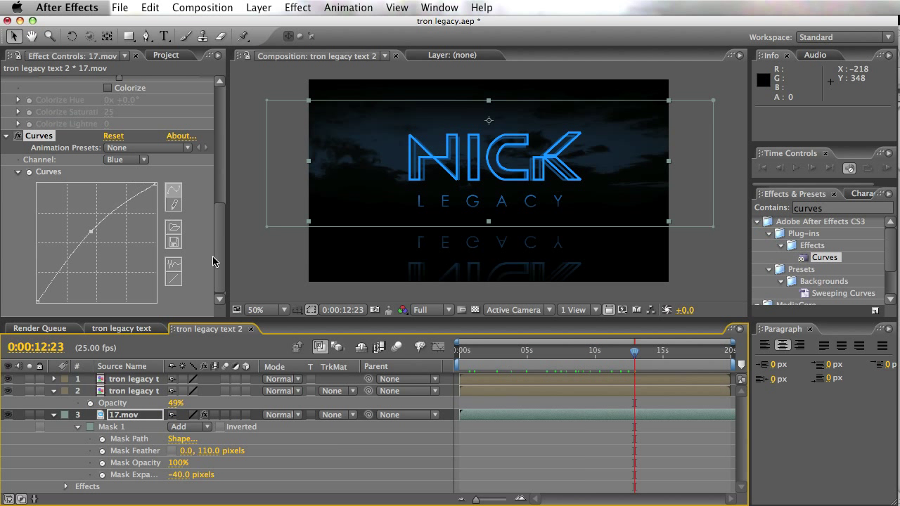
- Switch the Curves effect back to the RGB channel and reset its curve to a straight line
left_click(143, 162)
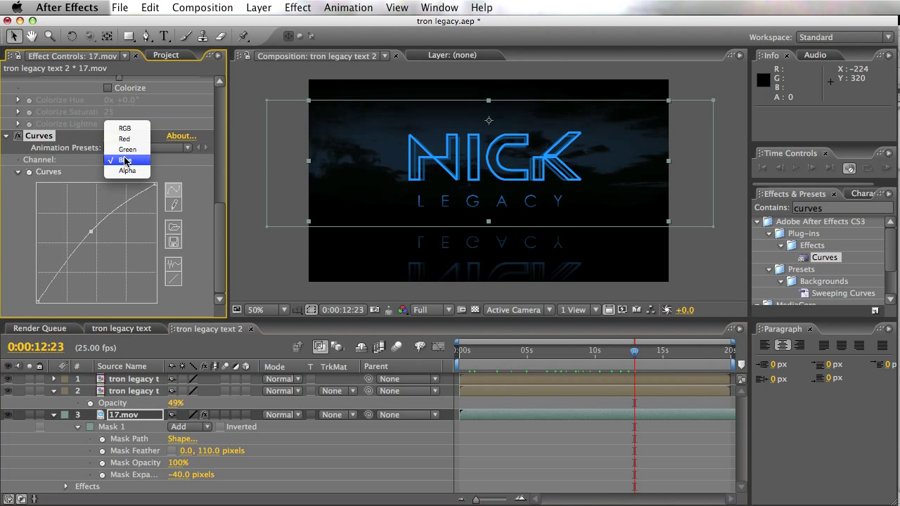
left_click(120, 125)
left_click(177, 283)
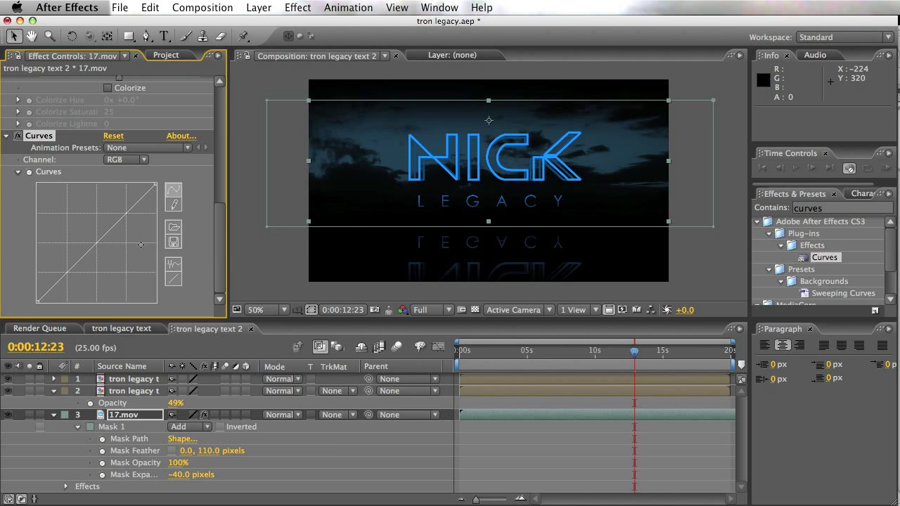
left_click_drag(131, 212, 122, 202)
left_click_drag(64, 268, 69, 275)
left_click(173, 279)
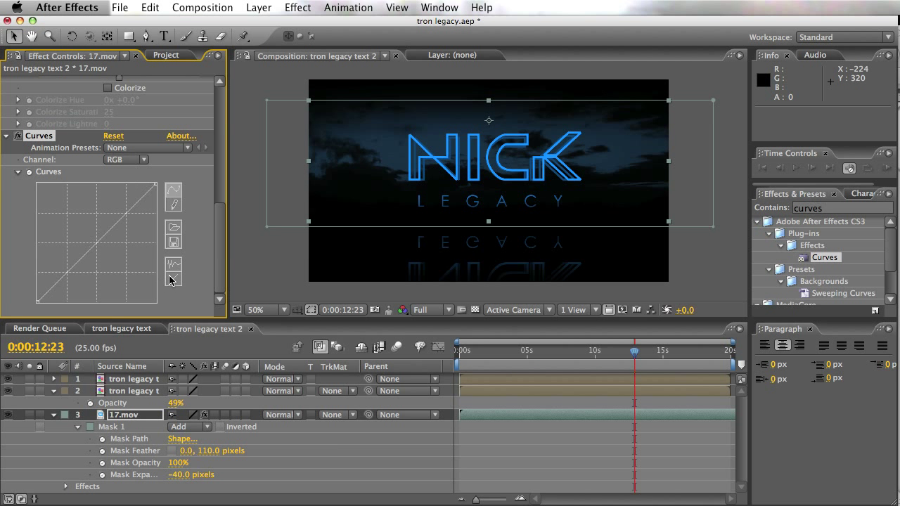
- Shape the RGB curve into a steep S with raised midtones and lowered shadows, and check other frames
left_click_drag(94, 243, 89, 222)
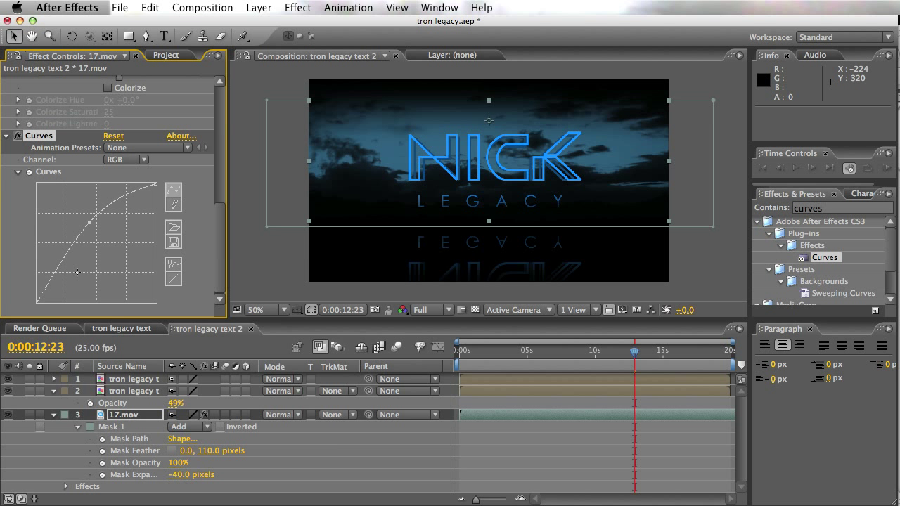
left_click_drag(55, 274, 60, 284)
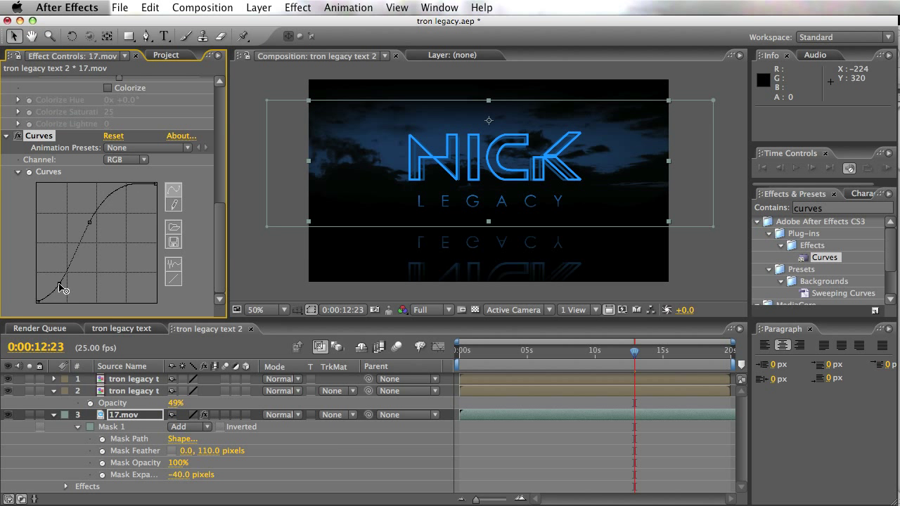
left_click_drag(91, 223, 92, 223)
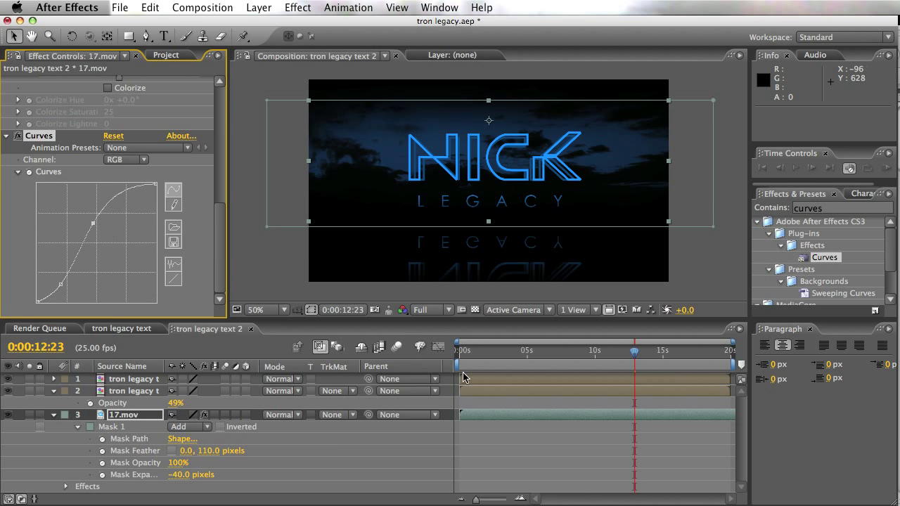
left_click_drag(467, 361, 628, 364)
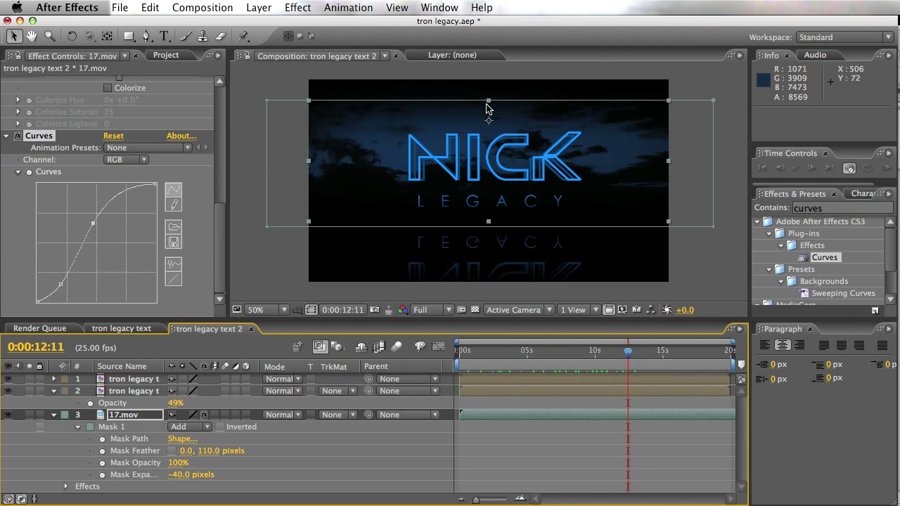
- Lower the top edge of the 17.mov mask towards the title and check other frames
left_click_drag(489, 103, 493, 125)
left_click(595, 449)
left_click_drag(485, 362, 619, 364)
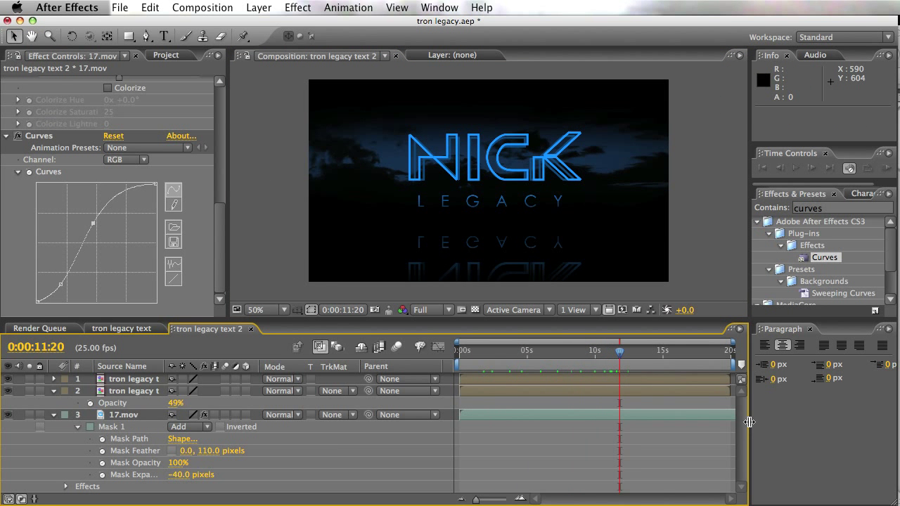
- Collapse the expanded properties of all three layers and clear the selection
key("super+a")
key("u")
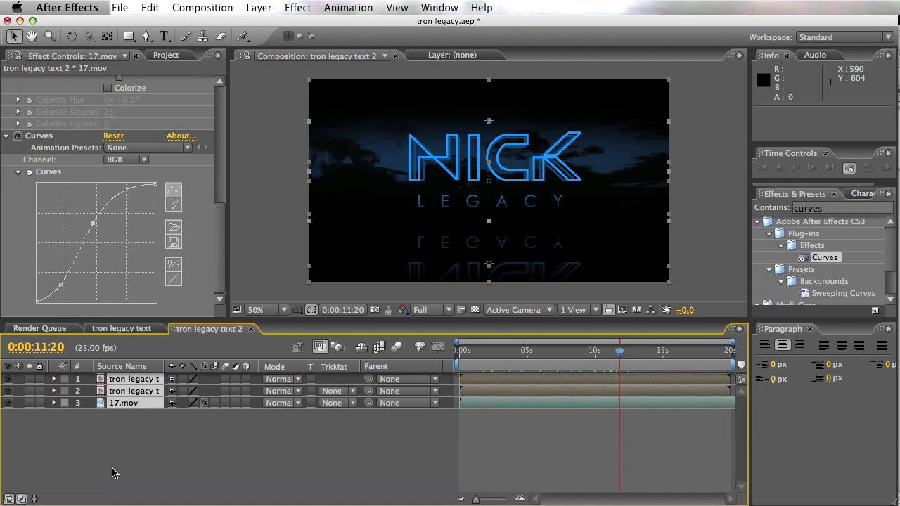
key("F2")
- Undo the stray point added to the RGB curve of 17.mov
key("ctrl+z")
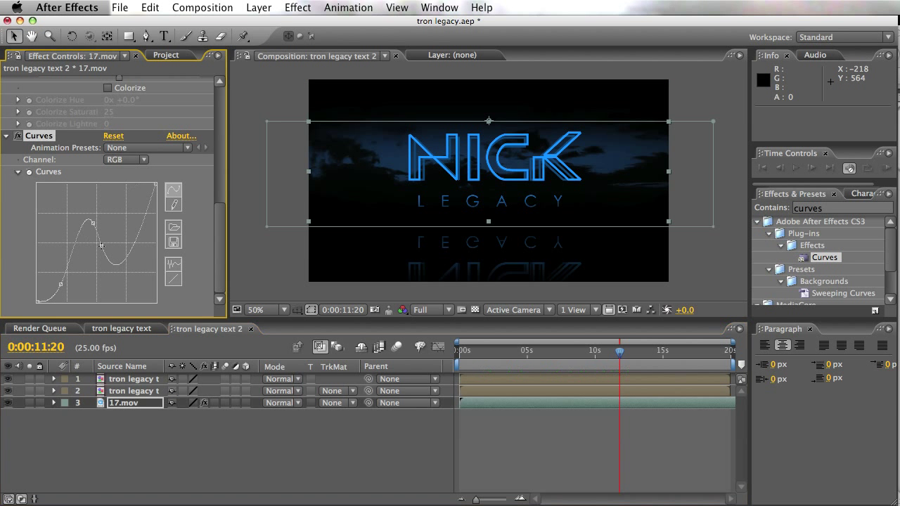
key("ctrl+shift+z")
left_click(503, 429)
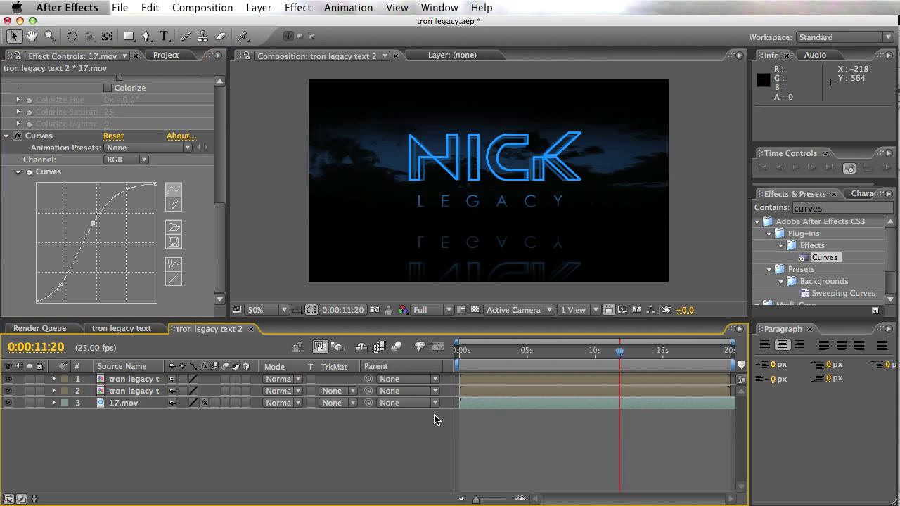
- Collapse the Exposure, Hue/Saturation and Curves effect settings of 17.mov
left_click_drag(218, 238, 96, 107)
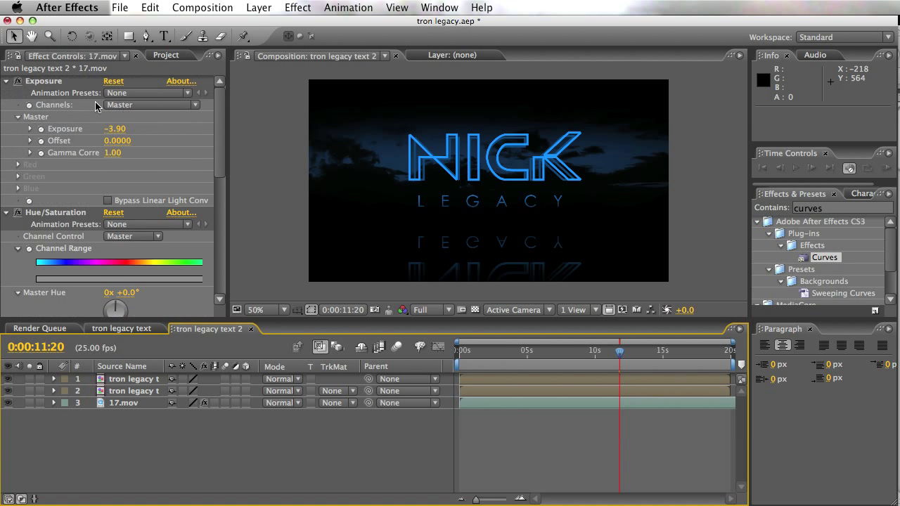
left_click(7, 81)
left_click(7, 92)
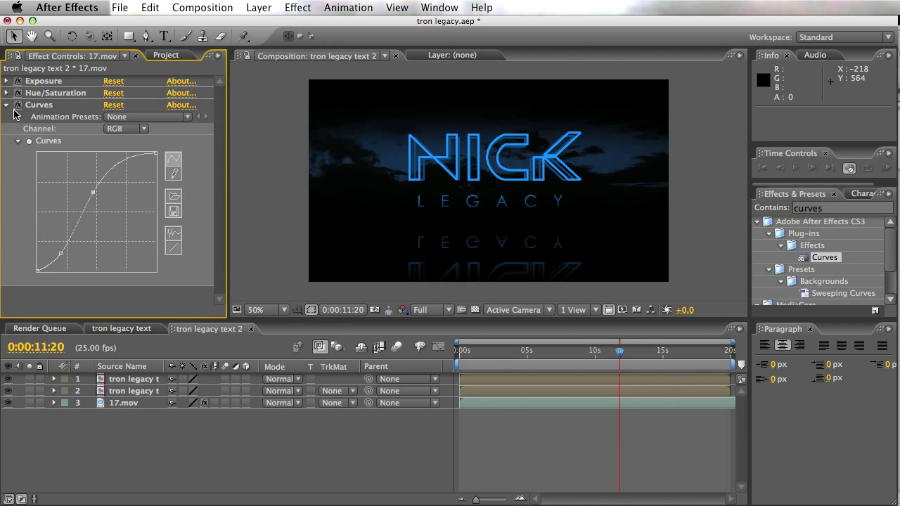
left_click(7, 105)
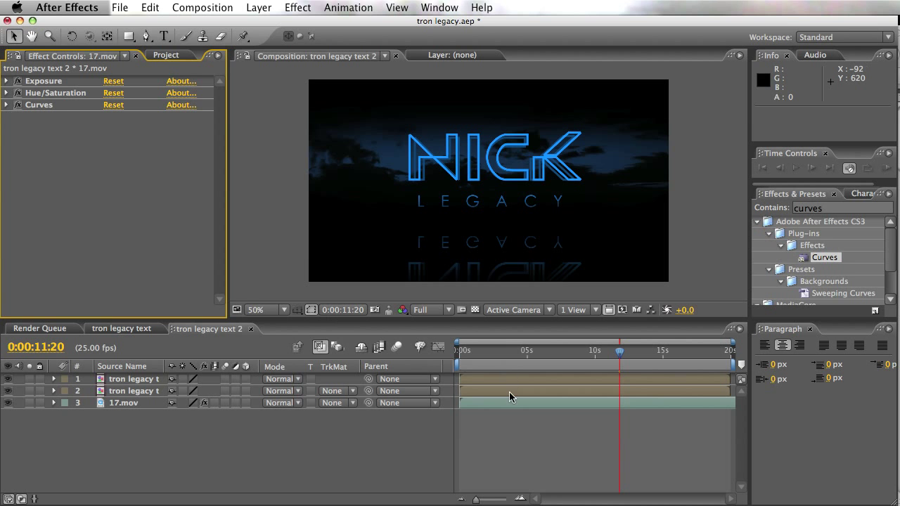
- Go to 0:00:06:03 in the composition and review the project's colour depth in the Project Settings
left_click(518, 434)
left_click_drag(475, 355, 542, 352)
left_click(125, 251)
left_click(171, 57)
left_click(68, 310)
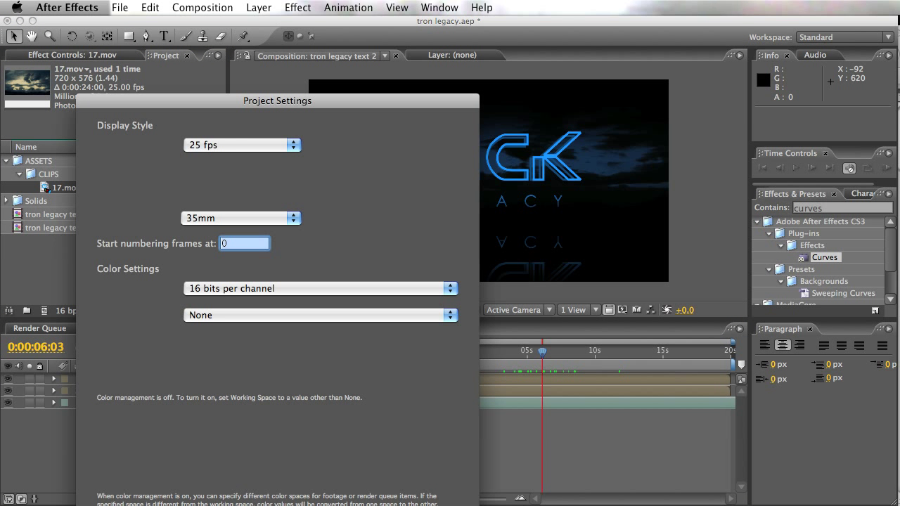
key("Return")
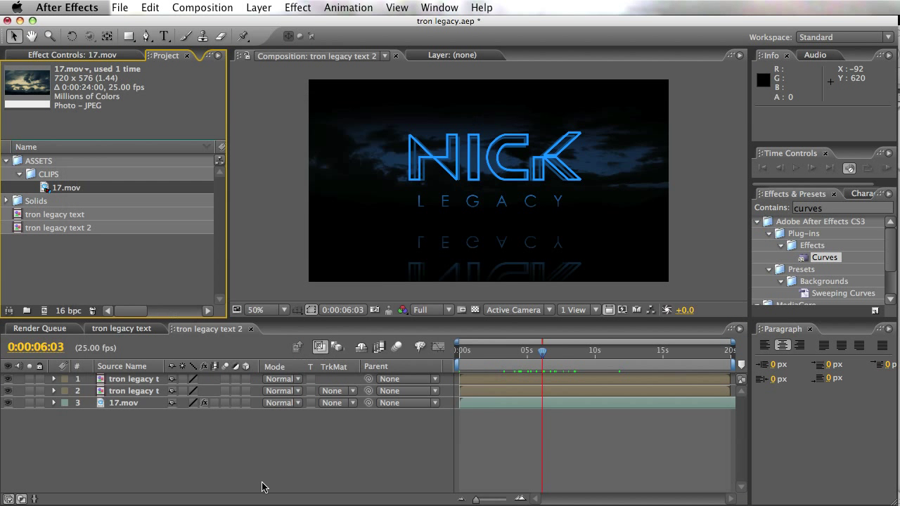
left_click(97, 254)
left_click(56, 229)
left_click_drag(55, 234, 44, 310)
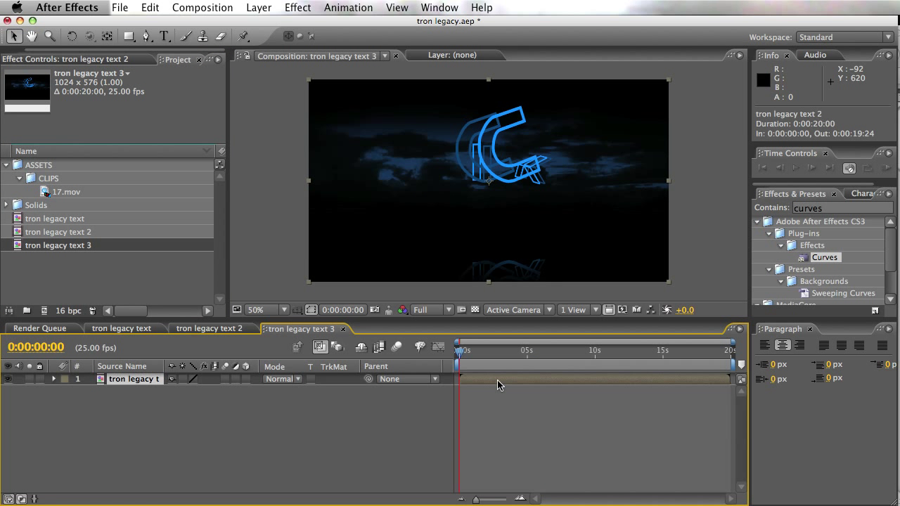
key("super+z")
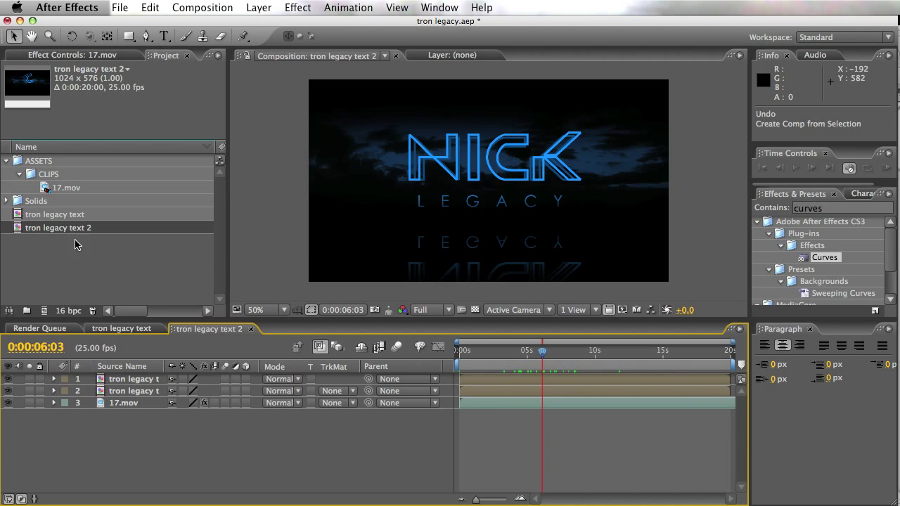
- Add an adjustment layer on top of the composition and turn off its adjustment switch so it shows as a plain solid
right_click(535, 447)
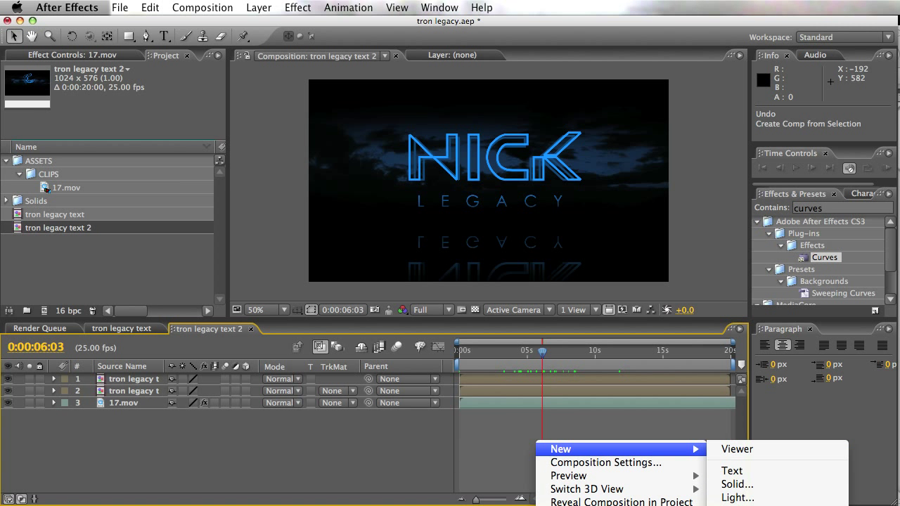
key("super+alt+y")
left_click(822, 208)
left_click(236, 379)
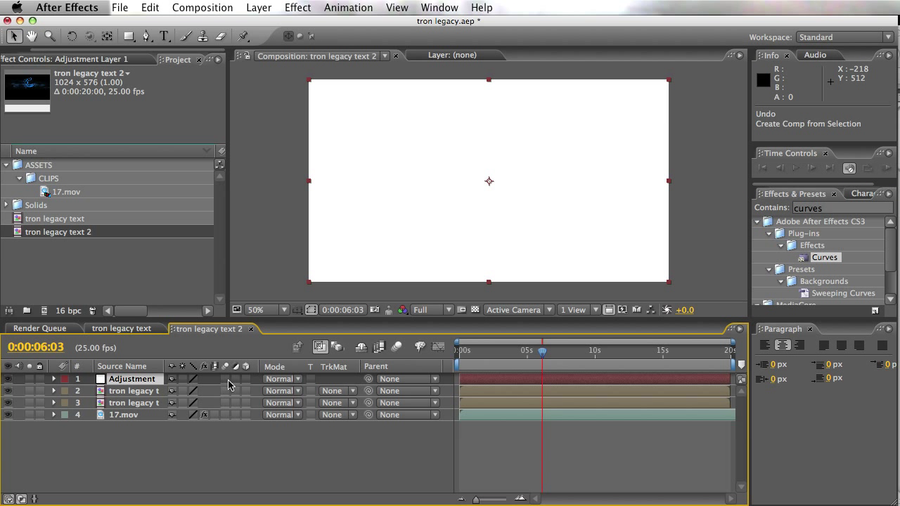
- Draw a large elliptical mask around the title on the adjustment layer, enlarge it slightly and reposition it over the frame
left_click_drag(128, 36, 183, 68)
left_click_drag(375, 75, 623, 304)
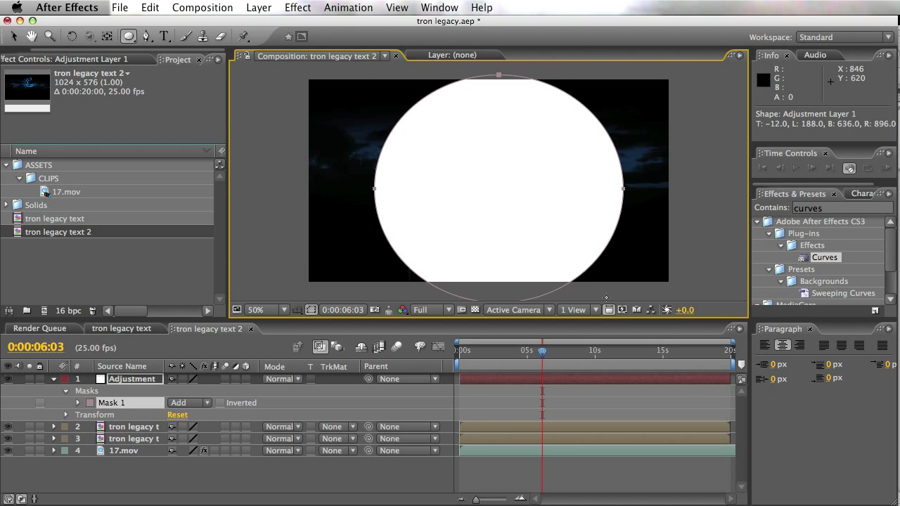
key("v")
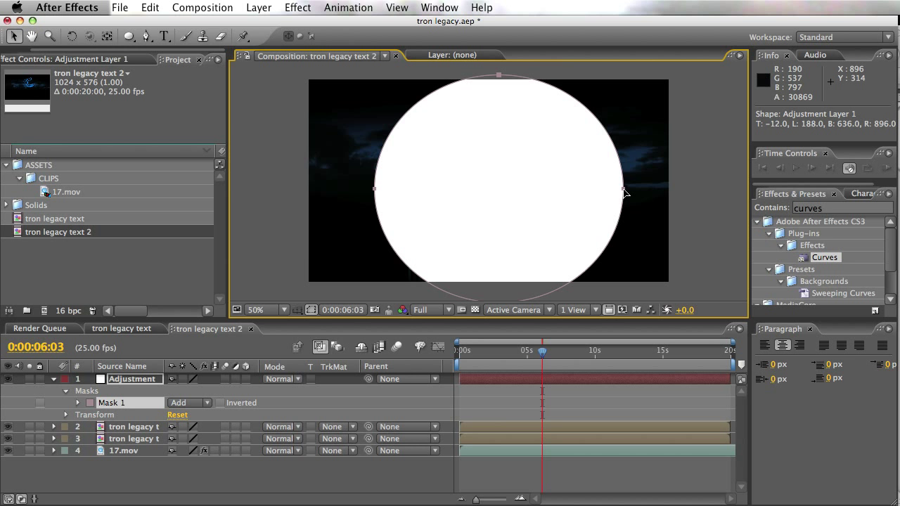
key("grave")
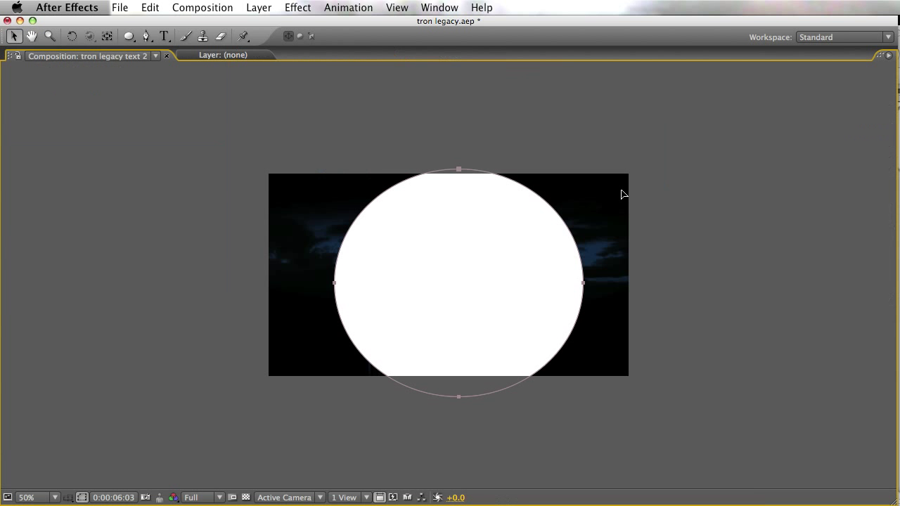
double_click(587, 287)
left_click_drag(552, 291, 550, 271)
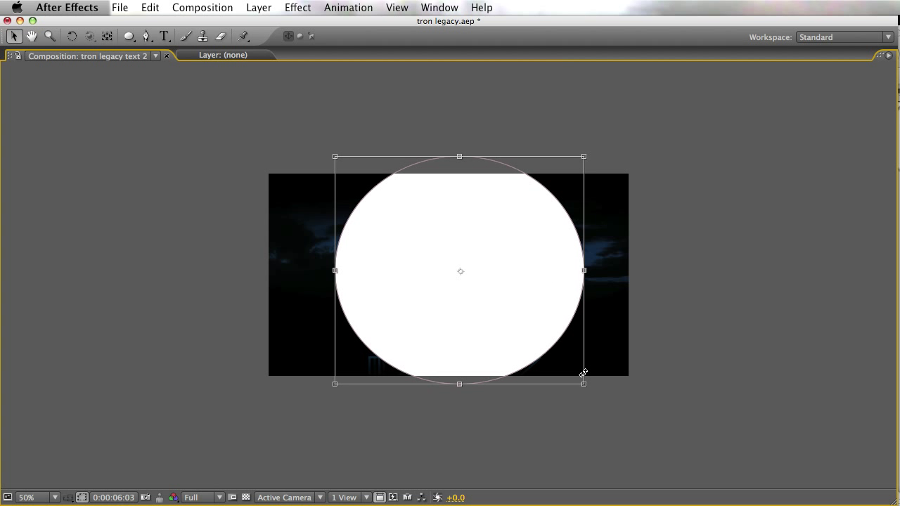
left_click_drag(583, 386, 602, 406)
left_click_drag(489, 308, 474, 305)
key("grave")
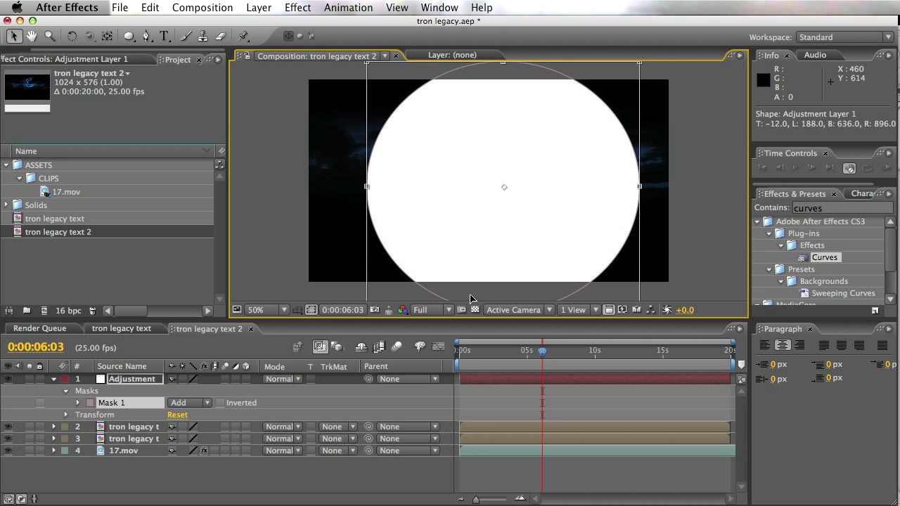
- Feather the adjustment layer's mask by 335 pixels and invert it
left_click(128, 382)
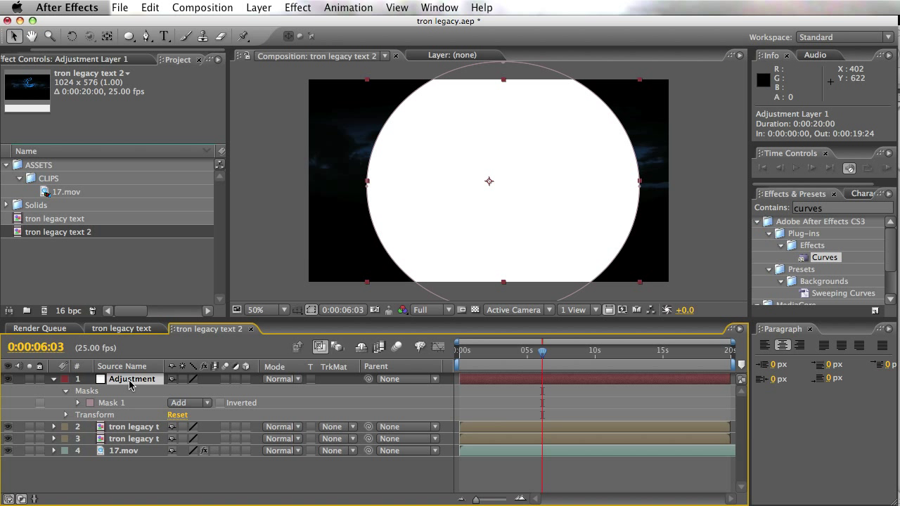
key("f")
left_click_drag(185, 403, 416, 400)
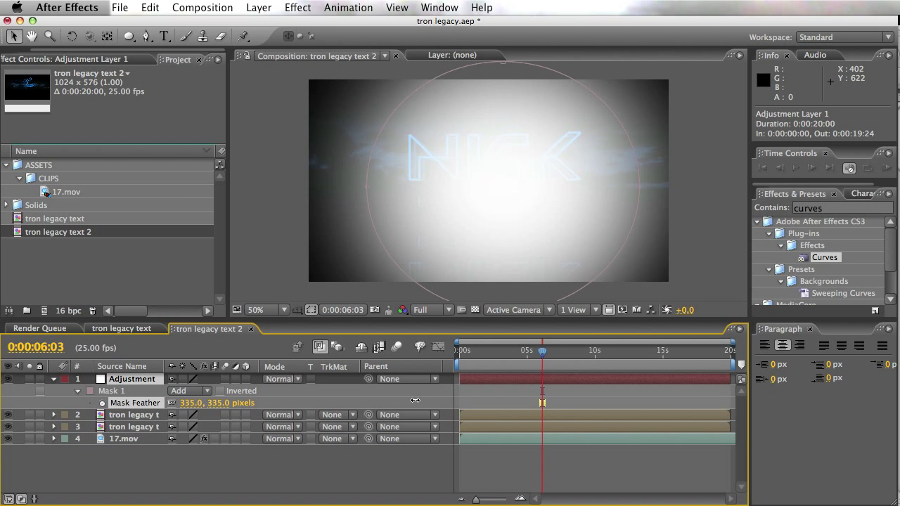
left_click(220, 391)
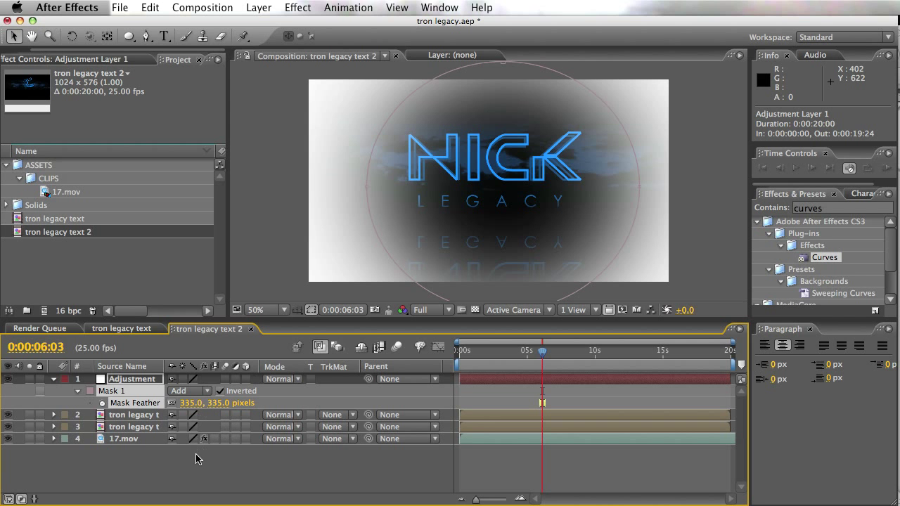
- Turn the masked layer's adjustment switch back on and apply the Radial Blur effect to it
left_click(235, 380)
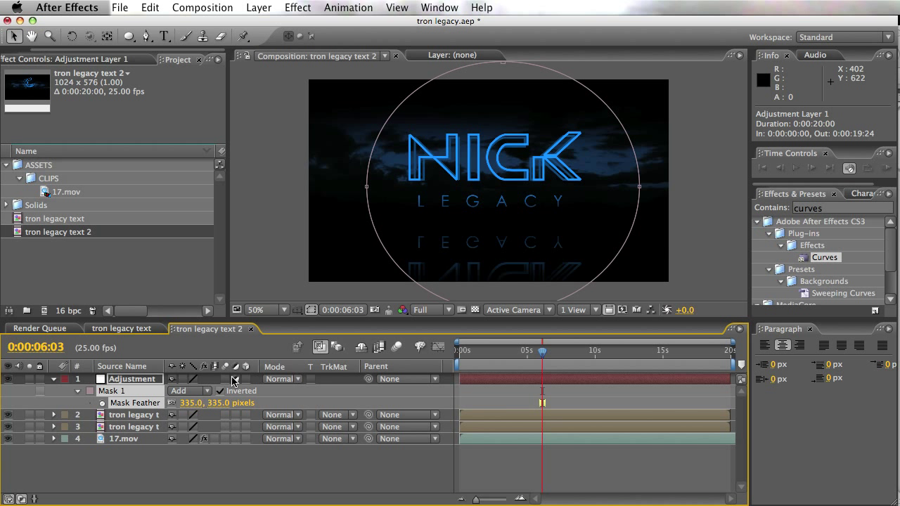
left_click(826, 209)
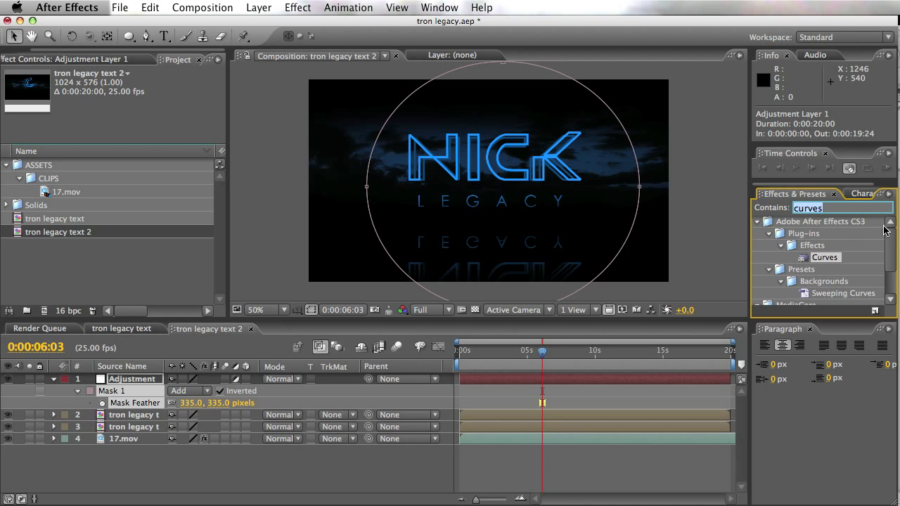
type("radial")
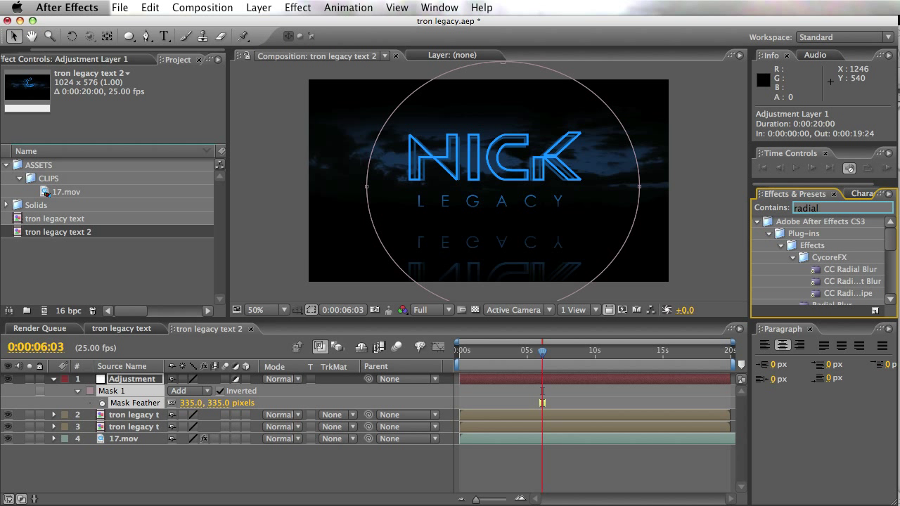
scroll(820, 261, "down", 5)
scroll(819, 260, "down", 2)
scroll(819, 260, "up", 3)
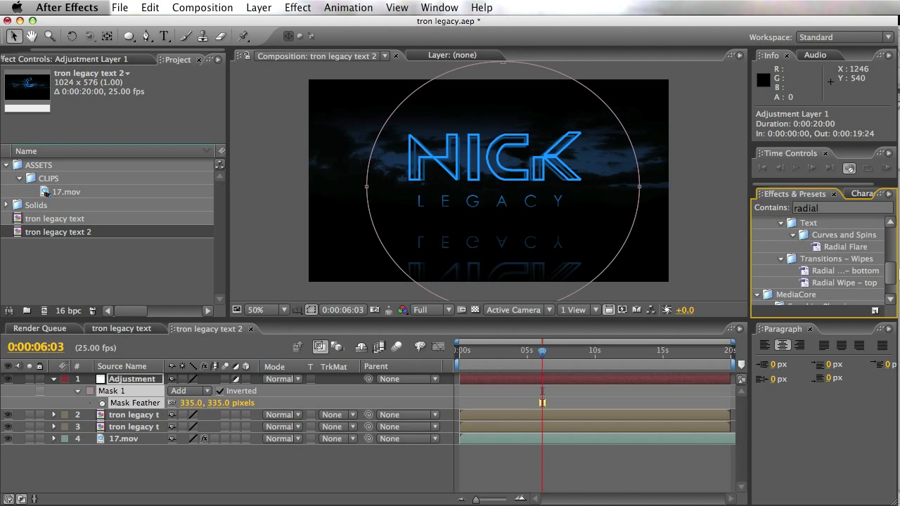
left_click_drag(890, 271, 511, 380)
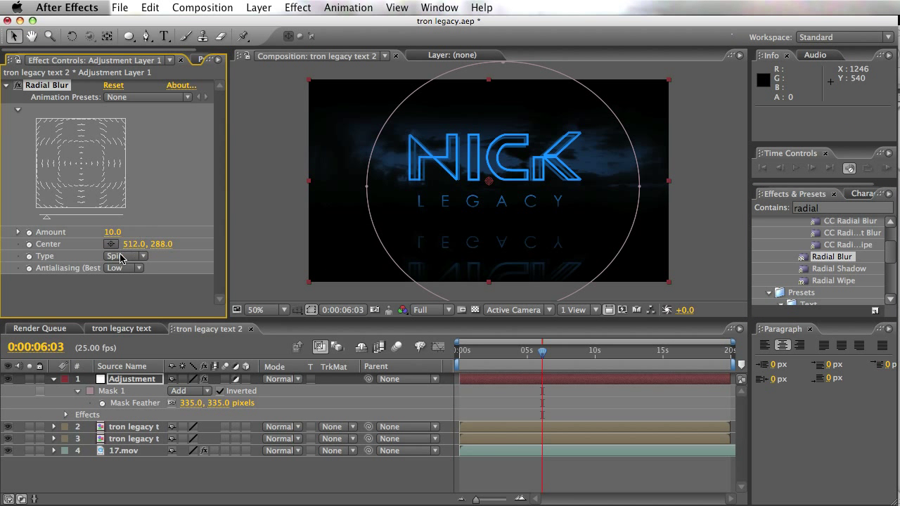
- Set the Radial Blur type to Zoom with an amount of 51 and collapse the adjustment layer's properties
left_click(129, 257)
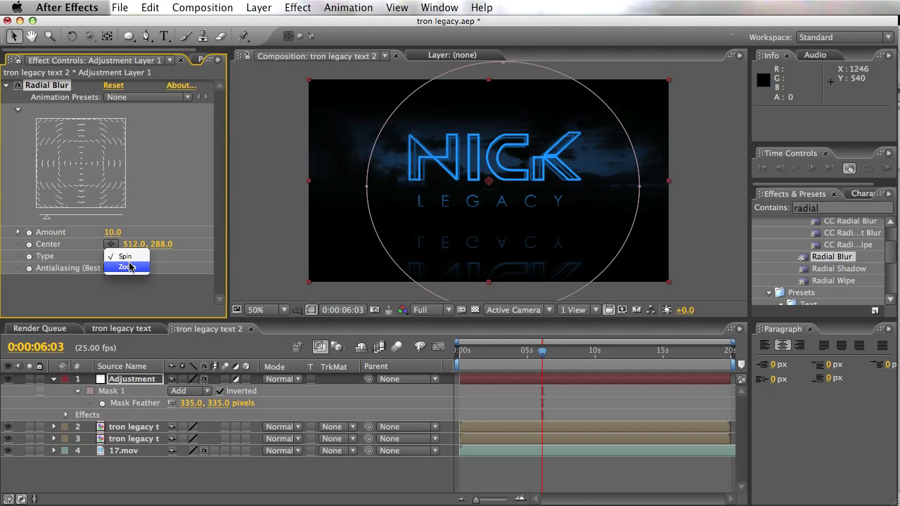
left_click(130, 268)
mouse_move(136, 232)
left_mouse_down()
mouse_move(102, 241)
mouse_move(119, 235)
left_mouse_up()
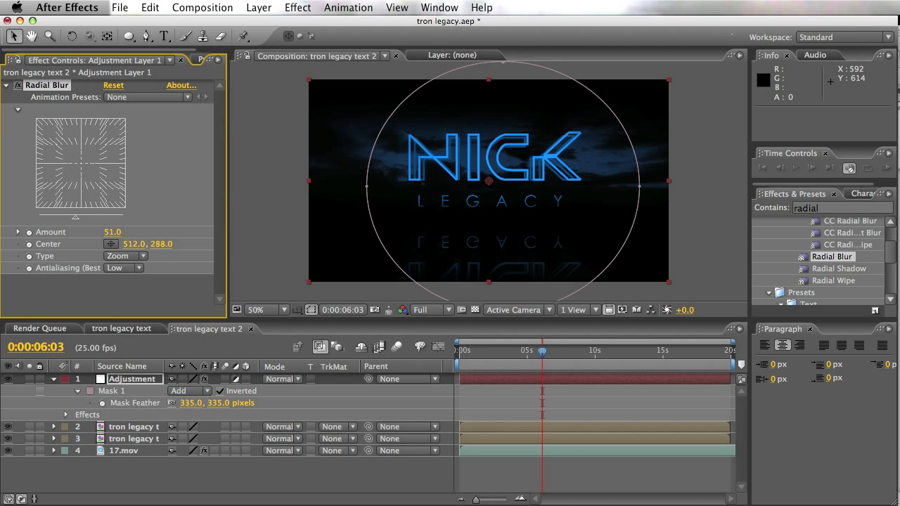
left_click(514, 471)
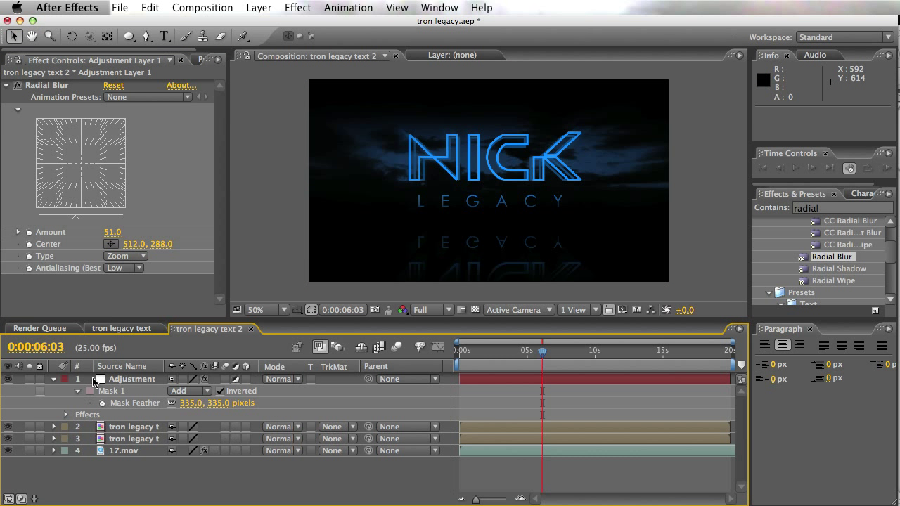
left_click(54, 379)
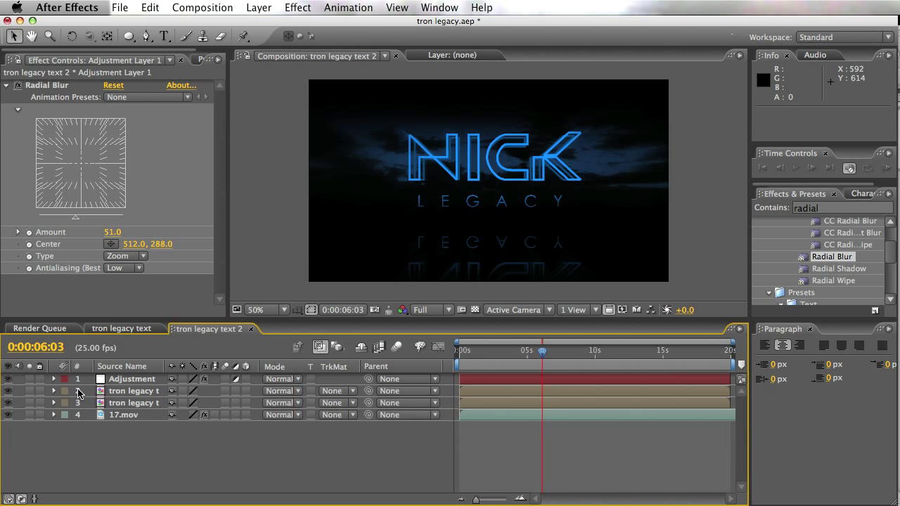
- Duplicate the adjustment layer that carries the Radial Blur
left_click(138, 379)
left_click(151, 450)
left_click(138, 382)
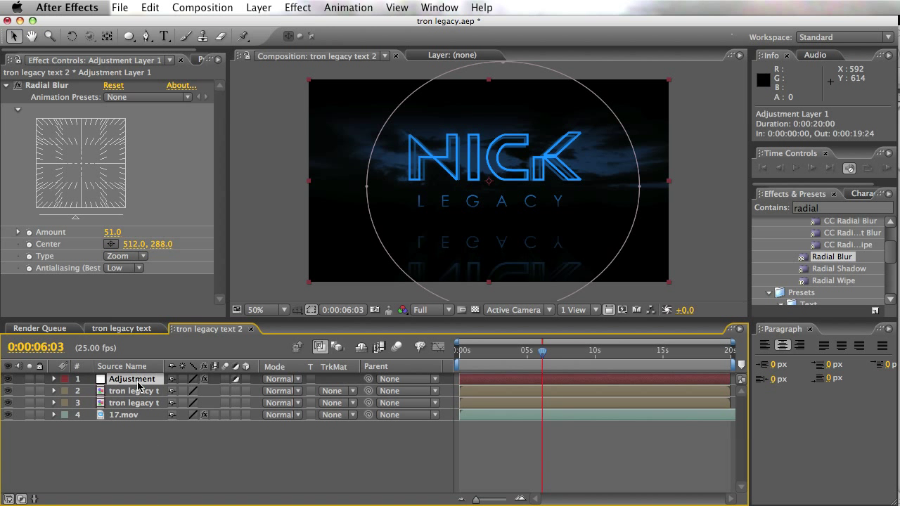
key("ctrl+d")
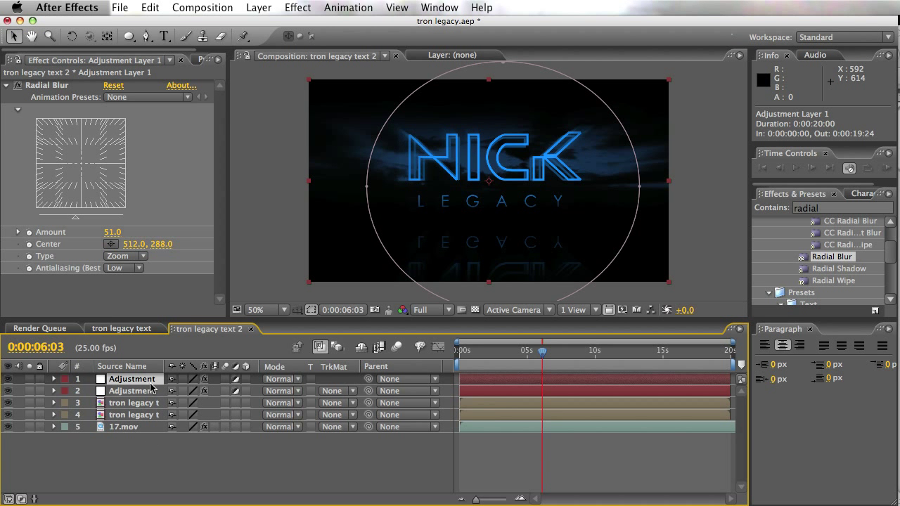
key("r")
left_click(132, 393)
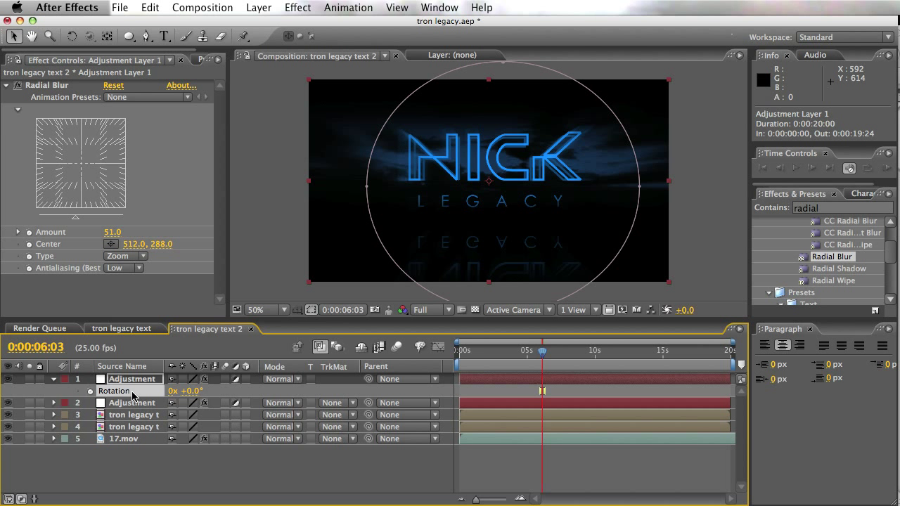
key("Delete")
key("comma")
left_click(136, 380)
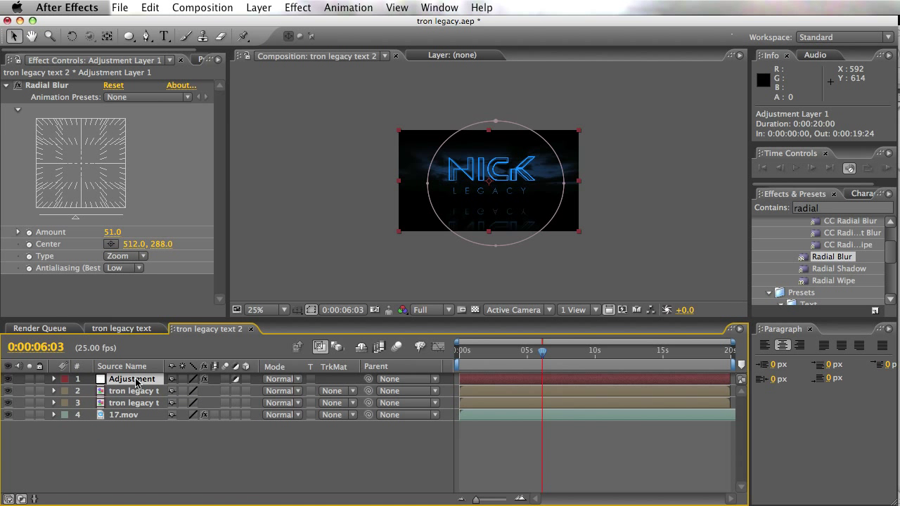
key("ctrl+z")
- Delete the mask and the Radial Blur effect from the upper adjustment layer
key("m")
left_click(133, 391)
key("Delete")
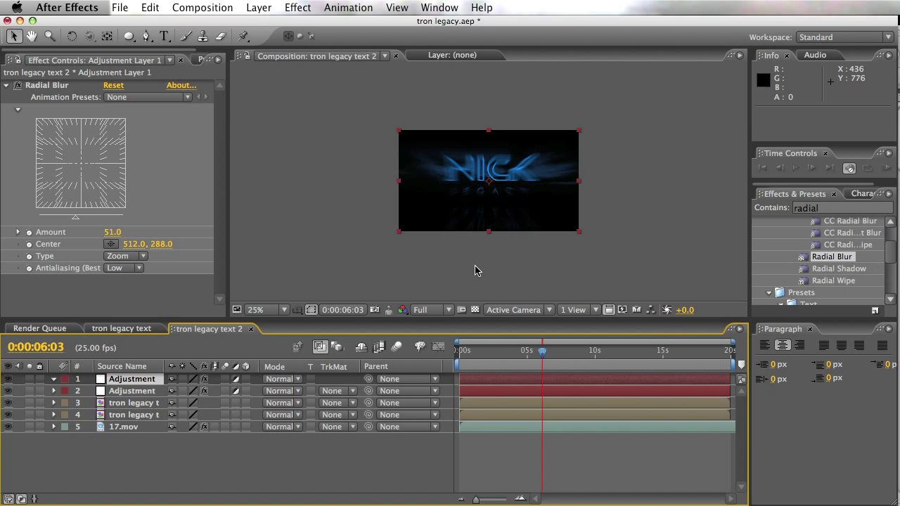
key("period")
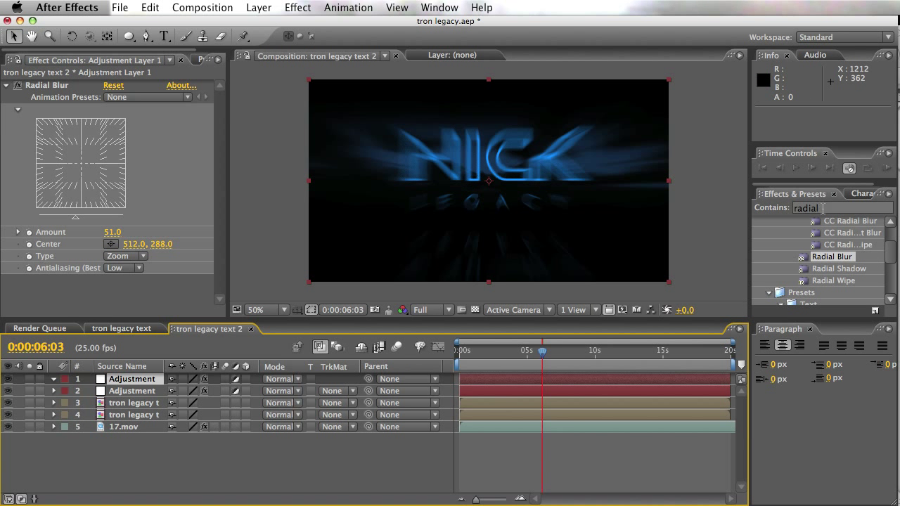
key("e")
left_click(116, 391)
key("Delete")
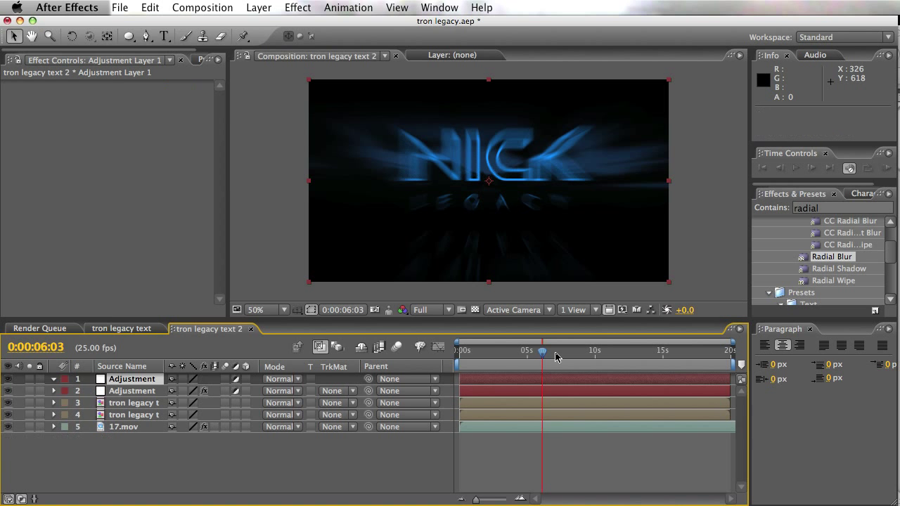
- Apply the Venetian Blinds effect to the upper adjustment layer and set its direction to 90°
left_click(809, 208)
type("venetian")
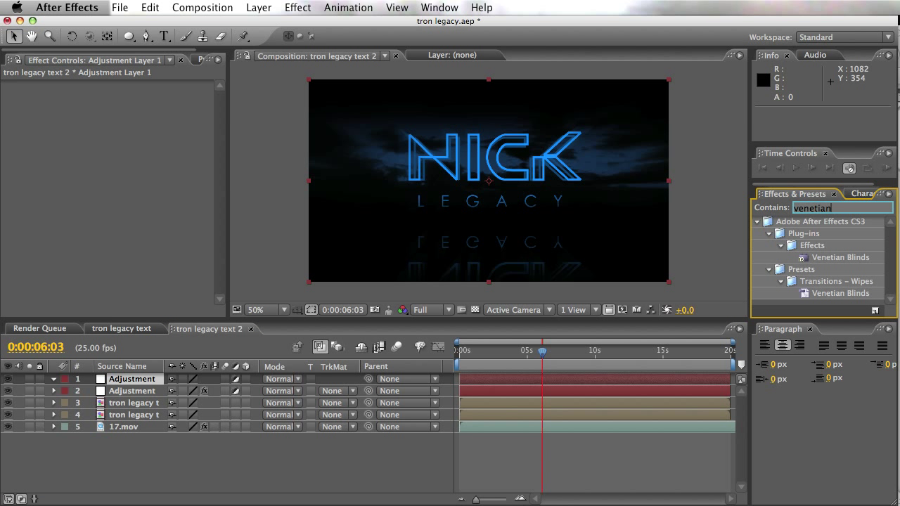
left_click_drag(833, 257, 609, 385)
left_click(125, 121)
key("Return")
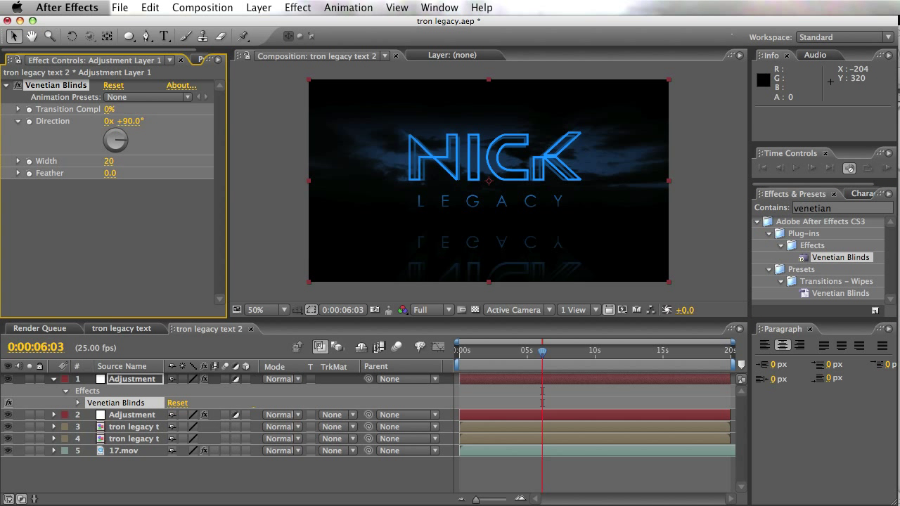
- Set the Venetian Blinds transition completion to 11% and the width to 5
left_click(111, 114)
left_click(108, 163)
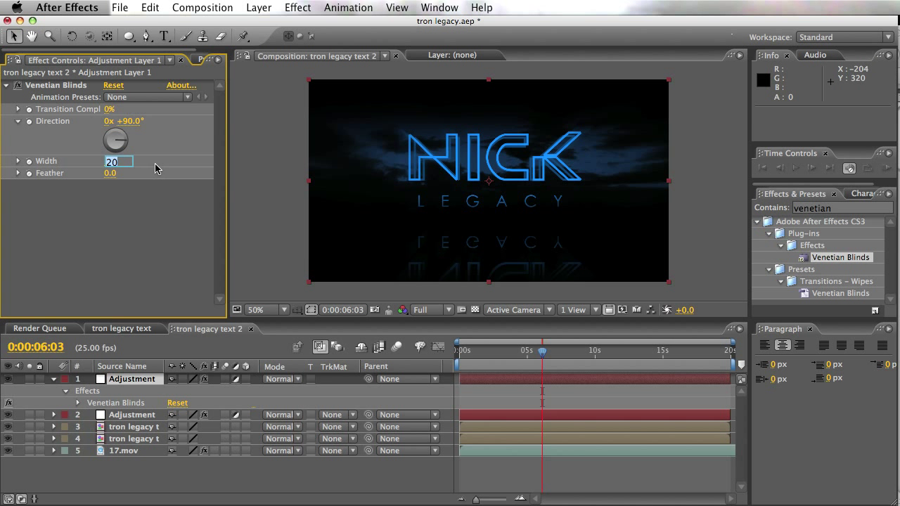
type("1")
left_click_drag(116, 112, 111, 109)
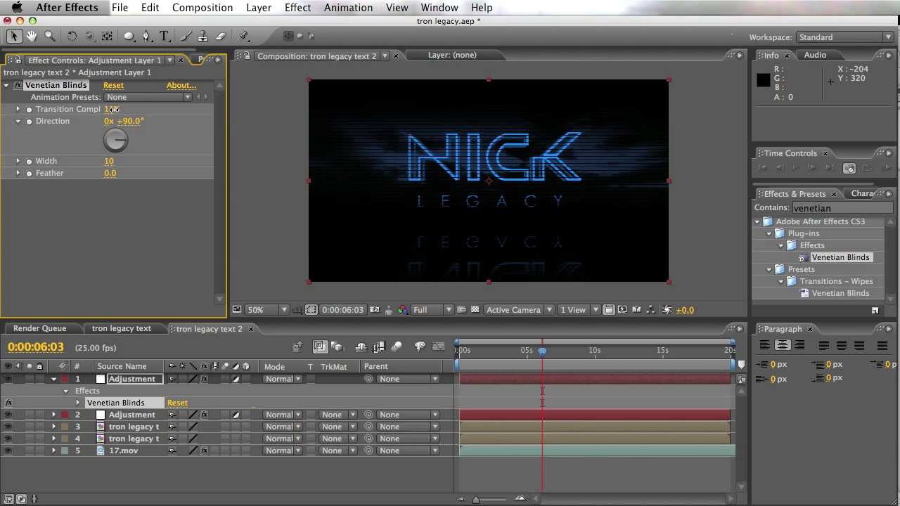
left_click(117, 162)
type("5")
key("Return")
key("period")
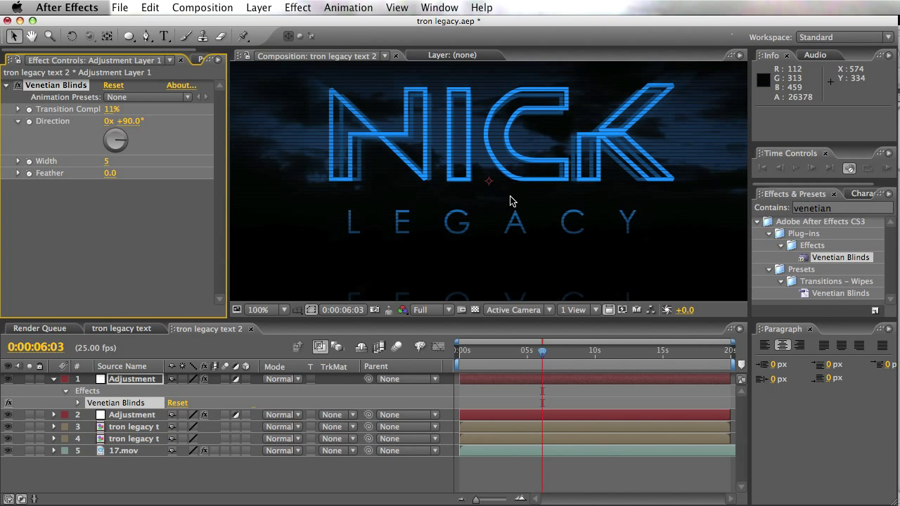
- Refine the scan lines on the upper adjustment layer with a Venetian Blinds width of 2 and a transition completion of 13%
left_click(112, 110)
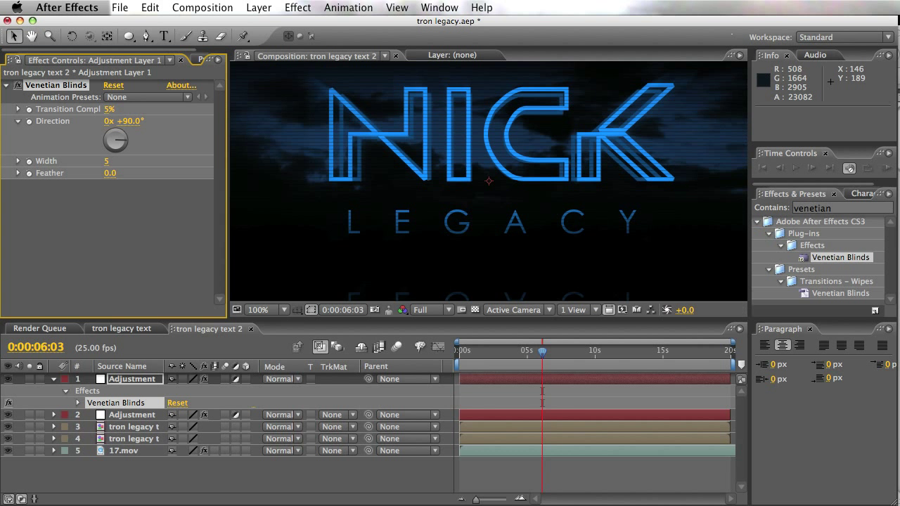
left_click(106, 164)
type("5")
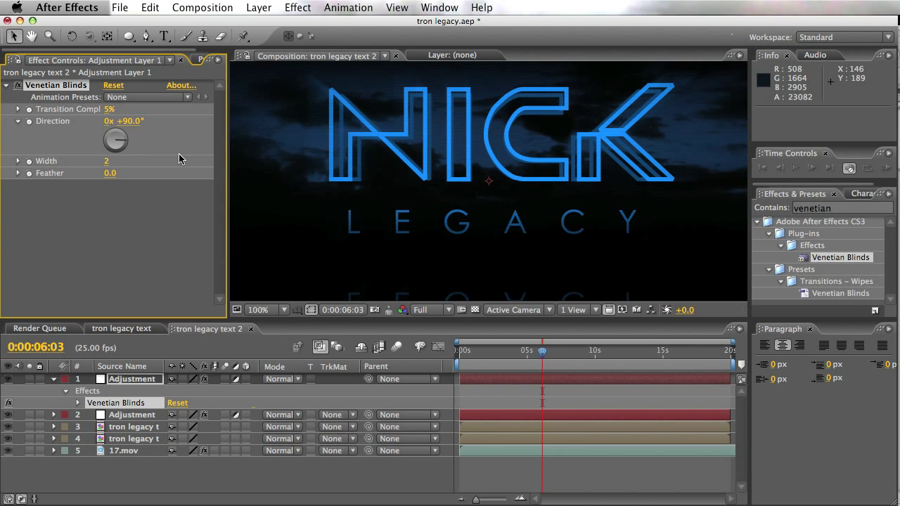
left_click_drag(110, 110, 113, 114)
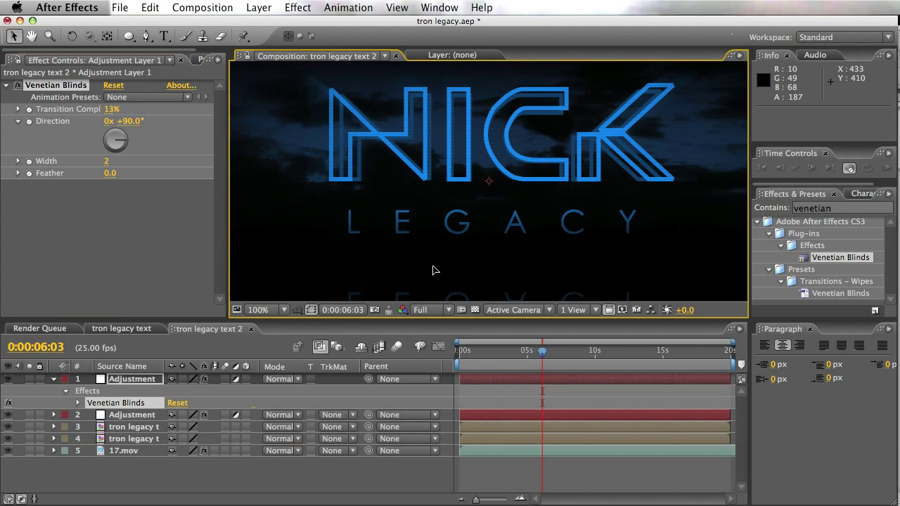
key("grave")
key("period")
key("period")
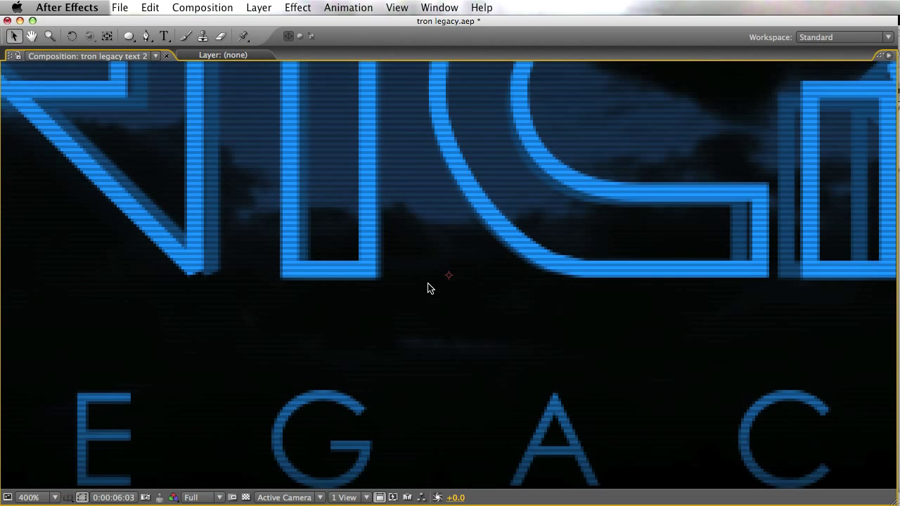
key("comma")
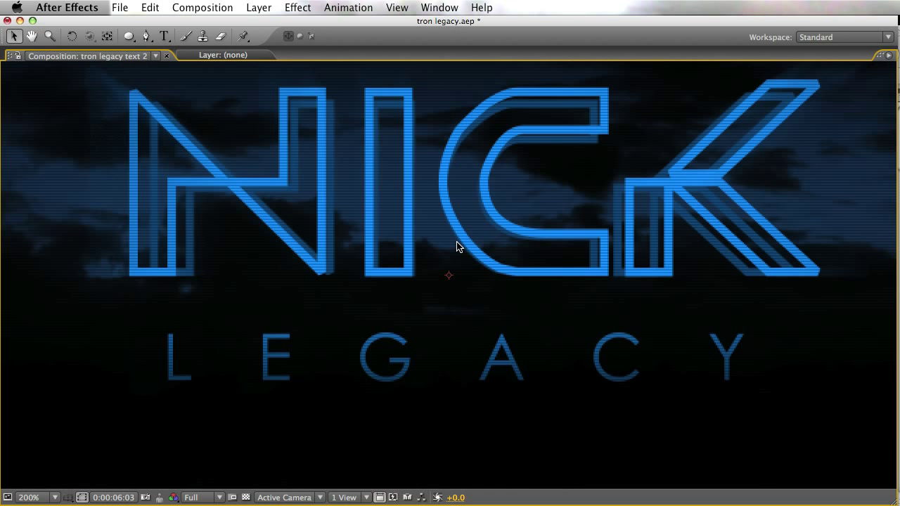
key("grave")
key("comma")
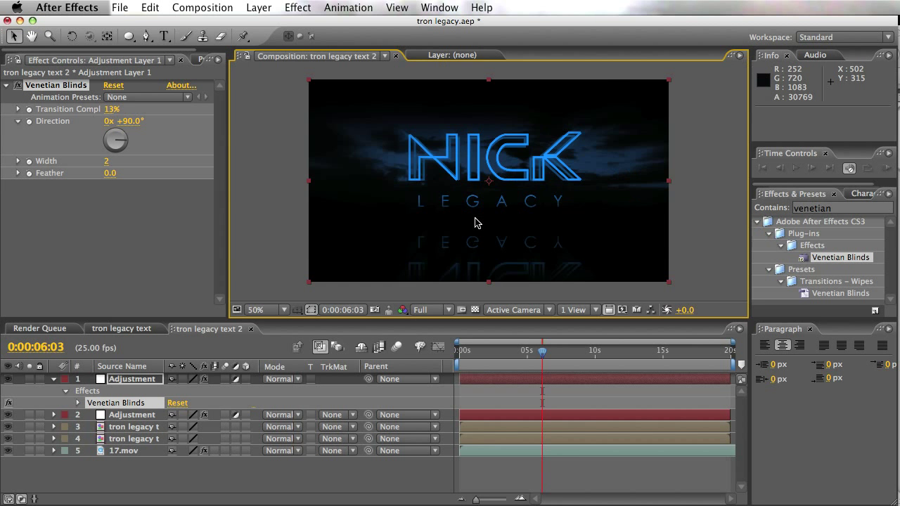
key("comma")
- Apply the CC Light Sweep effect to the upper tron legacy text layer
left_click(151, 354)
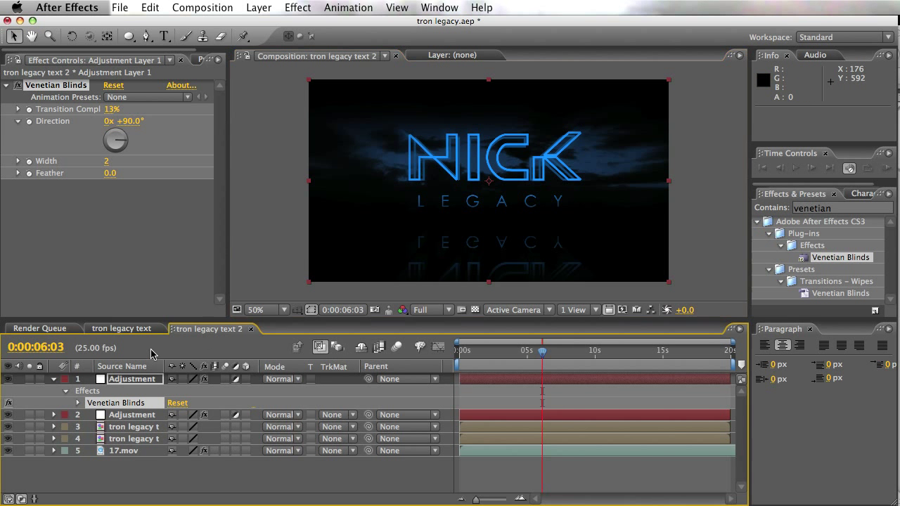
left_click(159, 456)
left_click(140, 429)
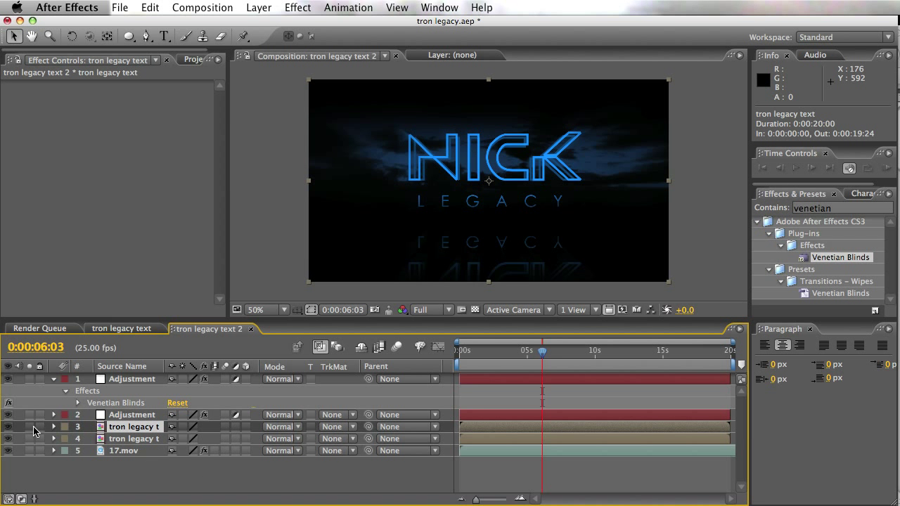
left_click(158, 474)
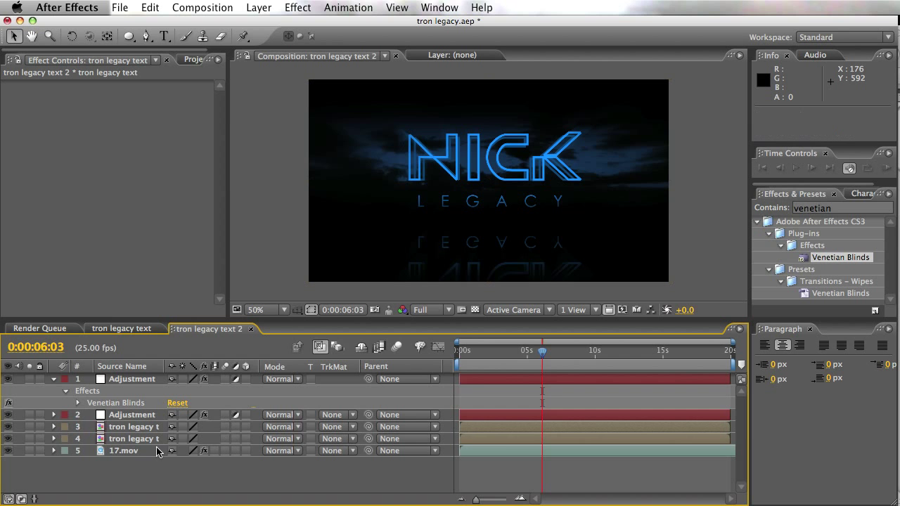
left_click(149, 428)
key("super+5")
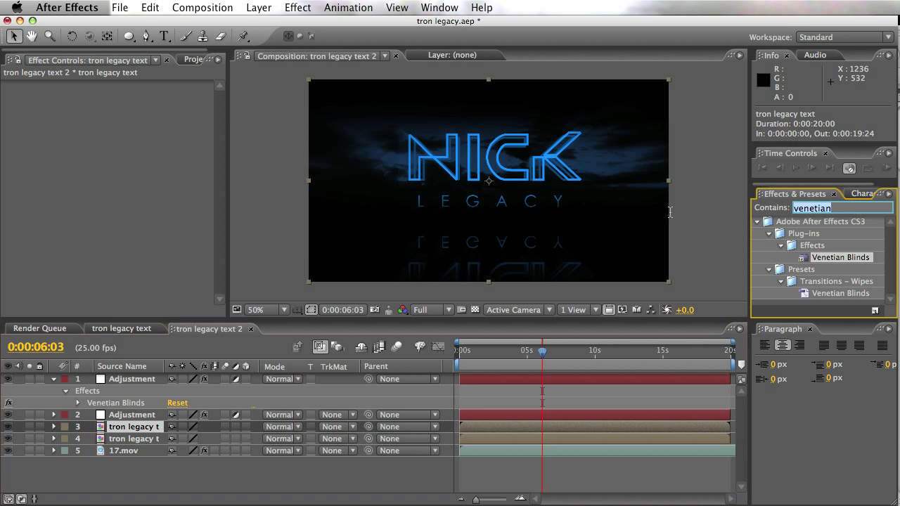
type("light sweep")
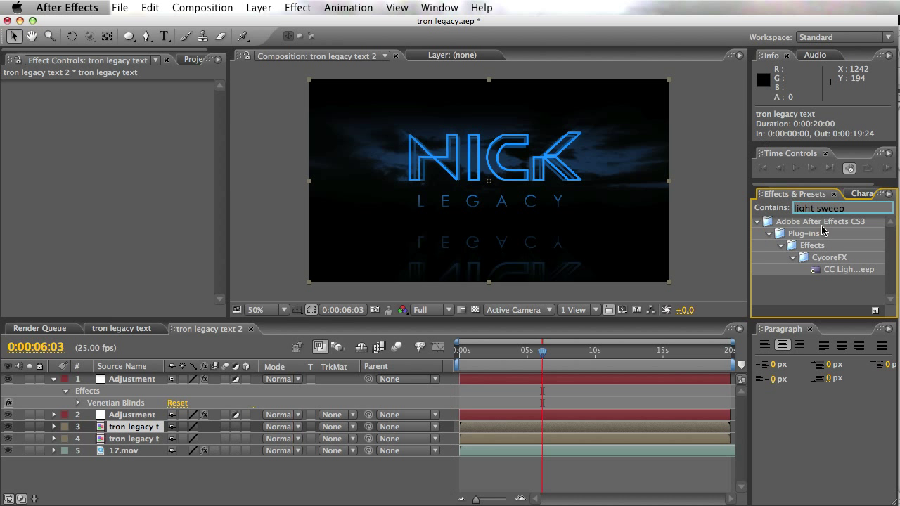
left_click_drag(848, 270, 602, 423)
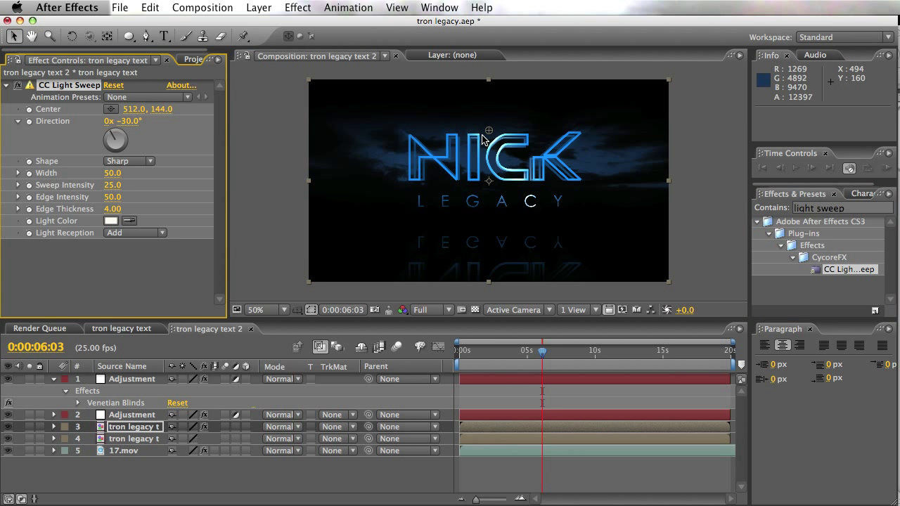
- Move the light sweep's center over the title to 332, 104 and lower the preview resolution to Quarter
left_click_drag(489, 131, 425, 118)
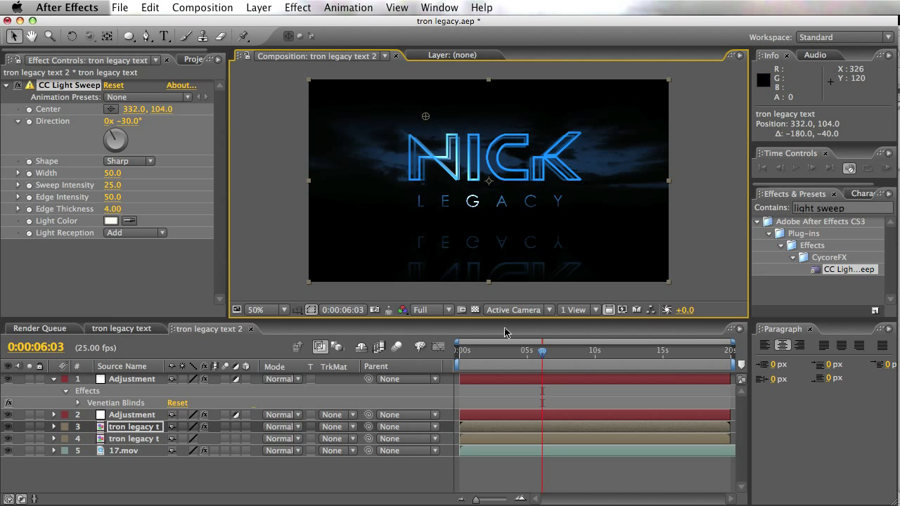
left_click(470, 354)
left_click_drag(473, 356, 498, 359)
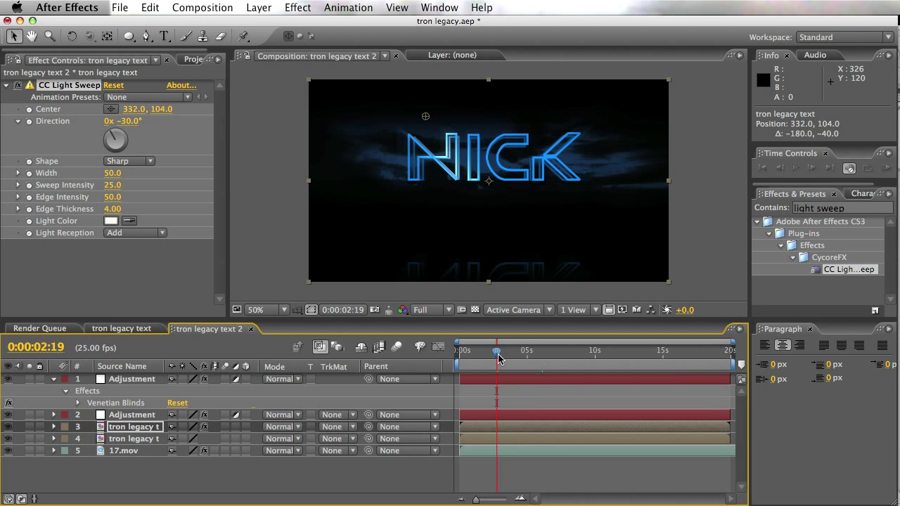
left_click(430, 310)
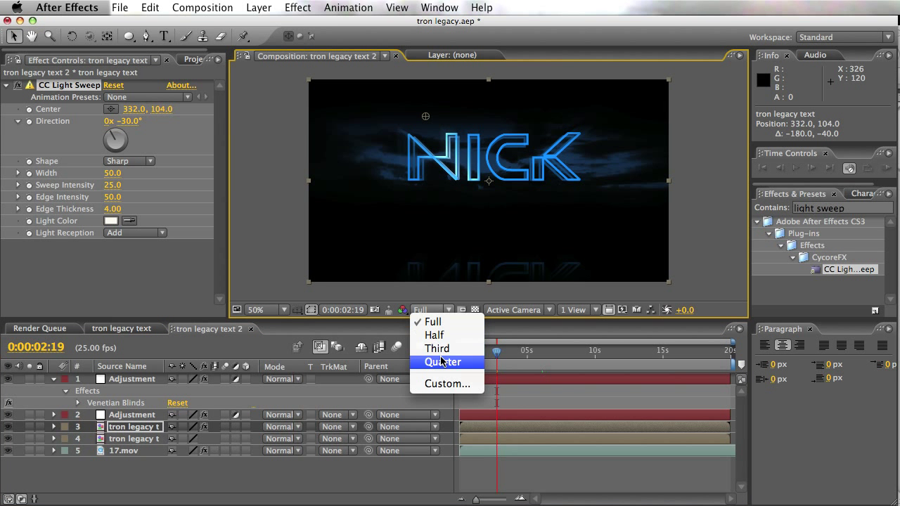
left_click(443, 362)
- At 0:00:00:00, move the light sweep's center to 24, 58 and set a starting keyframe for it
mouse_move(469, 358)
left_mouse_down()
mouse_move(526, 360)
mouse_move(457, 366)
left_mouse_up()
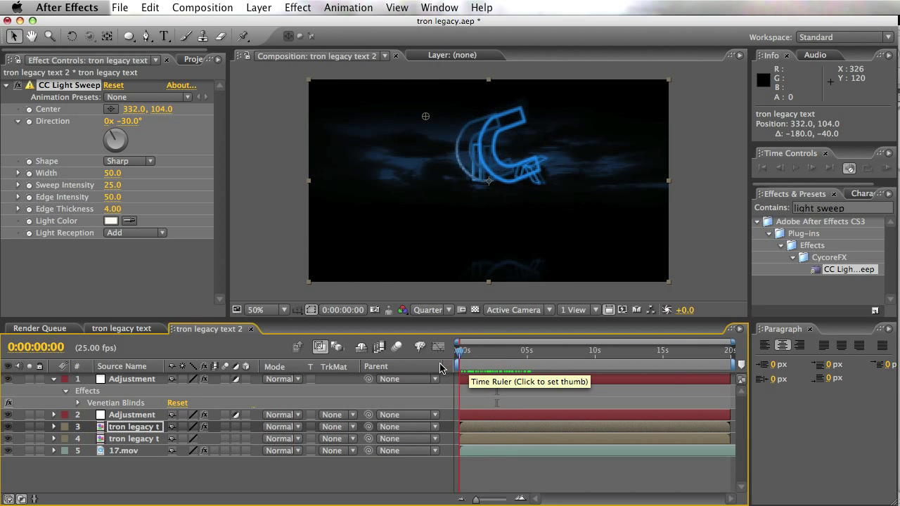
left_click_drag(425, 116, 317, 100)
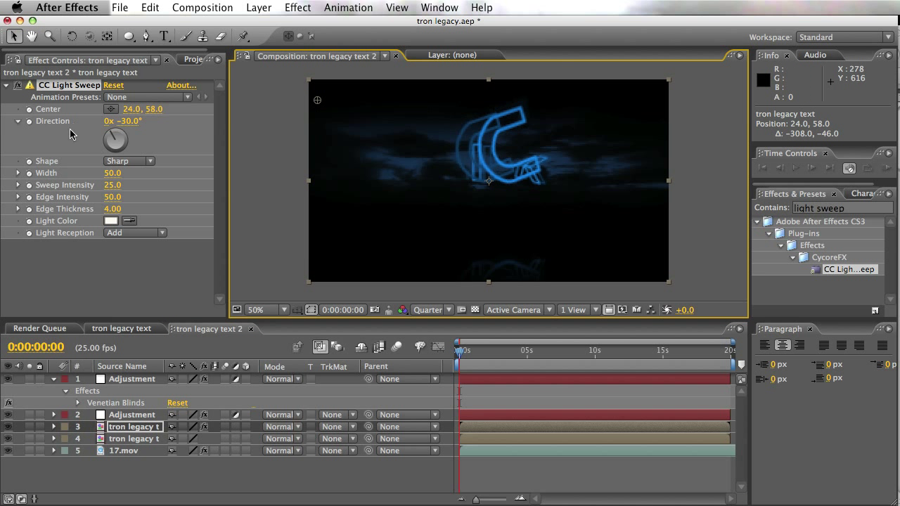
left_click(29, 110)
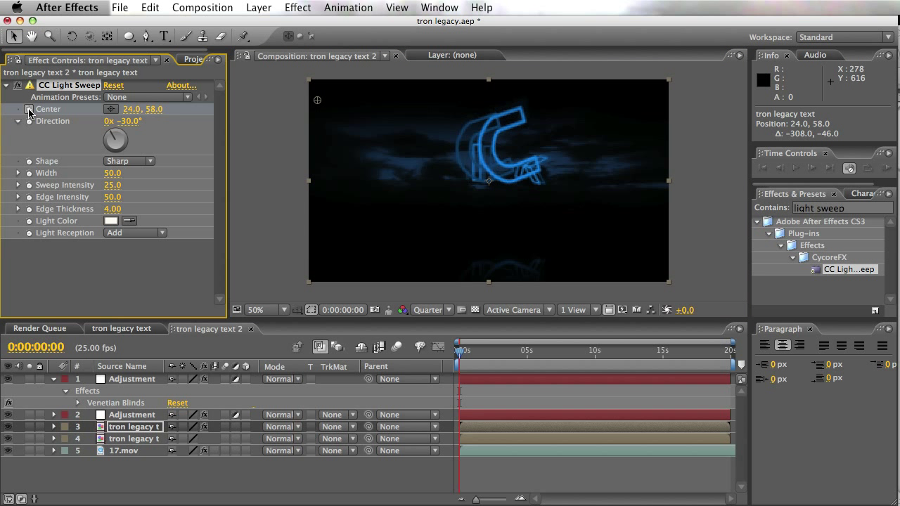
- At 0:00:05:24, move the light sweep's center past the title to 812, 24 and preview the sweep
left_click_drag(464, 366, 540, 365)
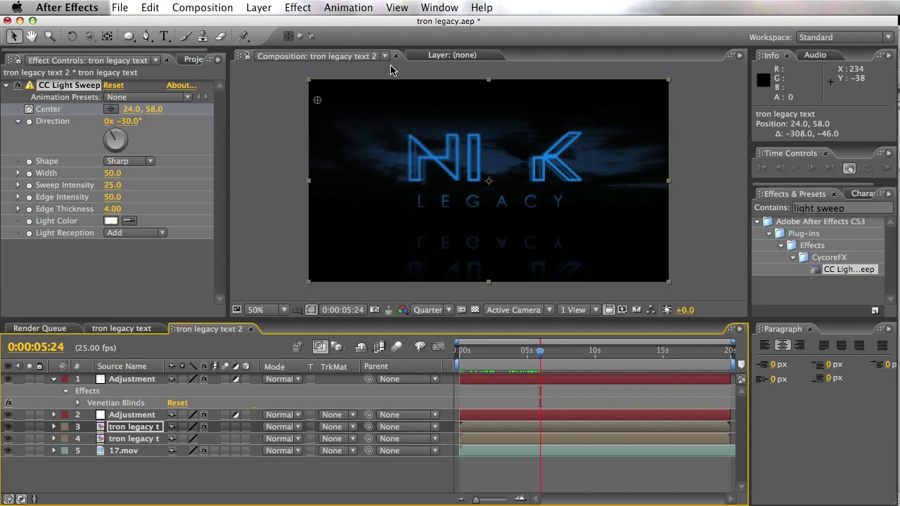
left_click_drag(317, 104, 594, 89)
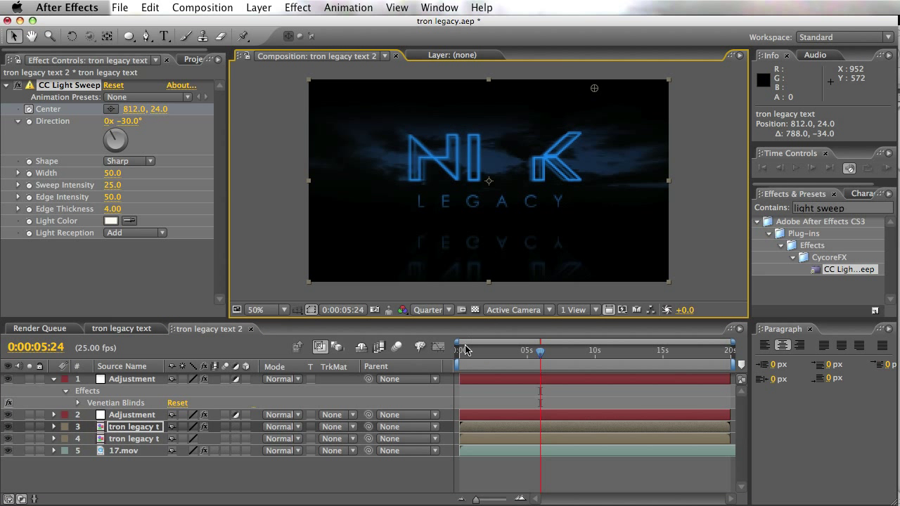
left_click(465, 355)
left_click_drag(464, 355, 537, 355)
left_click(524, 467)
left_click_drag(464, 361, 541, 363)
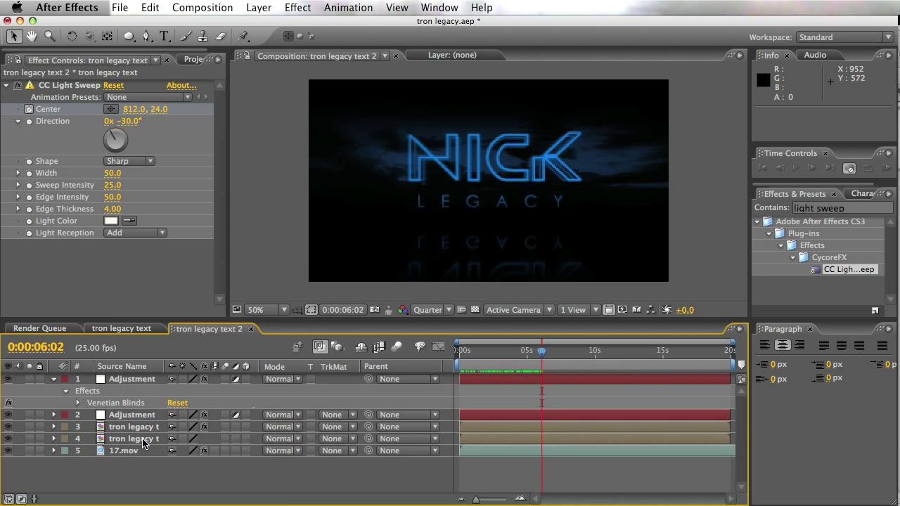
- Apply the Glow effect to the upper tron legacy text layer
left_click(137, 426)
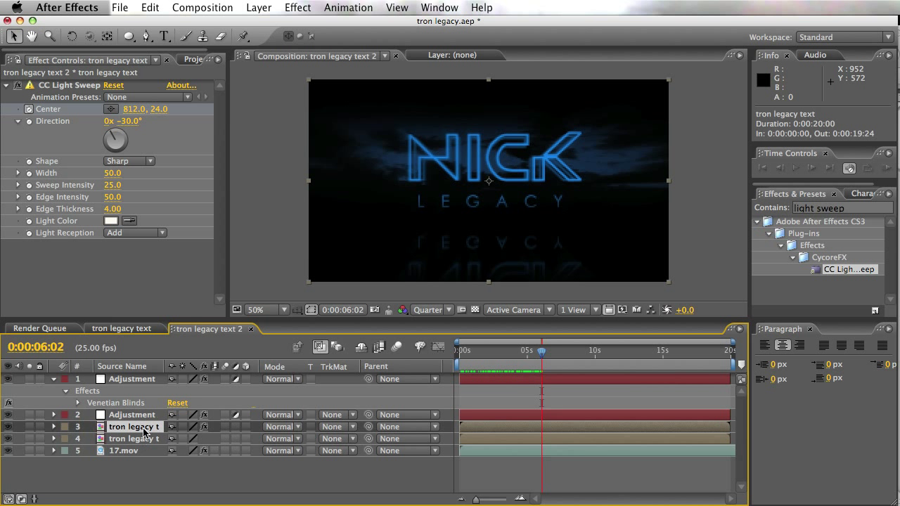
left_click(862, 209)
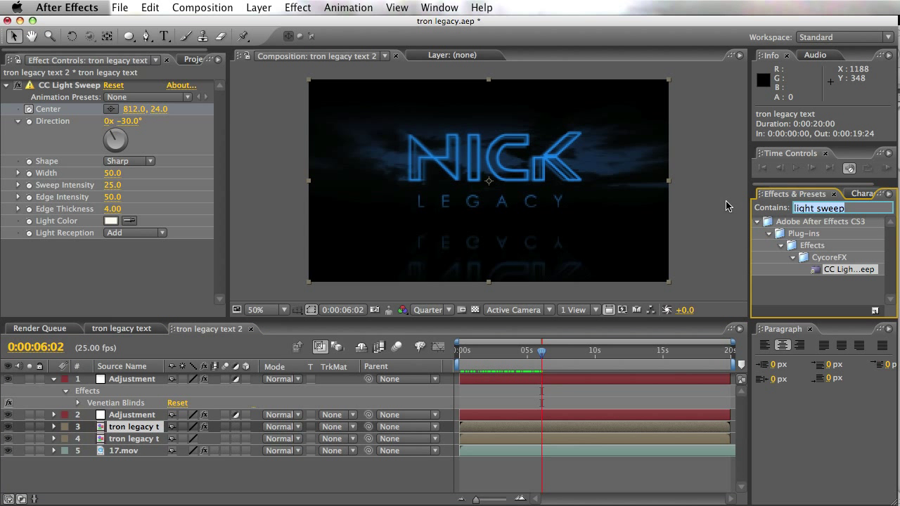
type("glow")
left_click_drag(823, 258, 527, 427)
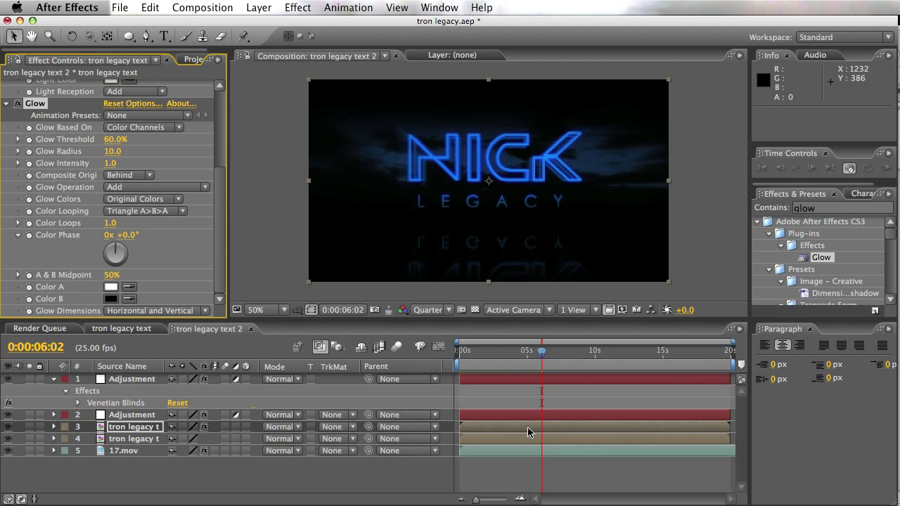
left_click(521, 481)
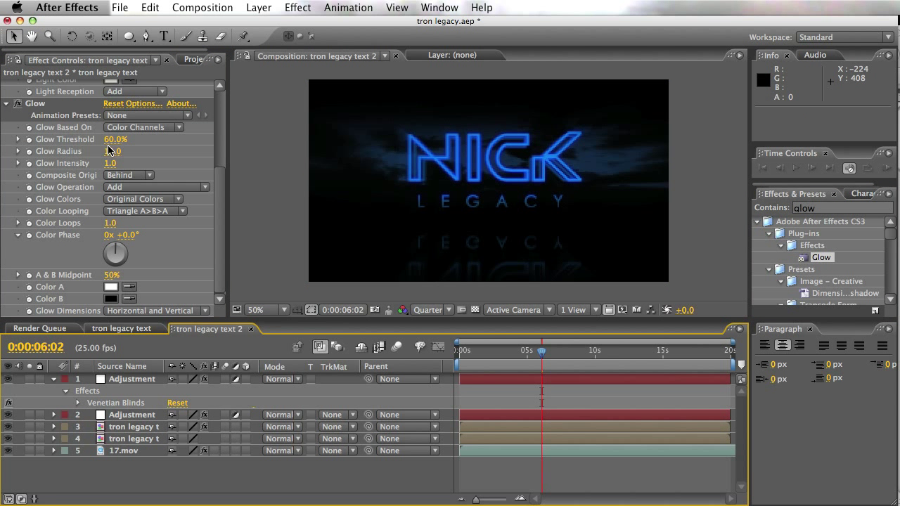
- Set the Glow threshold to 49% and the radius to 22, and preview the glowing title animation
mouse_move(114, 143)
left_mouse_down()
mouse_move(95, 140)
mouse_move(121, 153)
left_mouse_up()
scroll(460, 225, "up", 2)
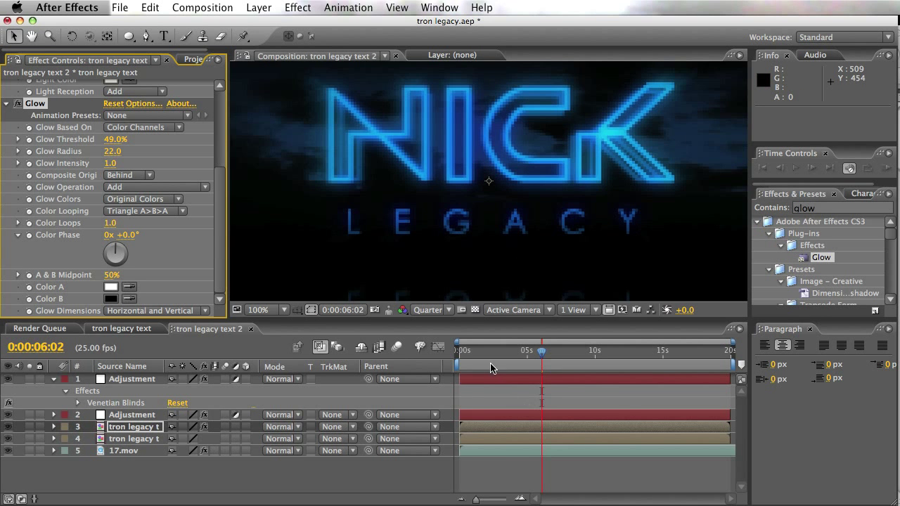
left_click(477, 351)
left_click_drag(477, 355, 565, 353)
scroll(505, 209, "down", 2)
left_click_drag(475, 358, 556, 364)
left_click(516, 461)
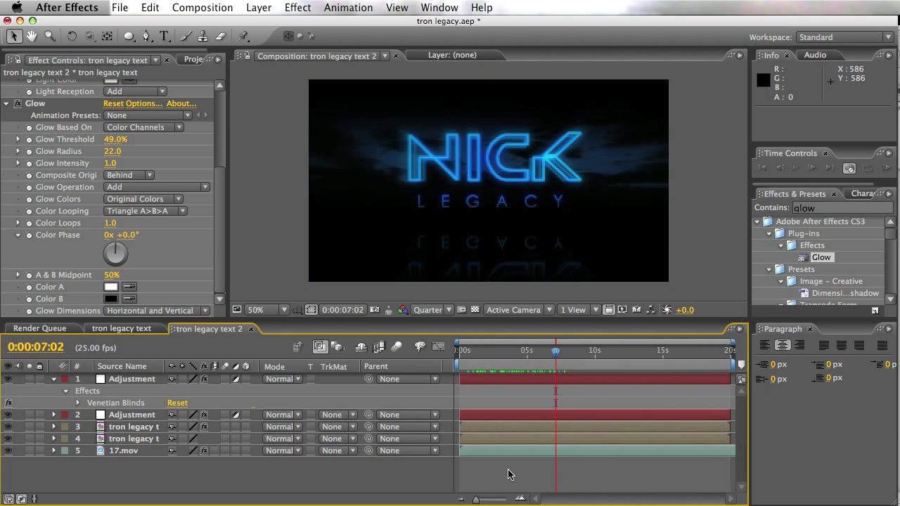
- Nest the tron legacy text 2 composition in a new composition with the same settings
left_click(193, 59)
left_click(57, 232)
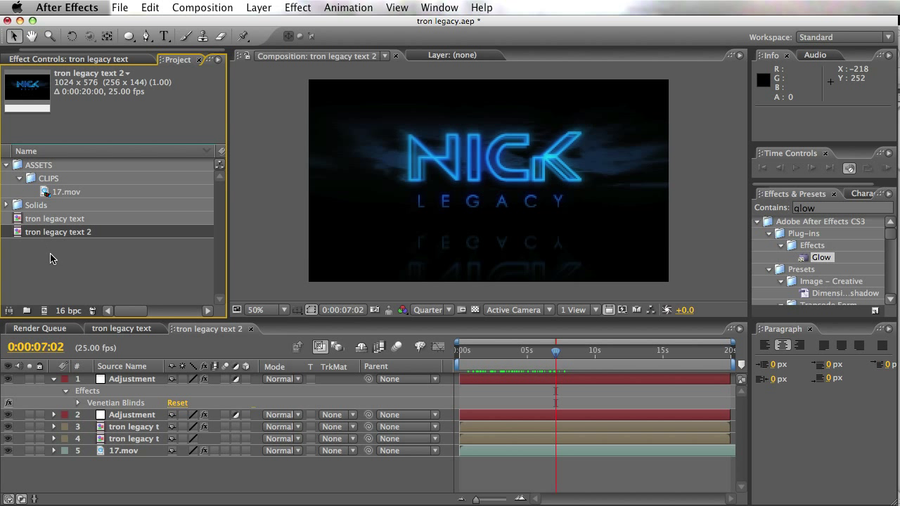
left_click_drag(46, 235, 43, 310)
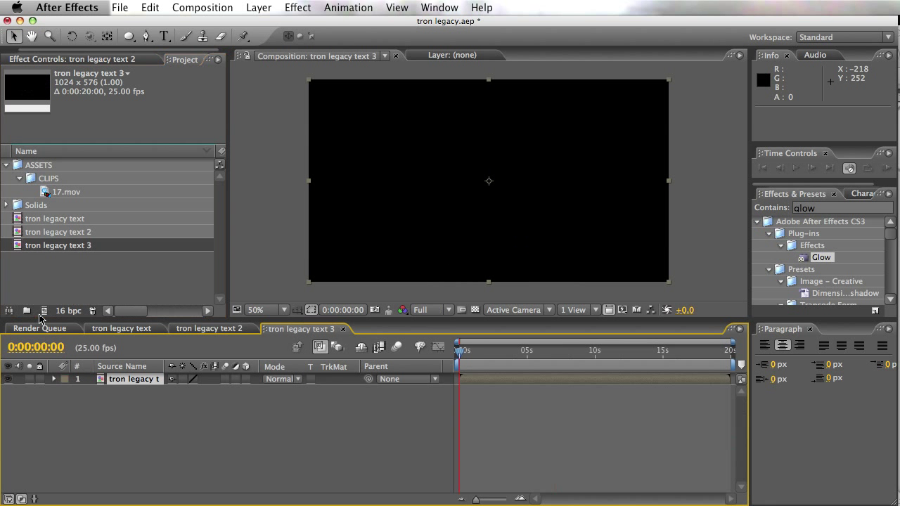
left_click(470, 459)
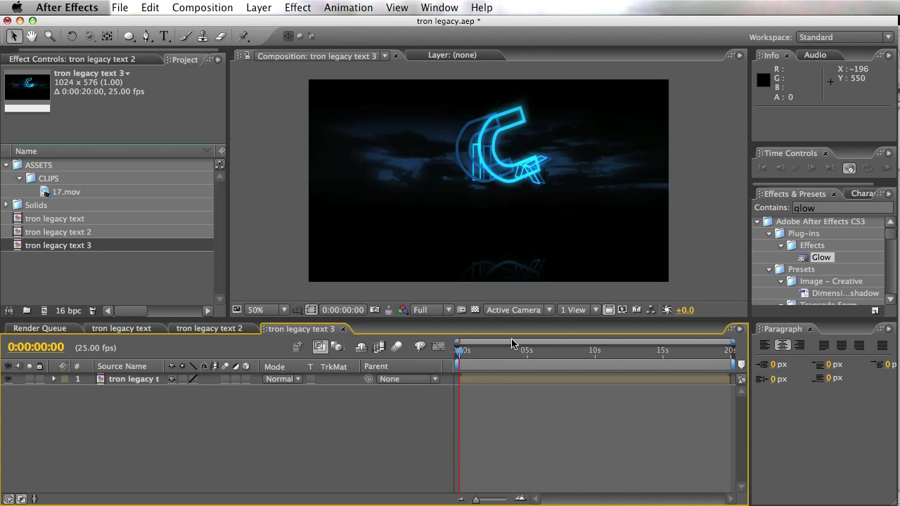
- Apply the Shift Channels effect to the nested tron legacy text 2 layer
left_click(130, 379)
left_click(132, 383)
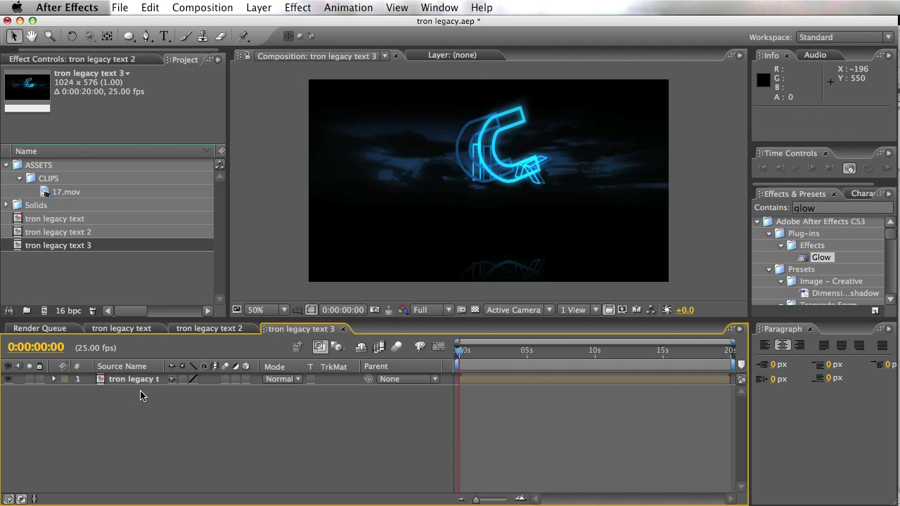
double_click(820, 206)
type("shift channels")
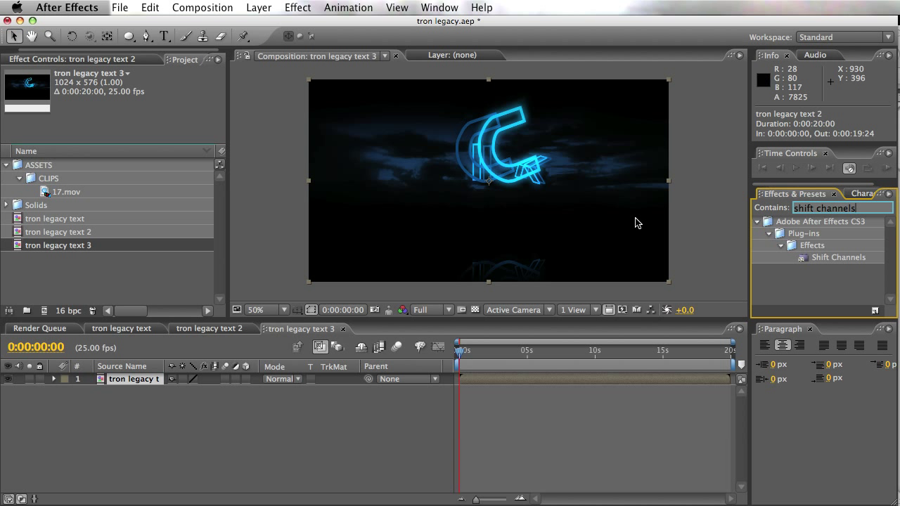
left_click_drag(837, 257, 537, 380)
left_click(178, 410)
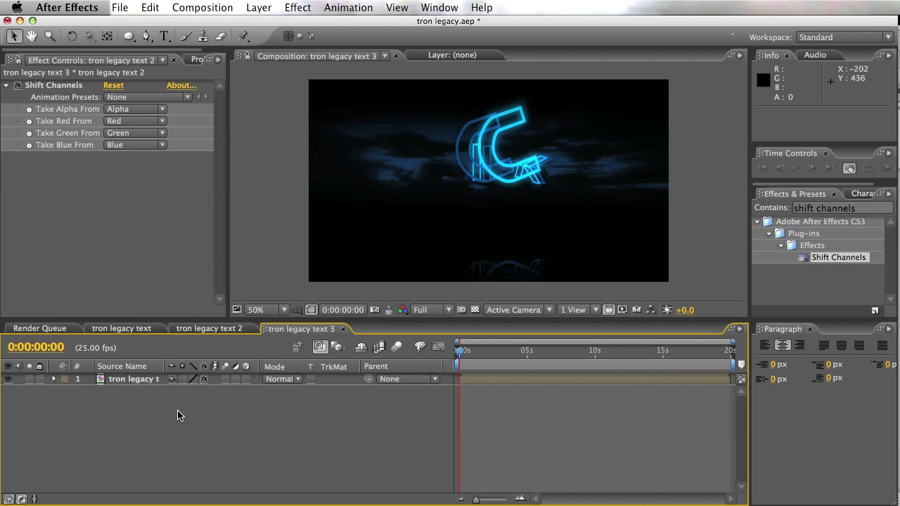
left_click(147, 383)
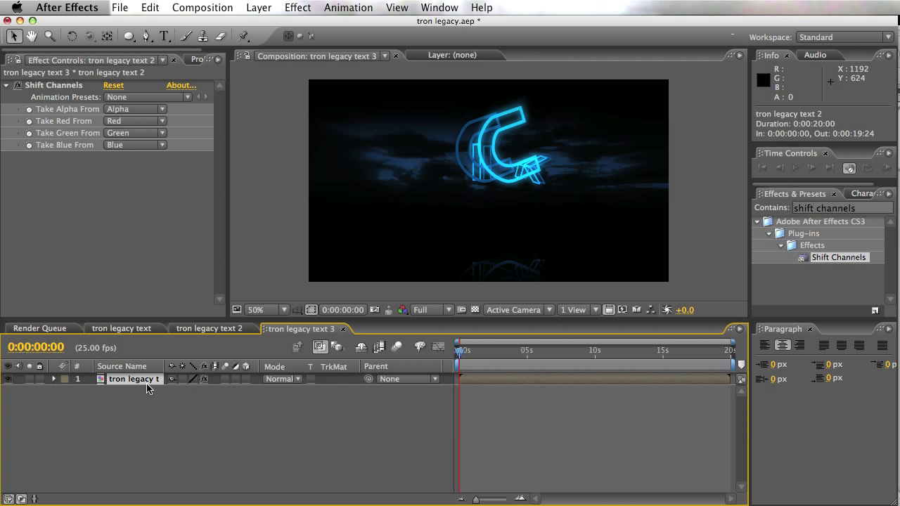
left_click(198, 60)
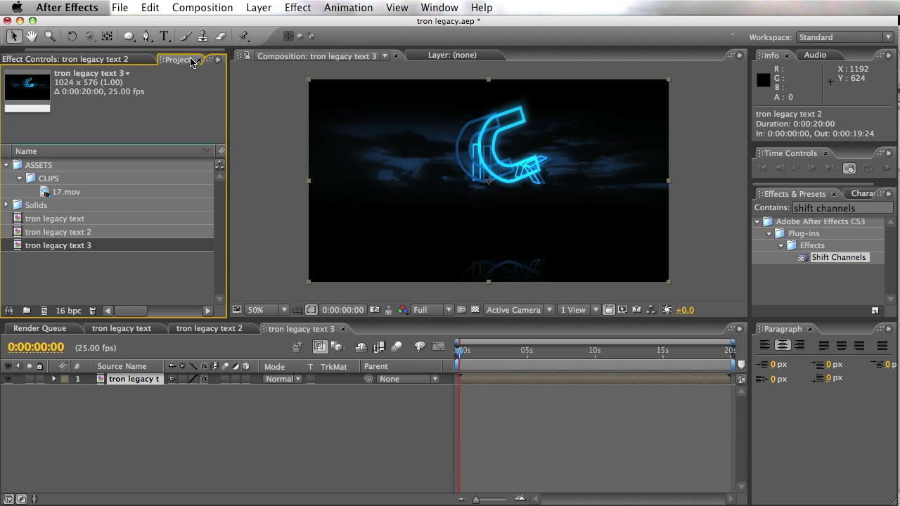
left_click(58, 236)
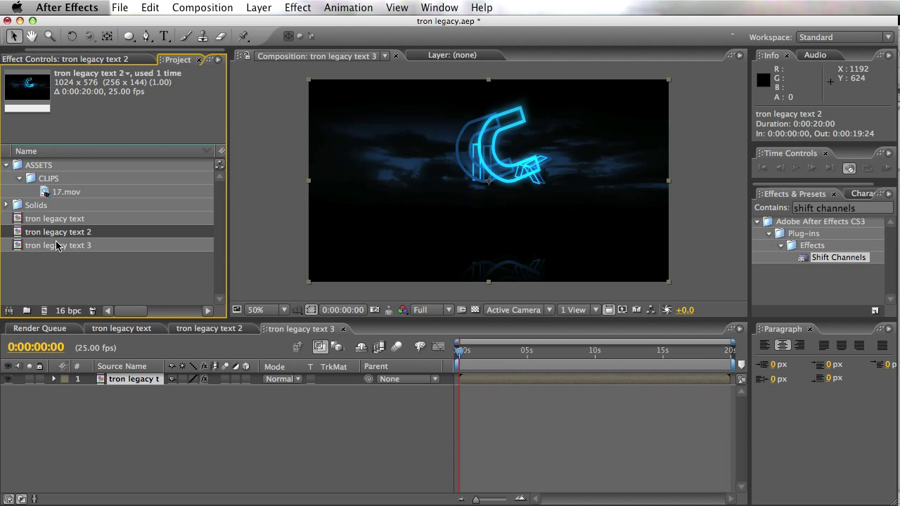
left_click(56, 246)
left_click(194, 431)
left_click(133, 379)
left_click(816, 272)
left_click(838, 259)
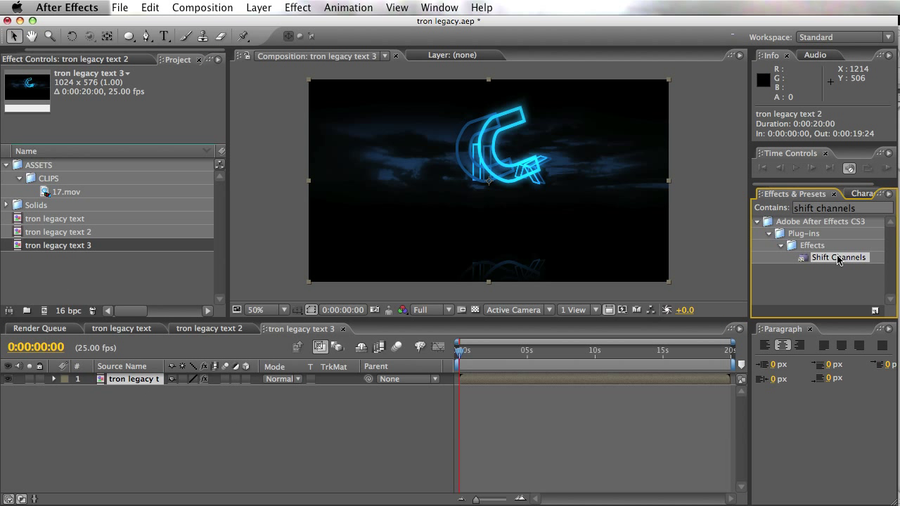
- Set the green and blue sources to Full Off in the layer's Shift Channels effect, keeping only the red channel
left_click(515, 386)
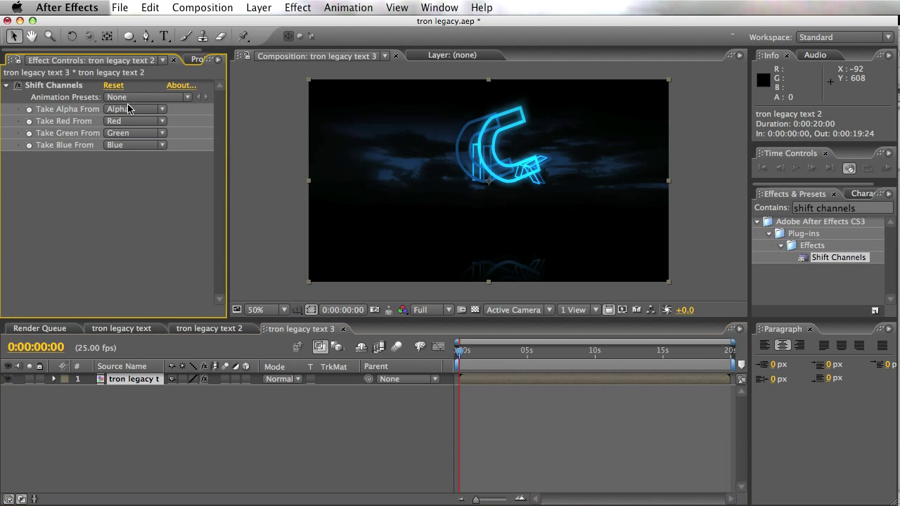
left_click(128, 133)
left_click(133, 209)
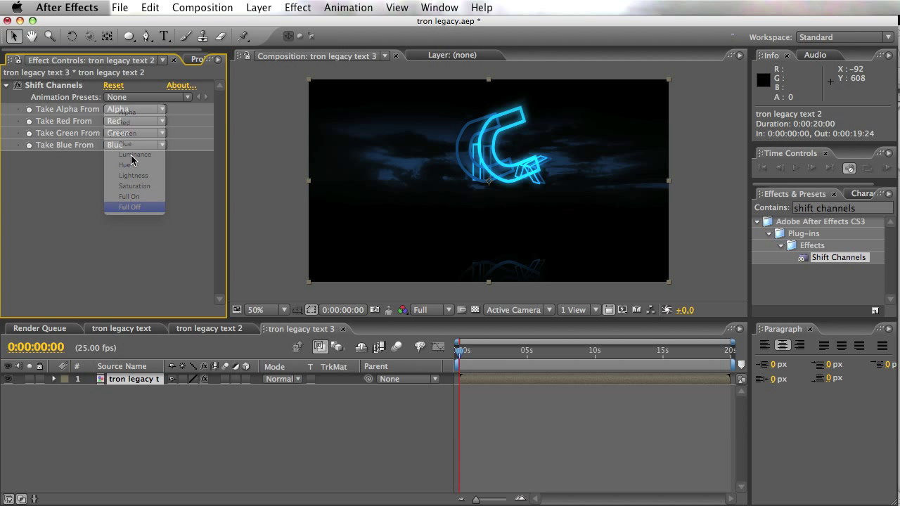
left_click(132, 147)
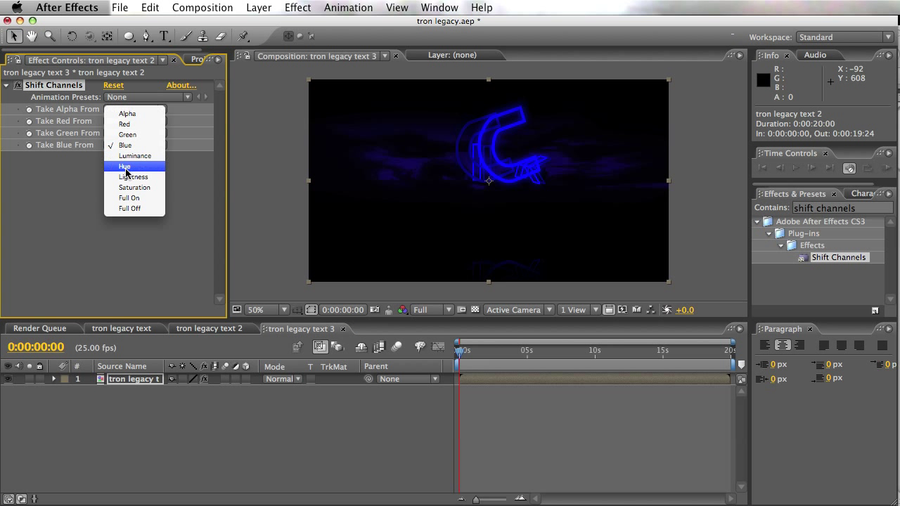
left_click(130, 209)
left_click(147, 399)
- Duplicate the red-channel layer and shift the copy's channels to green only, with red set to Full Off and green taken from Green
left_click(138, 378)
key("super+d")
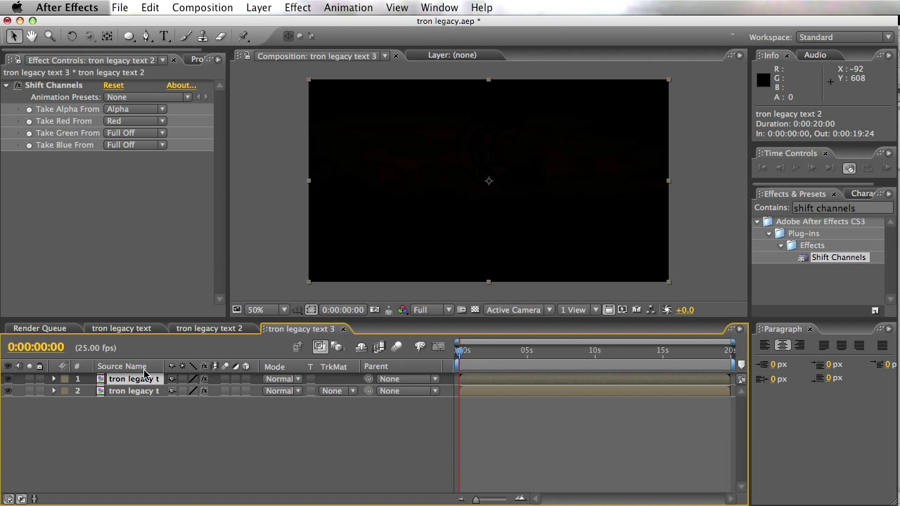
left_click(146, 124)
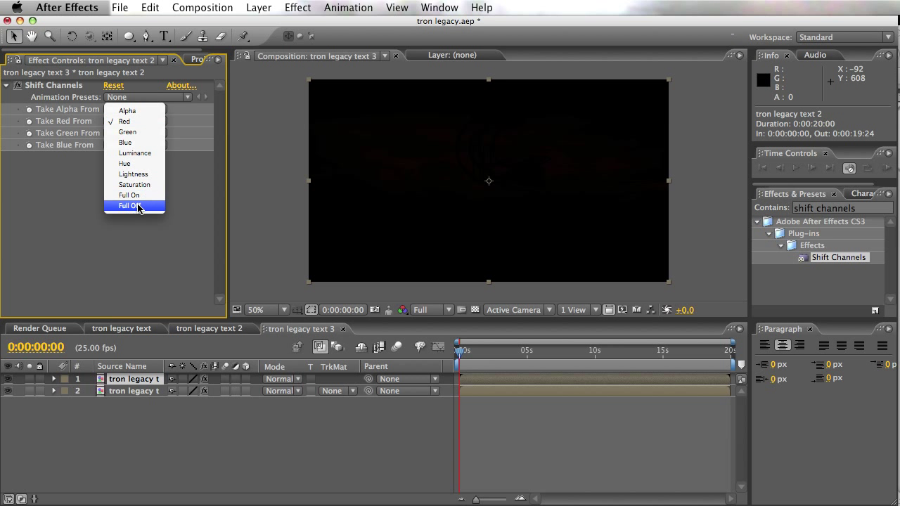
left_click(139, 211)
left_click(135, 133)
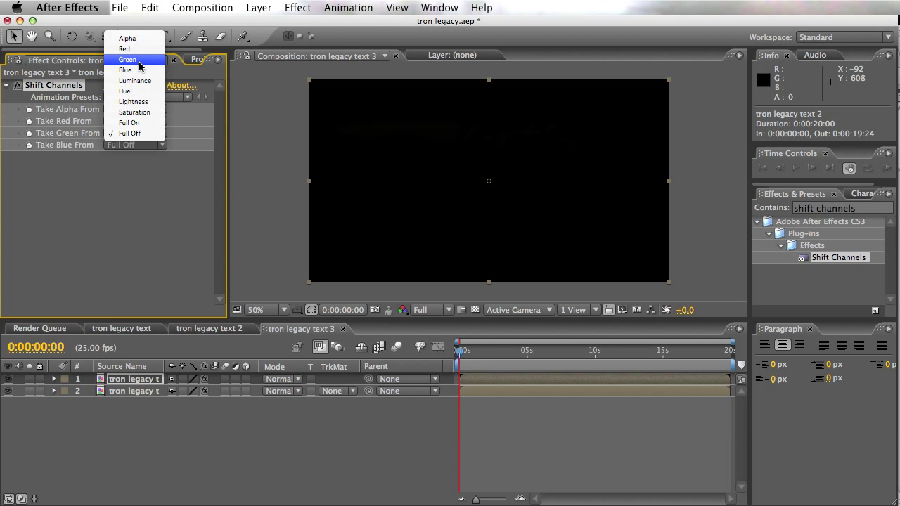
left_click(133, 62)
- Duplicate the green-channel layer and make the copy blue only, with green set to Full Off and blue taken from Blue
left_click(144, 392)
key("super+d")
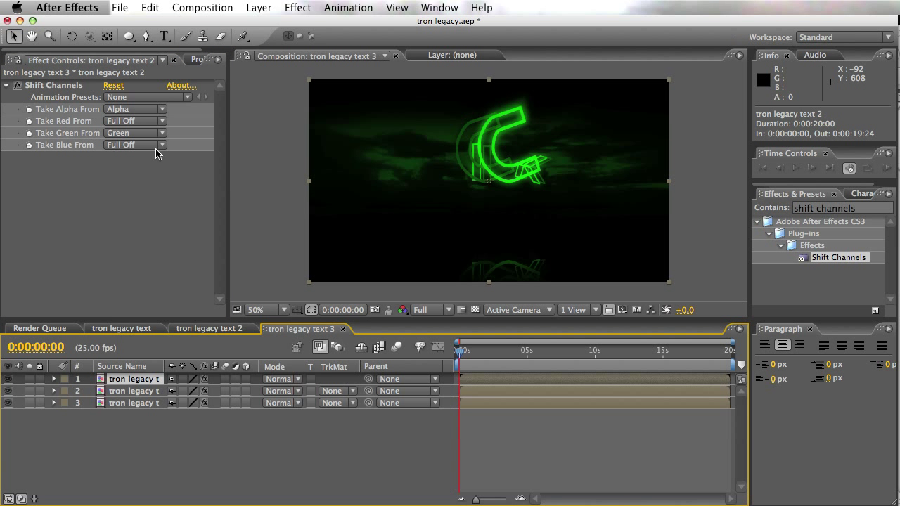
left_click(140, 133)
left_click(134, 211)
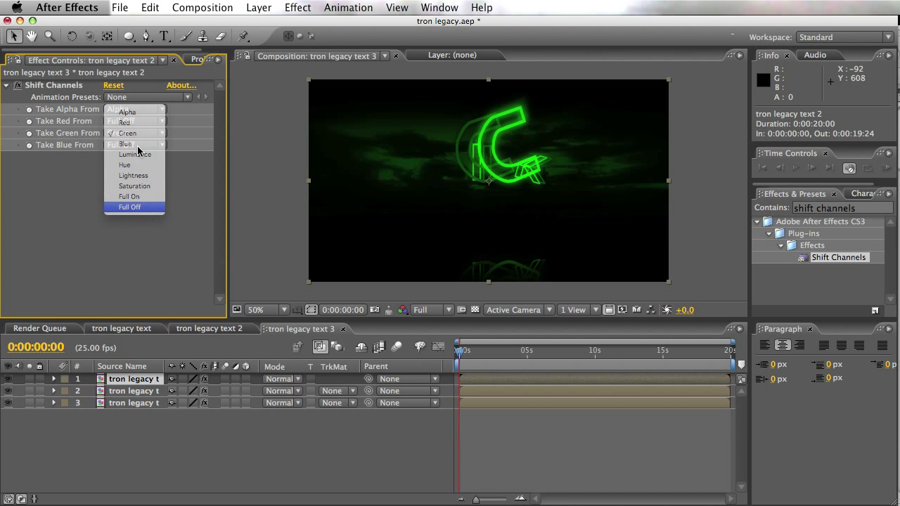
left_click(137, 145)
left_click(66, 203)
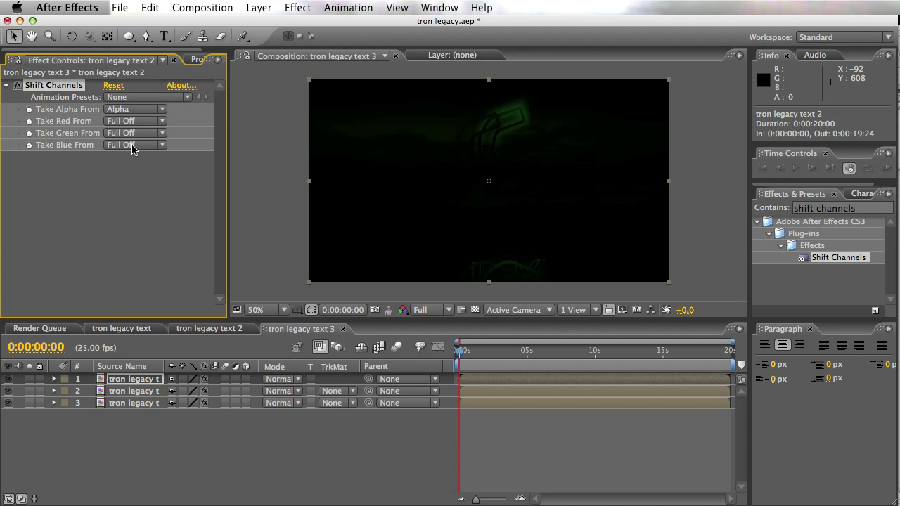
left_click(133, 145)
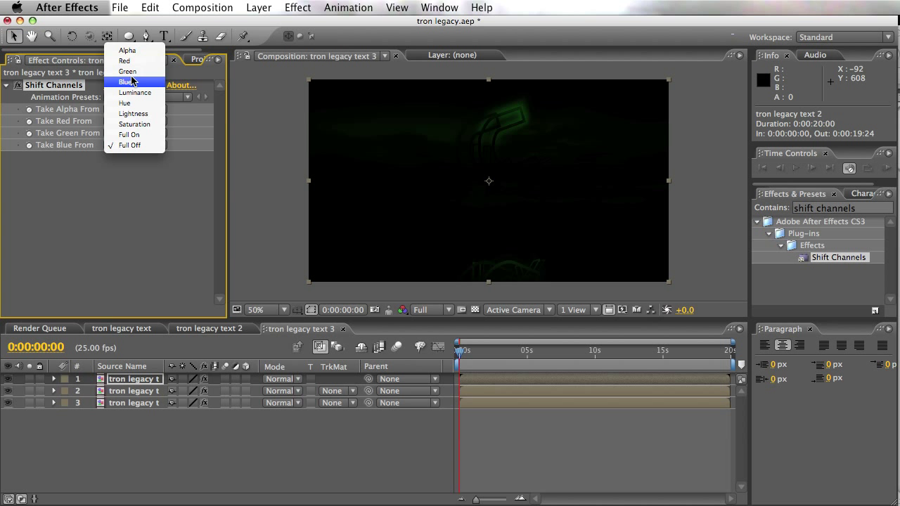
left_click(132, 82)
left_click(505, 466)
- Set the blending mode of the blue and green channel layers to Screen
left_click(114, 379)
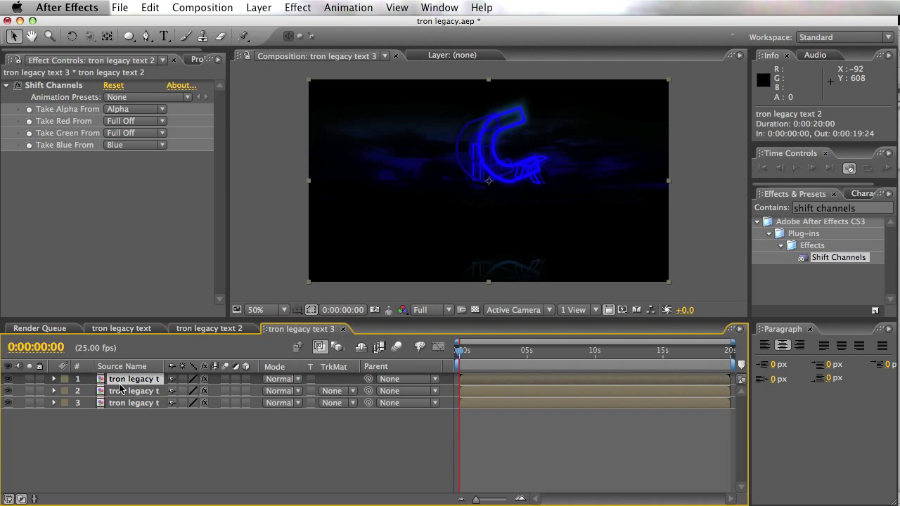
left_click(123, 391, "shift")
left_click(297, 380)
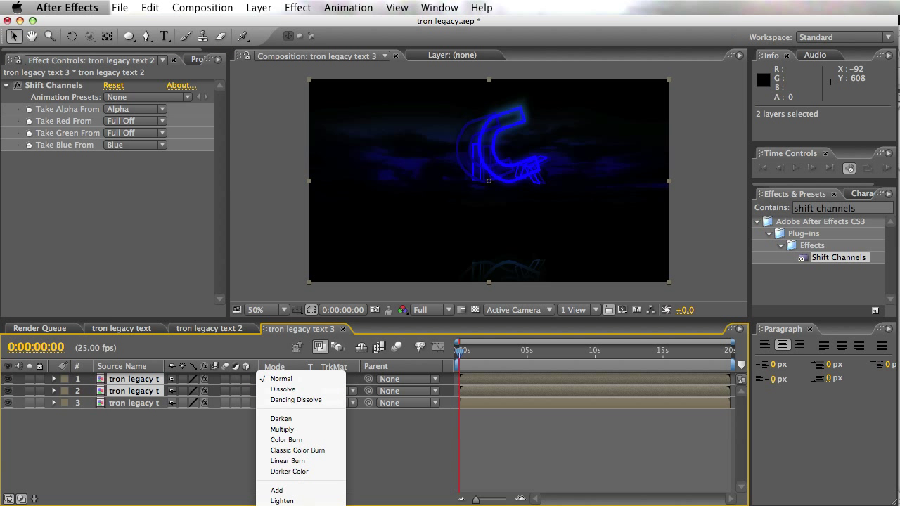
left_click(395, 429)
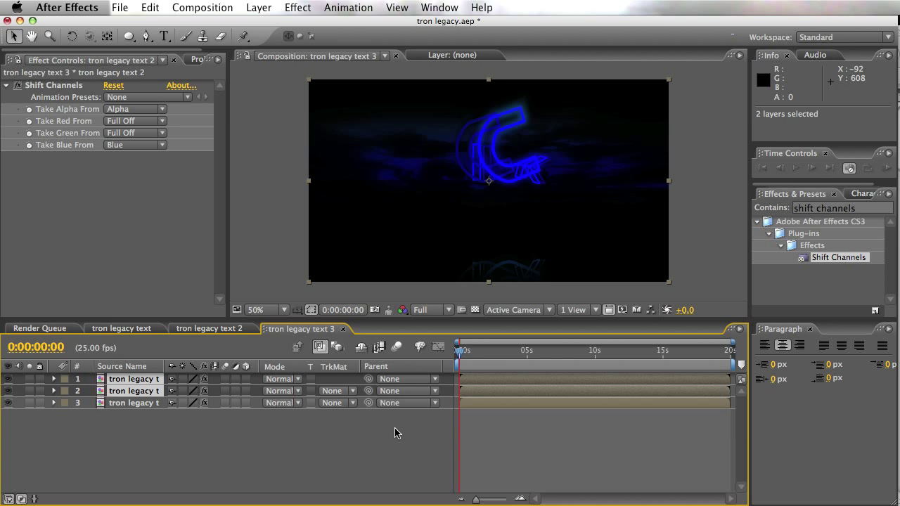
key("grave")
left_click(291, 107)
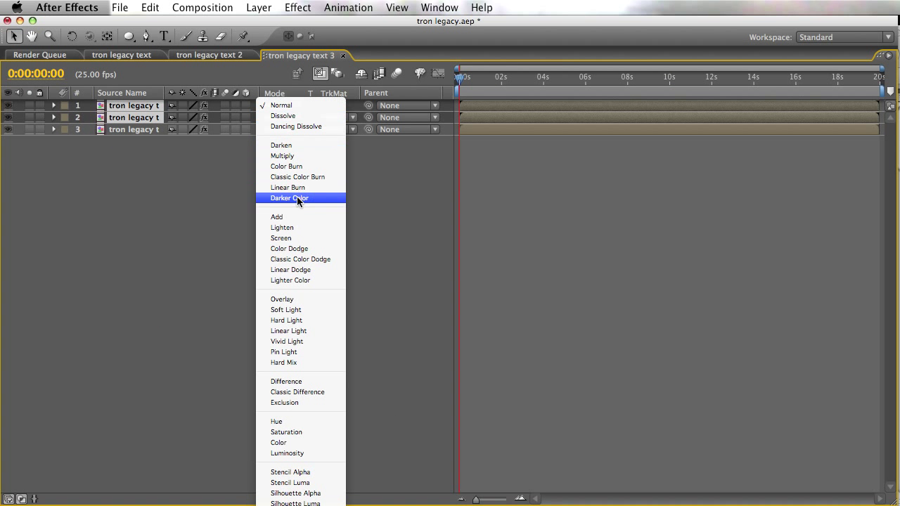
left_click(302, 238)
key("grave")
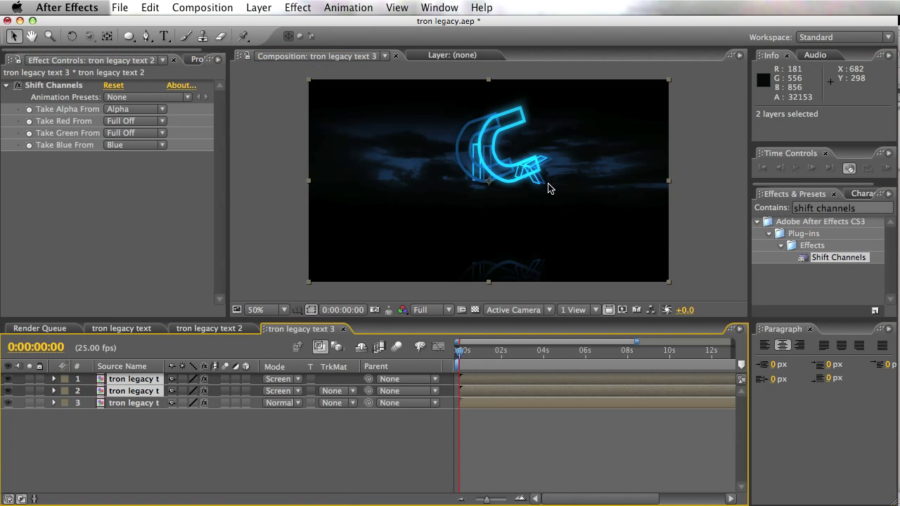
- Scale the green-channel layer to 101%
left_click(138, 395)
left_click(138, 391)
key("s")
left_click(192, 404)
type("101")
key("Return")
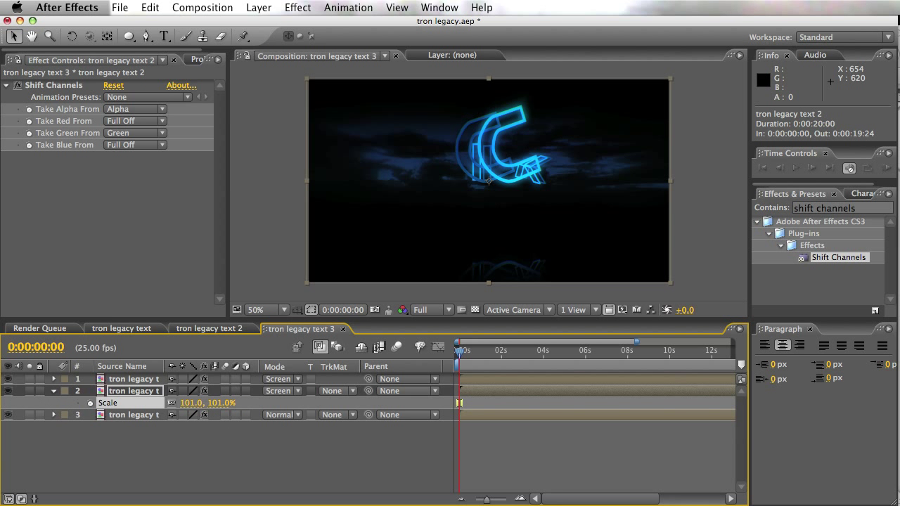
- Scale the blue-channel layer to 102%
left_click(140, 379)
key("s")
left_click(190, 391)
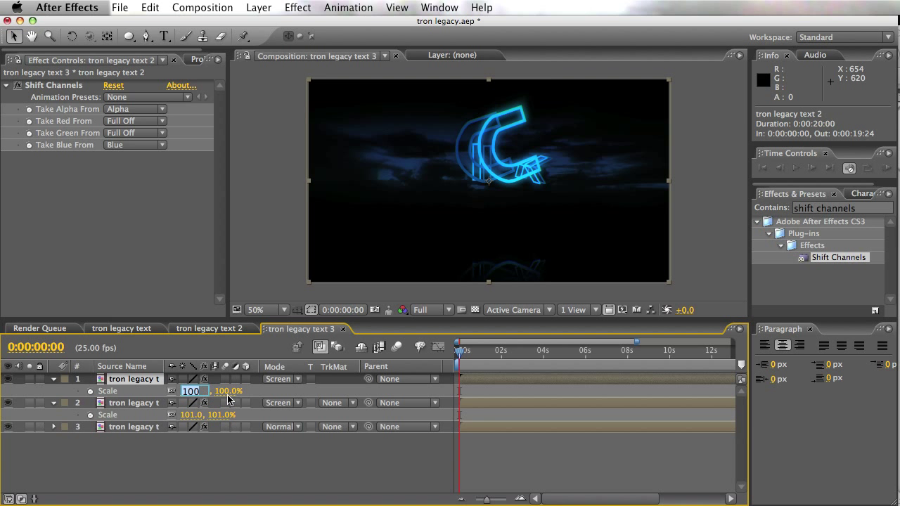
type("102")
key("Return")
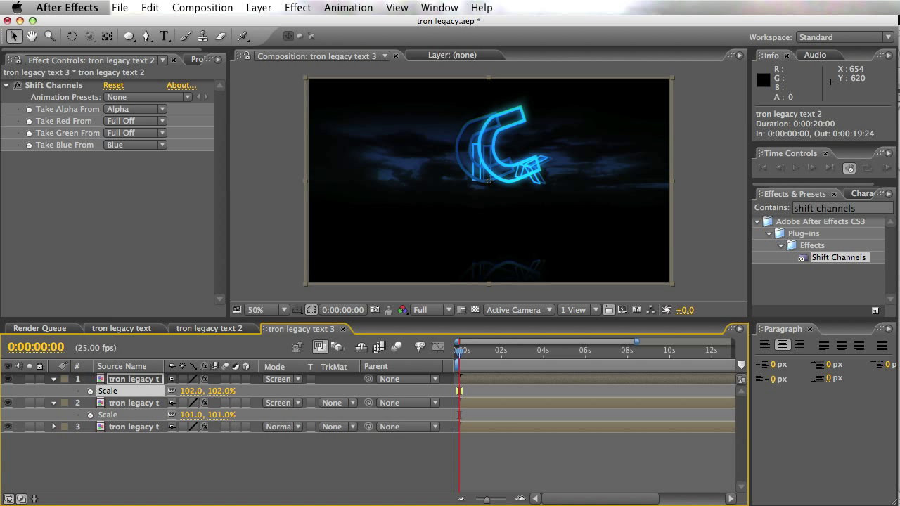
- Lower the preview resolution to Quarter and scrub through the title animation to 0:00:05:20
left_click_drag(459, 351, 510, 359)
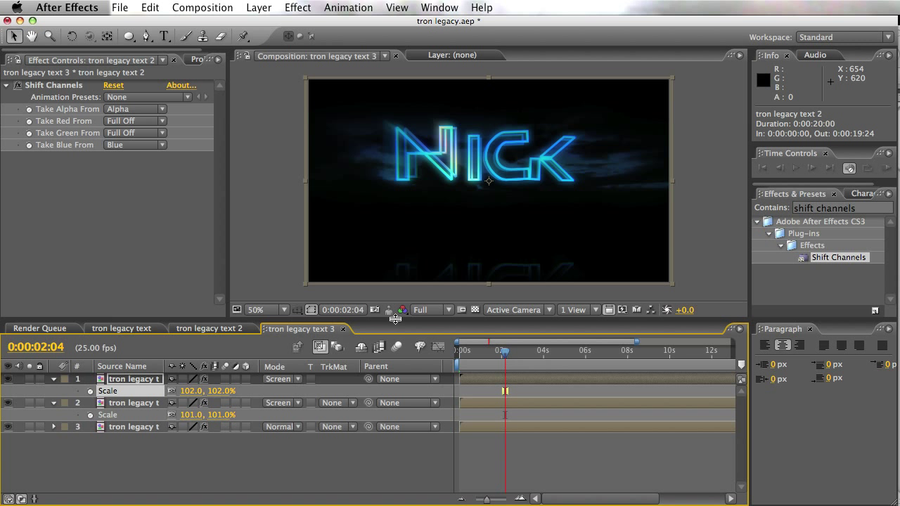
left_click(421, 312)
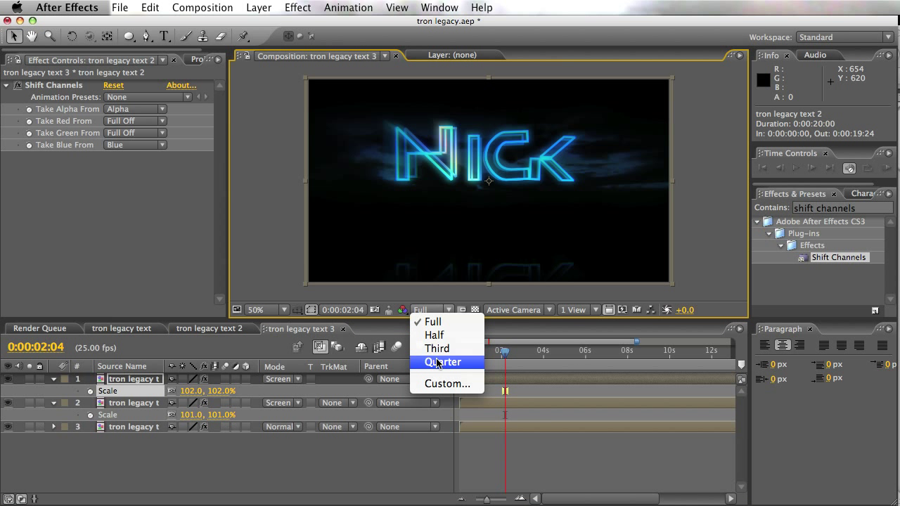
left_click(450, 360)
left_click_drag(500, 361, 582, 367)
left_click(498, 458)
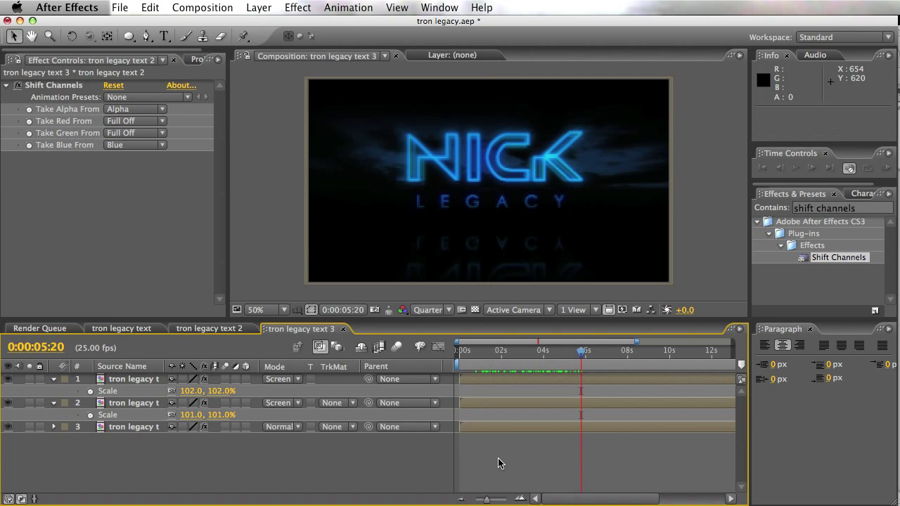
- Return the preview to Full resolution and inspect the color fringes on the title letters up close
left_click(428, 310)
left_click(434, 321)
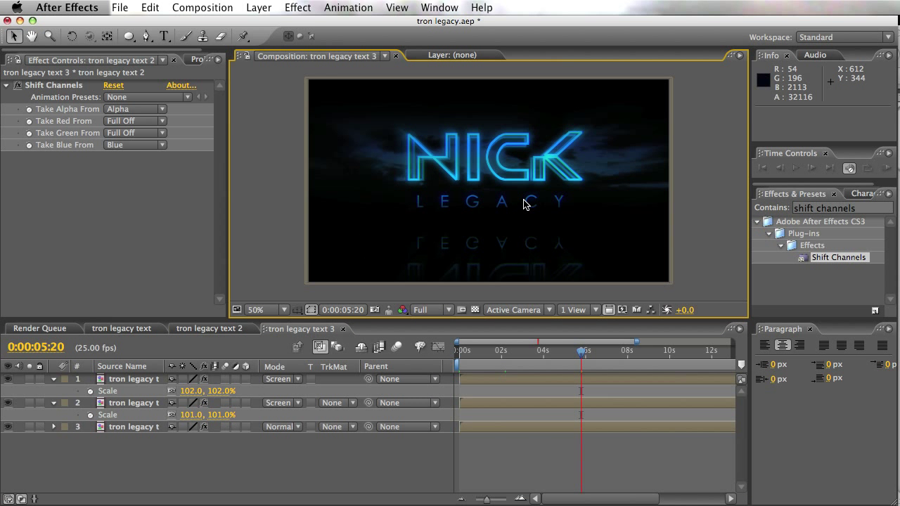
key("slash")
key("comma")
key("comma")
left_click(242, 457)
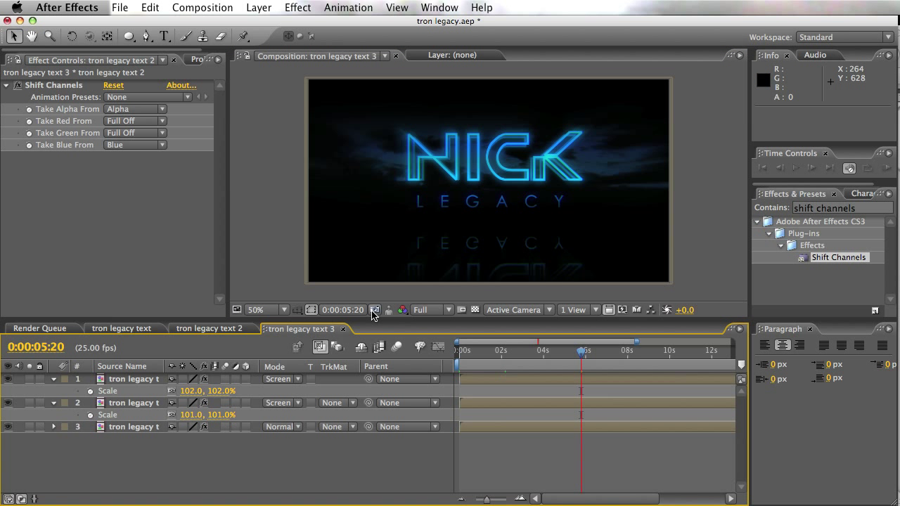
- Set the preview resolution to Half and RAM-preview the title animation from the start to about 7 seconds
left_click(421, 309)
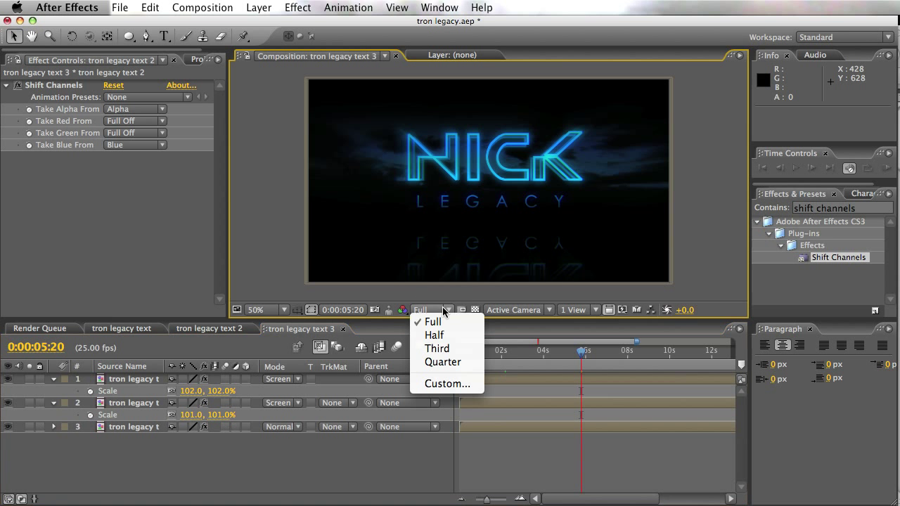
left_click(431, 335)
left_click_drag(469, 351, 574, 357)
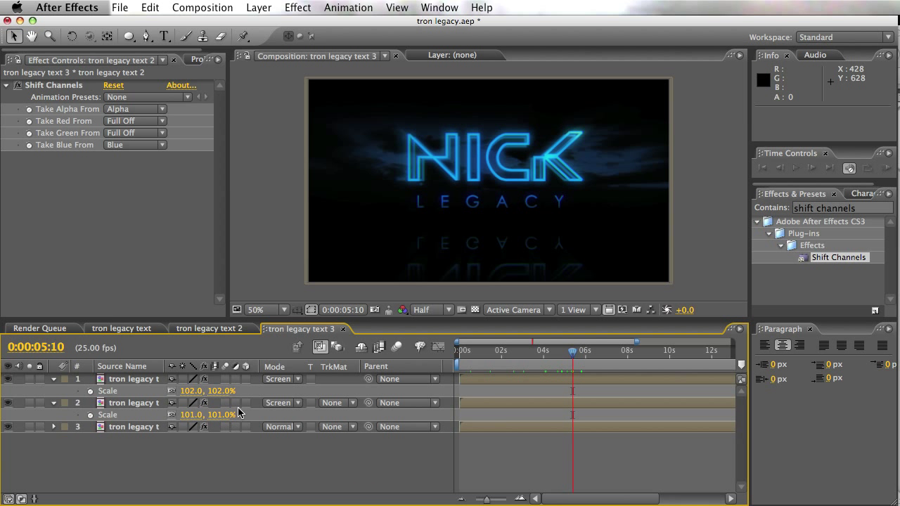
left_click_drag(494, 355, 609, 356)
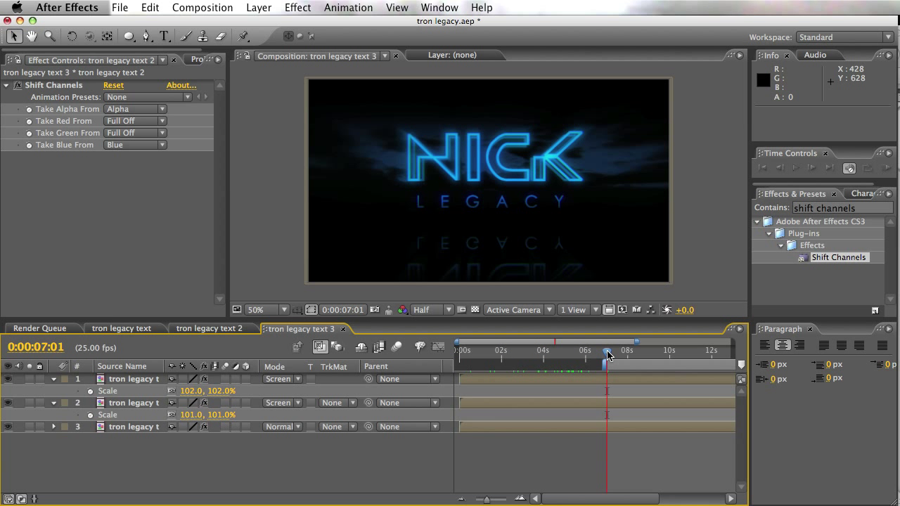
key("Home")
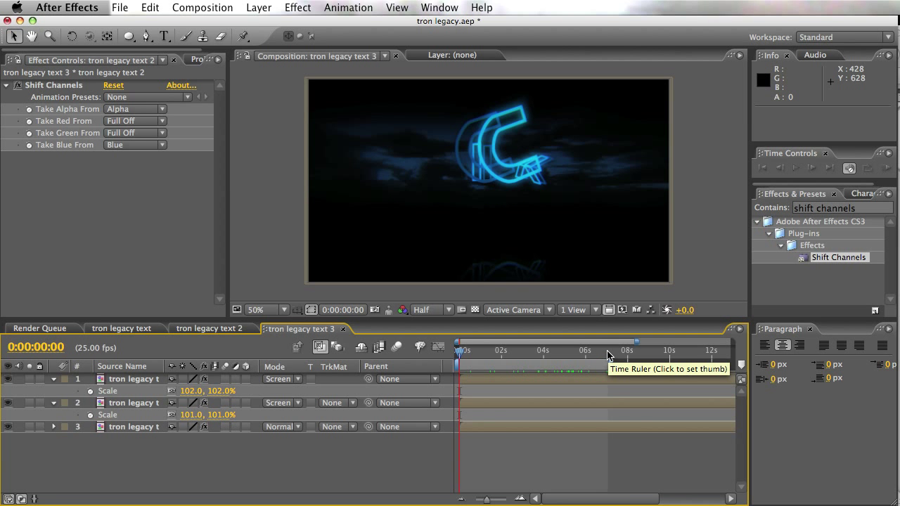
key("KP_0")
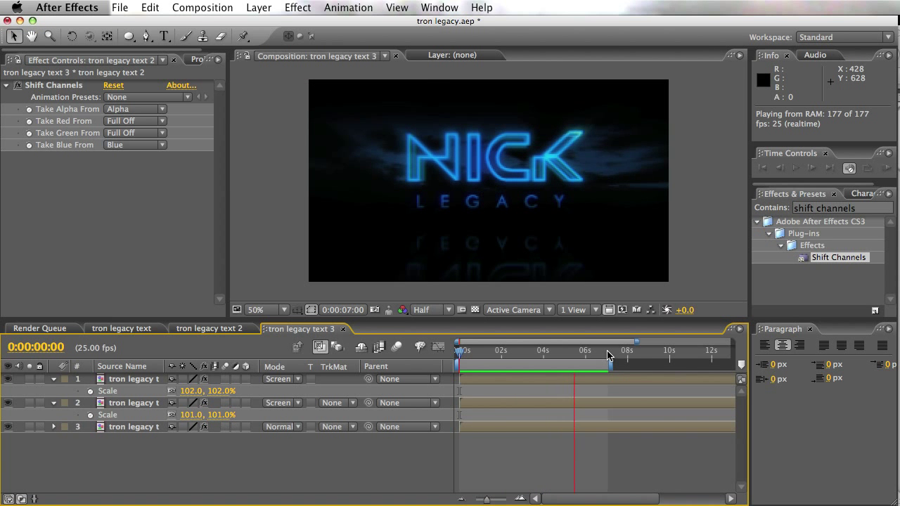
left_click(294, 467)
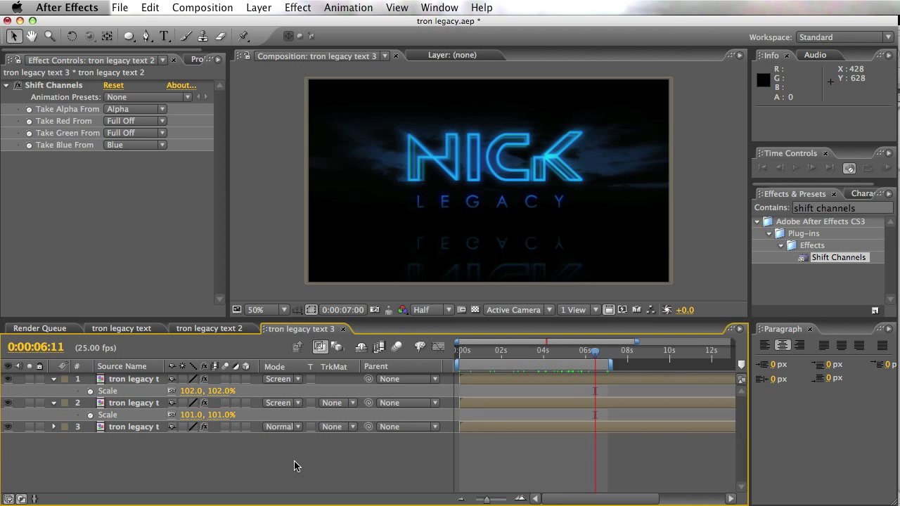
- Start a new 1024 × 576 solid in the tron legacy text 2 composition and set its color to black
left_click(232, 329)
right_click(514, 457)
mouse_move(633, 469)
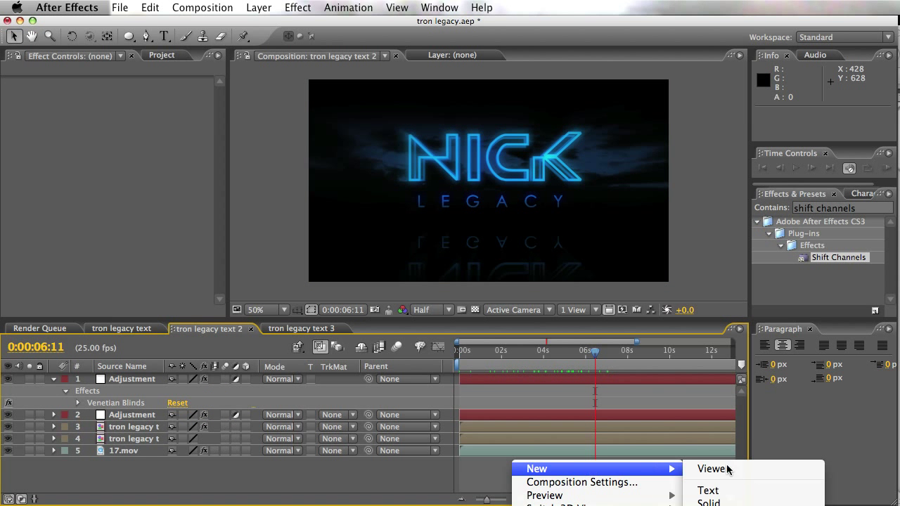
left_click(711, 502)
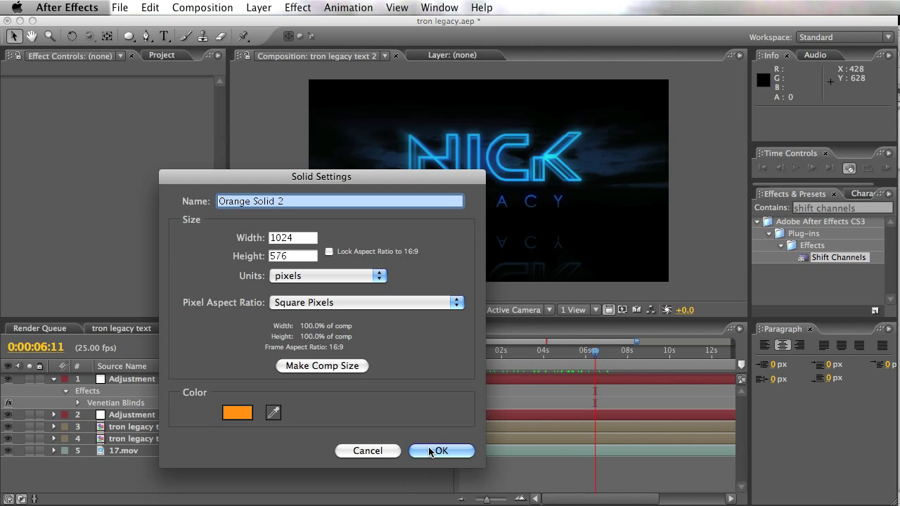
left_click(232, 416)
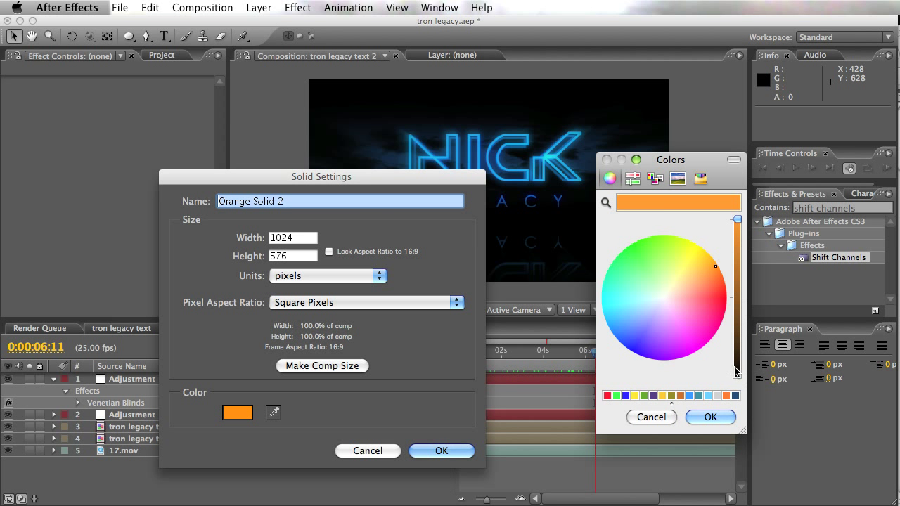
left_click(736, 373)
left_click(710, 417)
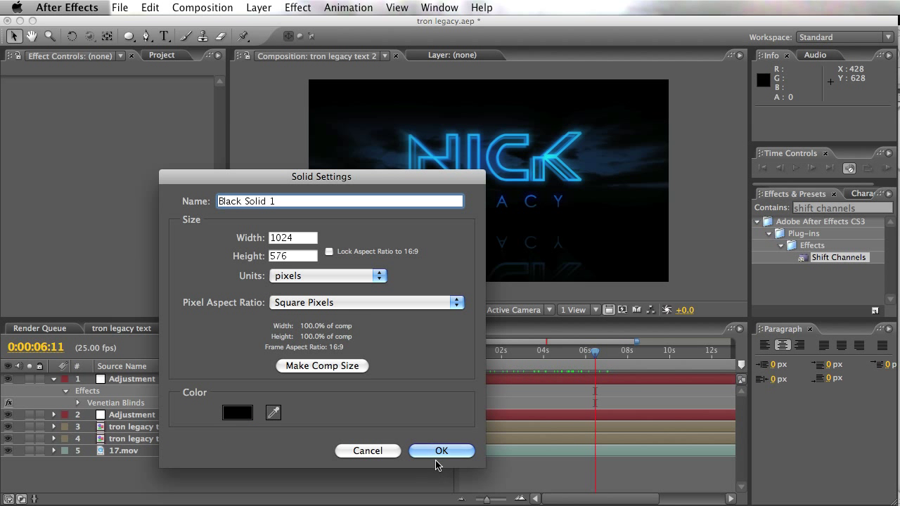
- Name the black solid "lens flare" and create it
key("super+a")
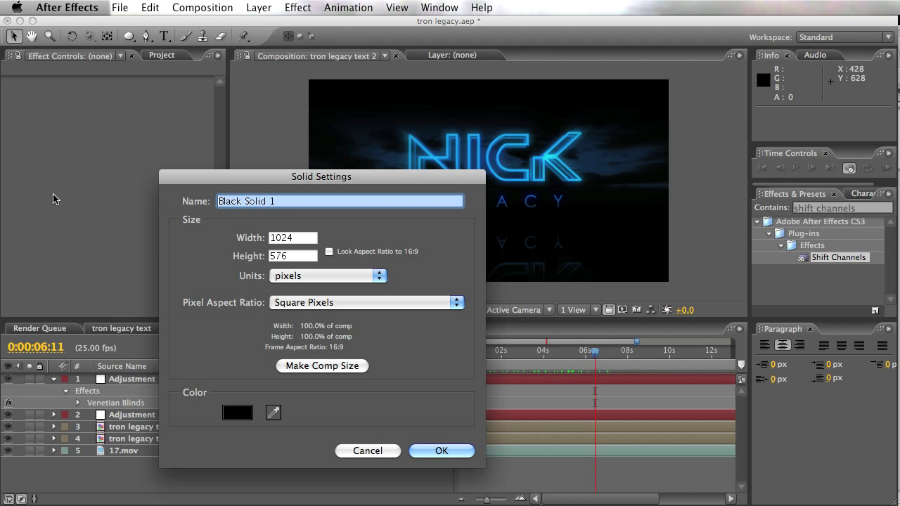
type("lens fal")
key("BackSpace")
key("BackSpace")
type("lare")
key("Return")
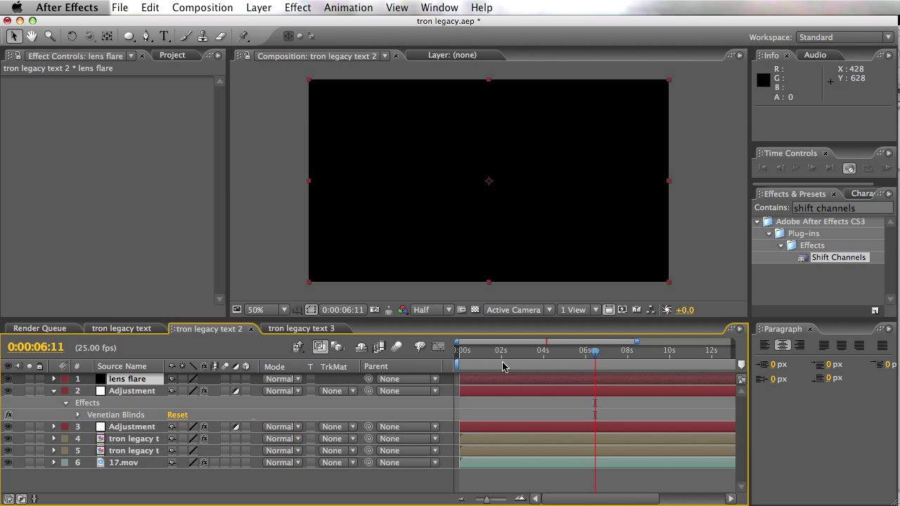
- Apply the Lens Flare effect to the lens flare layer and set its lens type to 105mm Prime
left_click(862, 208)
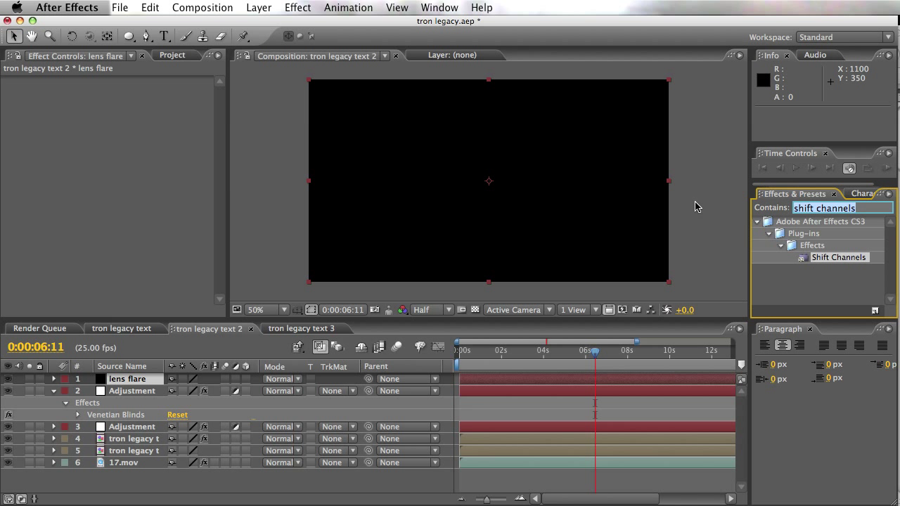
type("lens fall")
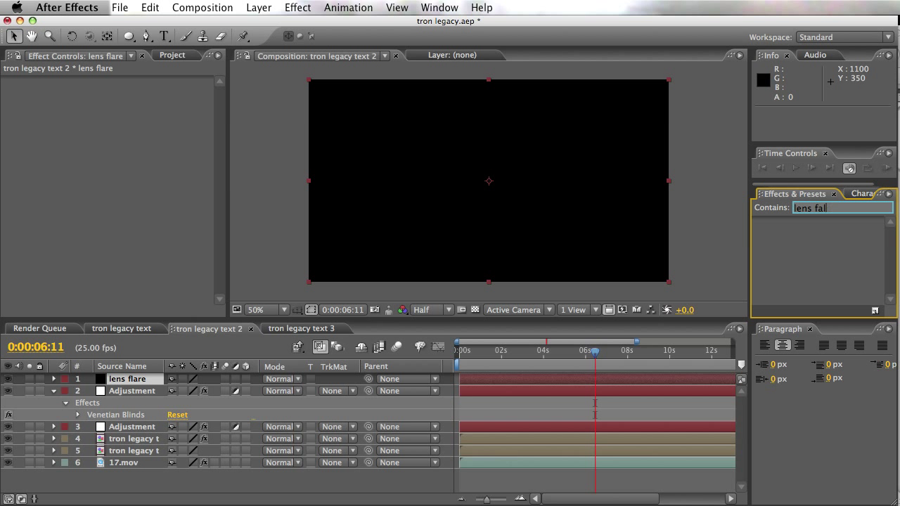
key("BackSpace")
key("BackSpace")
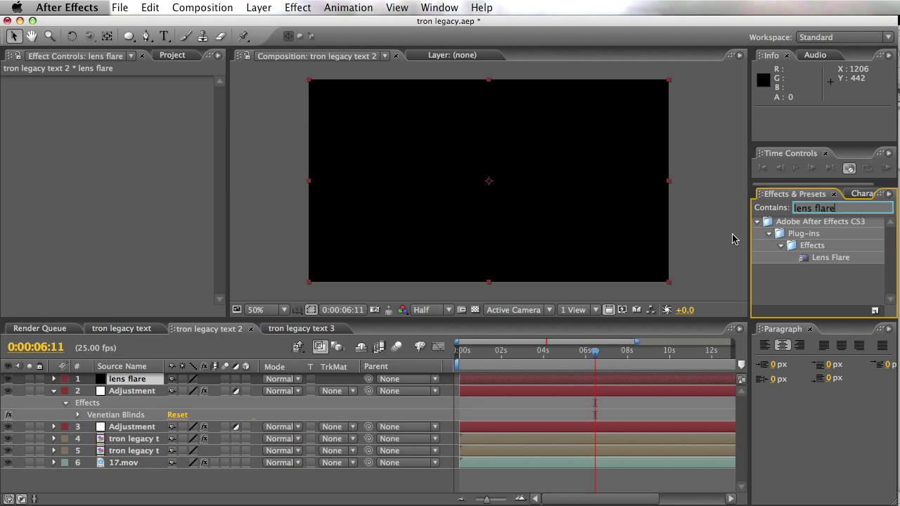
left_click_drag(814, 259, 595, 380)
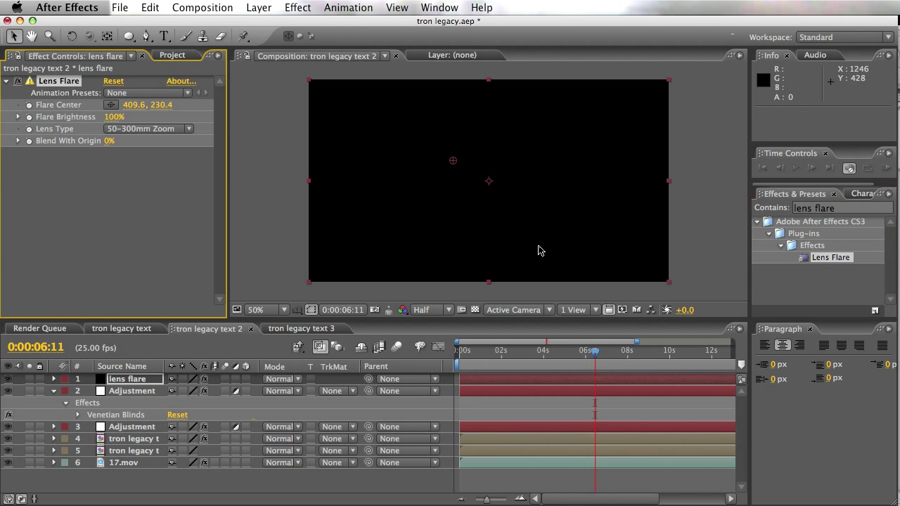
left_click(160, 129)
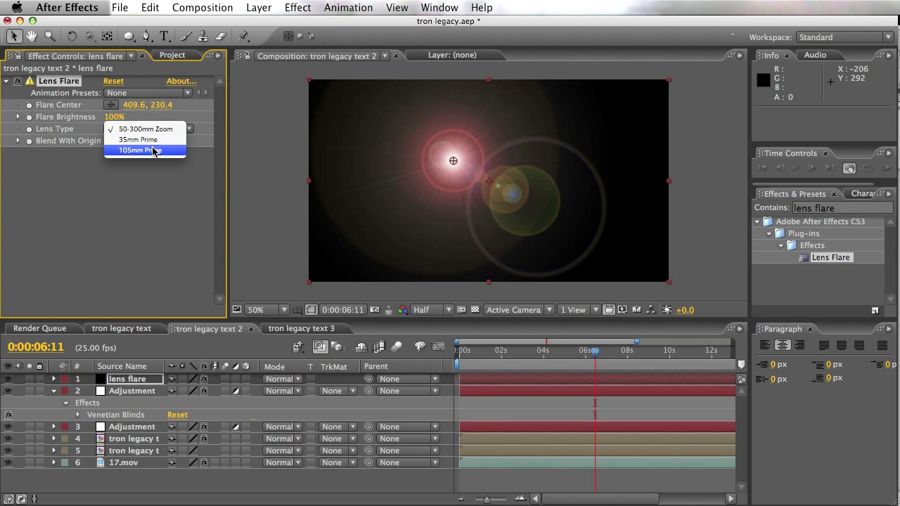
left_click(153, 149)
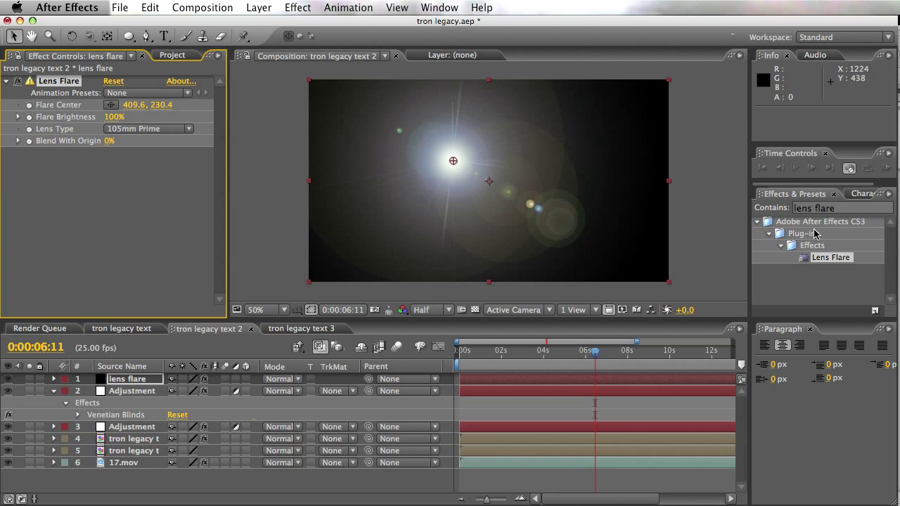
- Add the Curves effect after Lens Flare and bend the Blue channel curve downward to tint the flare orange
left_click(839, 212)
type("curves")
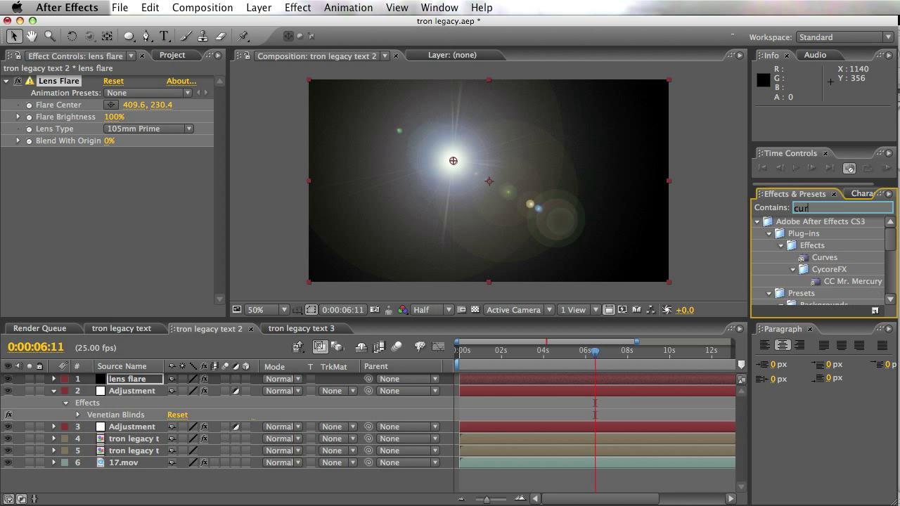
left_click_drag(824, 258, 112, 258)
left_click(126, 160)
left_click(125, 170)
left_click(125, 160)
left_click(114, 221)
scroll(201, 191, "up", 2)
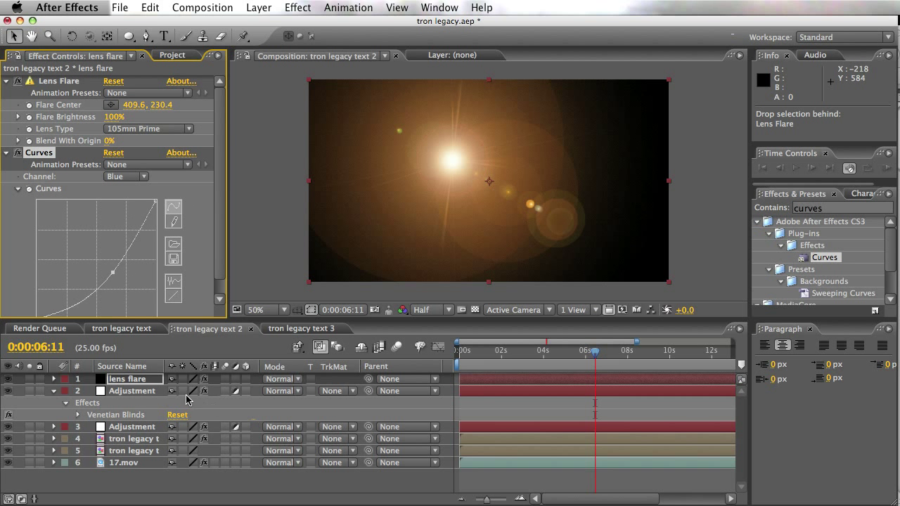
- Set the lens flare layer's blending mode to Add
left_click(163, 394)
left_click(273, 383)
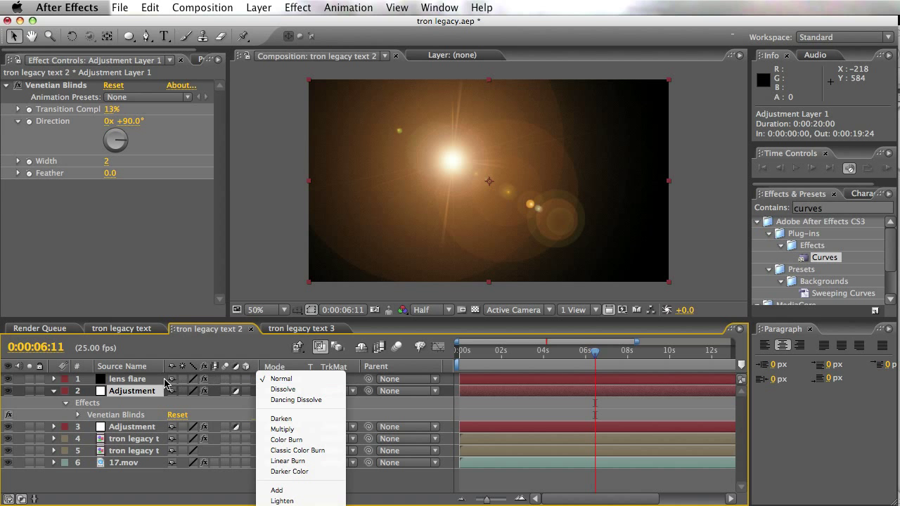
left_click(134, 380)
left_click(269, 383)
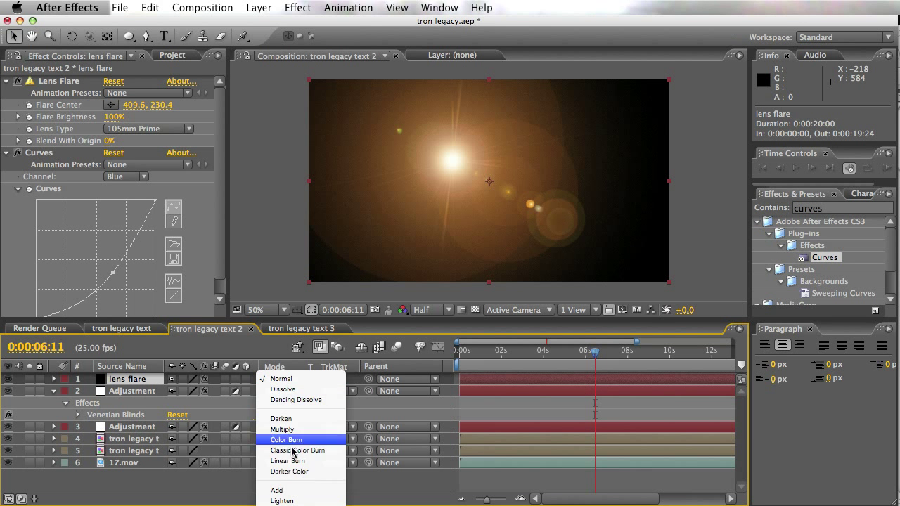
left_click(295, 492)
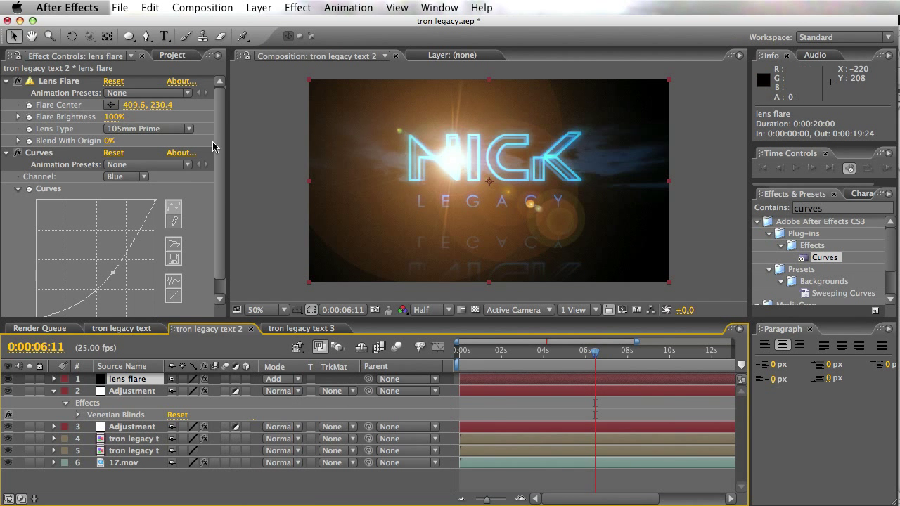
- Lower the midpoint of the Green channel curve slightly on the lens flare layer to redden the flare
scroll(223, 223, "down", 1)
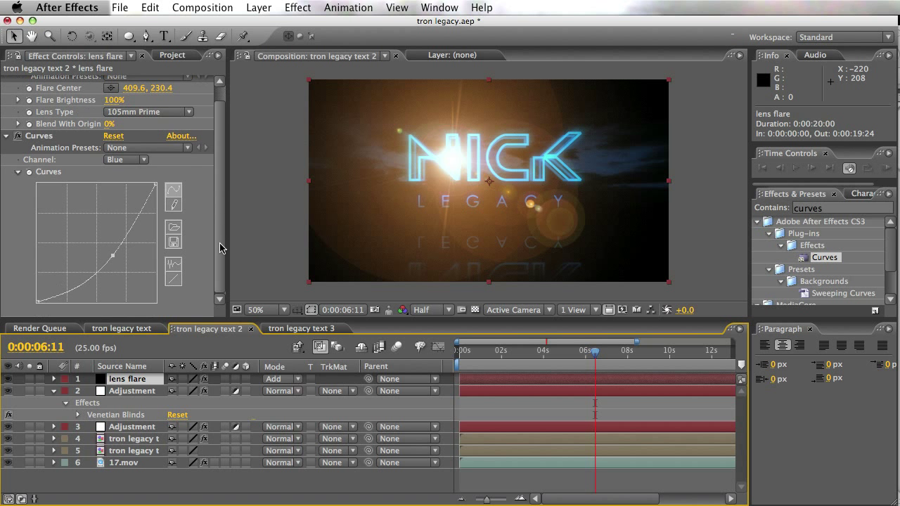
left_click(128, 160)
left_click(127, 149)
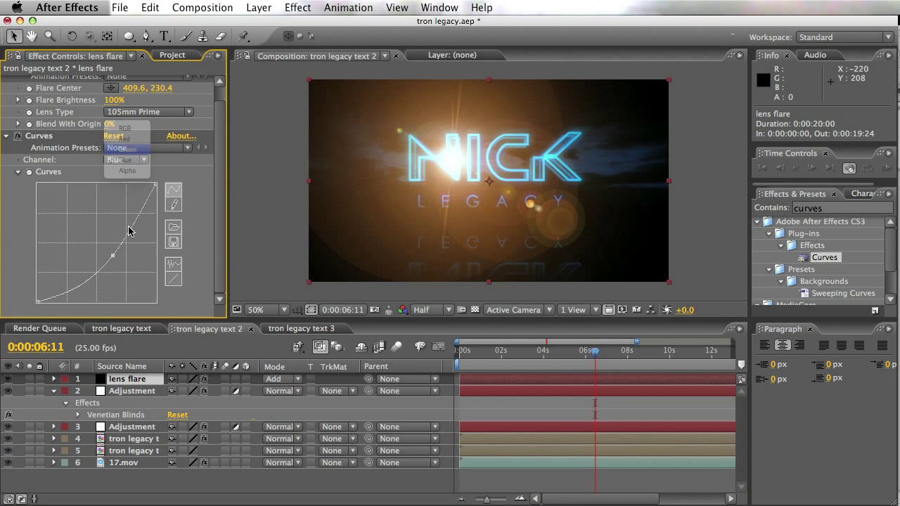
mouse_move(99, 245)
left_mouse_down()
mouse_move(95, 234)
mouse_move(107, 251)
mouse_move(103, 242)
left_mouse_up()
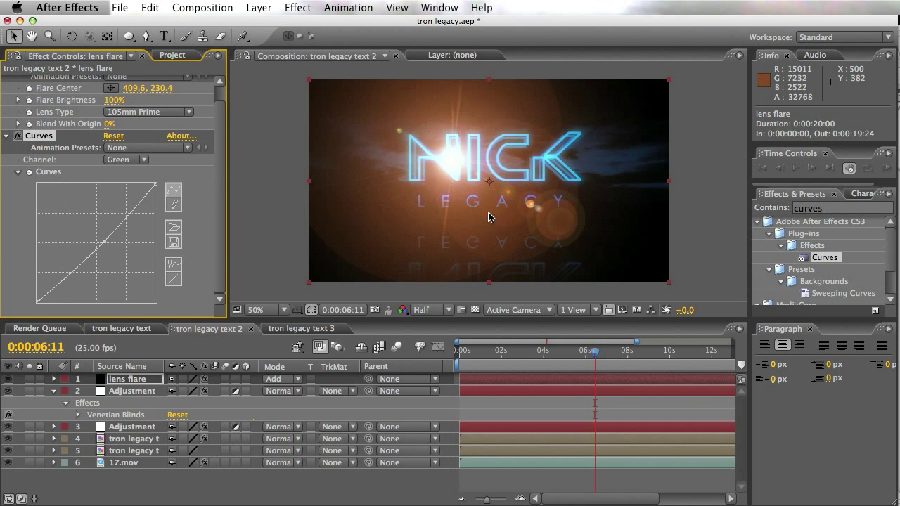
scroll(220, 113, "up", 1)
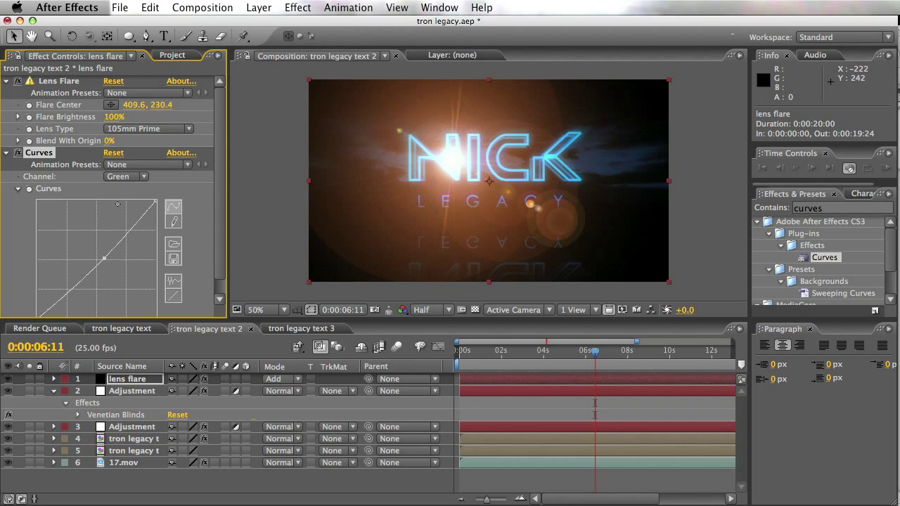
- Move the Flare Center to 1028.0, 296.0 at the frame's edge and set Flare Brightness to 102%
left_click(59, 81)
left_click_drag(453, 161, 671, 189)
left_click_drag(127, 123, 125, 116)
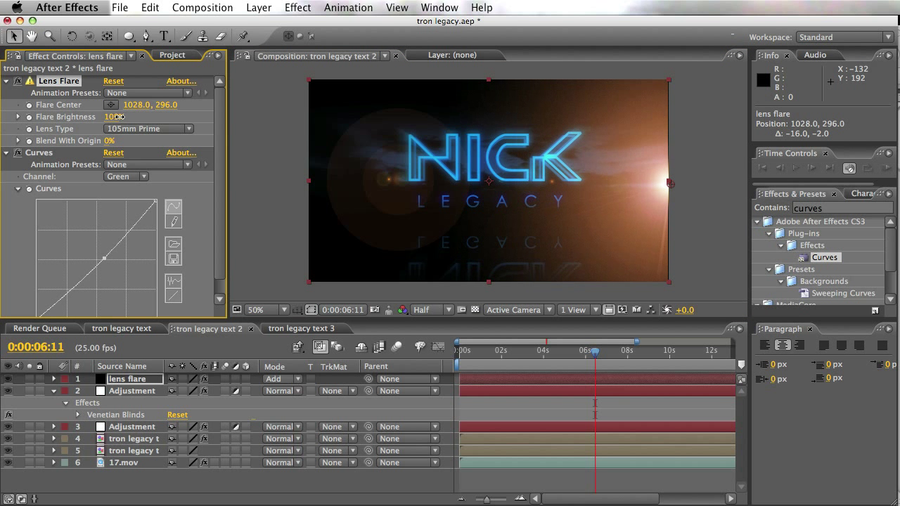
- Enable keyframing for Flare Center and Flare Brightness at 0:00:03:00
left_click_drag(460, 363, 524, 366)
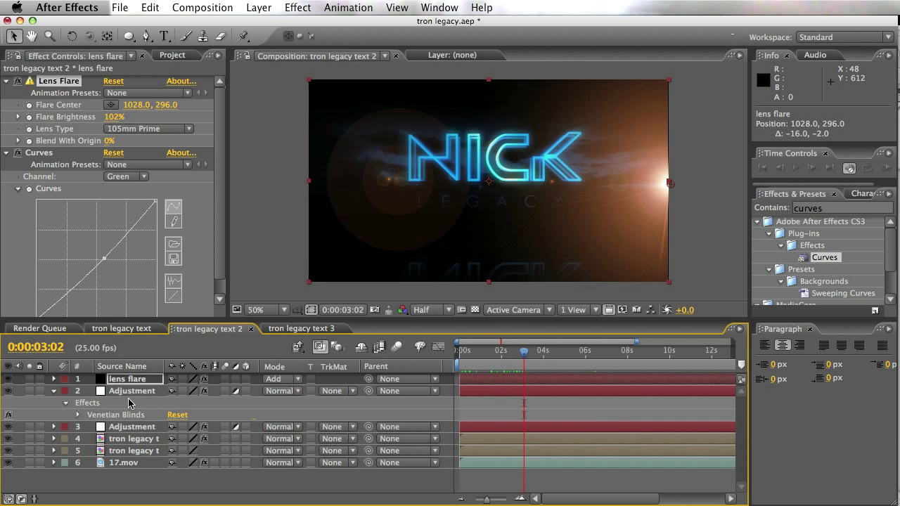
left_click_drag(508, 357, 522, 358)
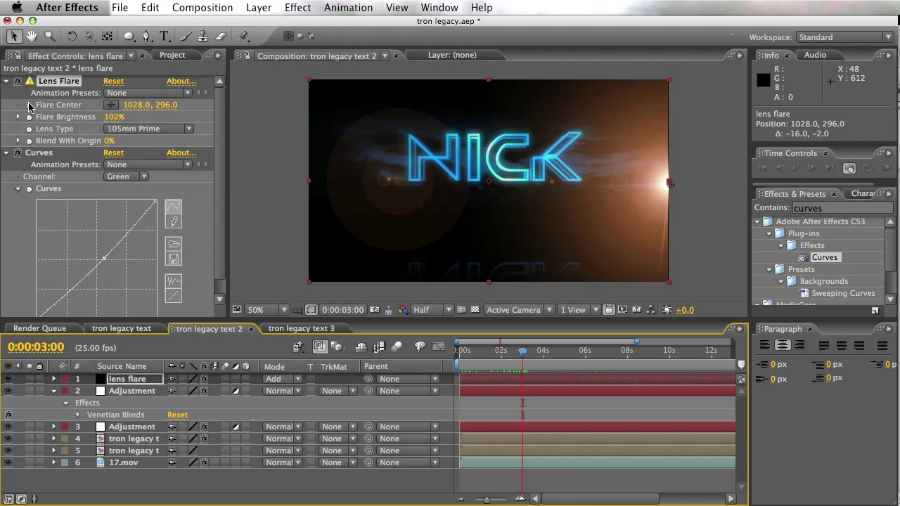
left_click(30, 106)
left_click(29, 117)
- Keyframe Flare Brightness at 124% and Flare Center at 1026.0, 536.0 at 0:00:00:00
left_click(461, 350)
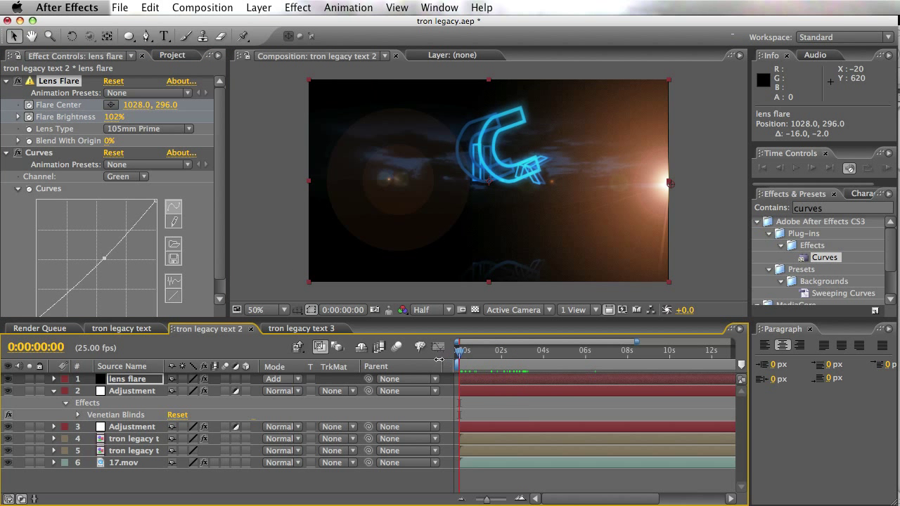
key("u")
left_click_drag(120, 119, 130, 118)
left_click_drag(672, 188, 670, 273)
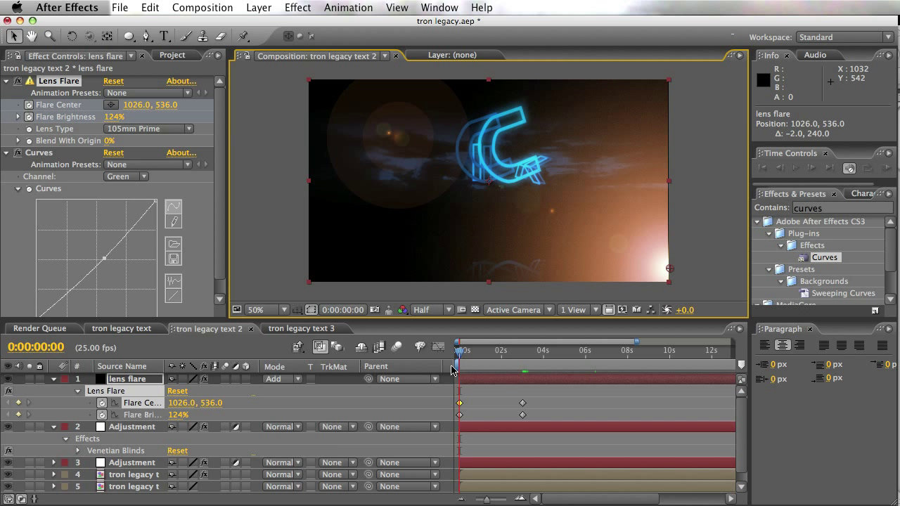
- Ease the Flare Center and Flare Brightness keyframes at 3 seconds and return the time to 0:00:00:00
left_click_drag(508, 398, 529, 422)
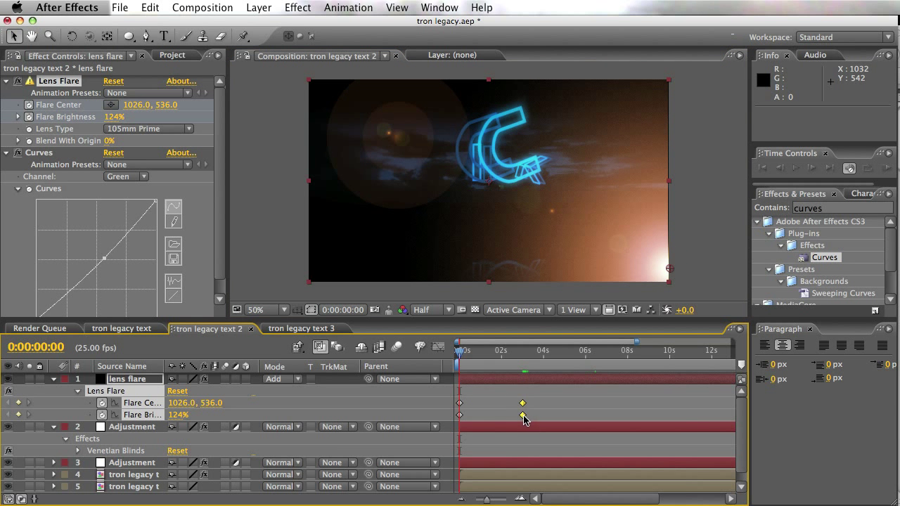
right_click(522, 415)
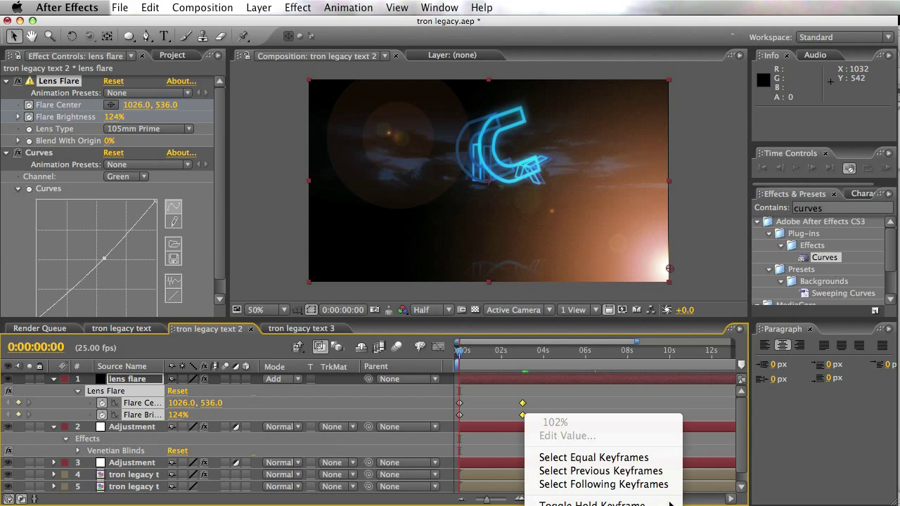
left_click(605, 505)
left_click_drag(461, 352, 443, 358)
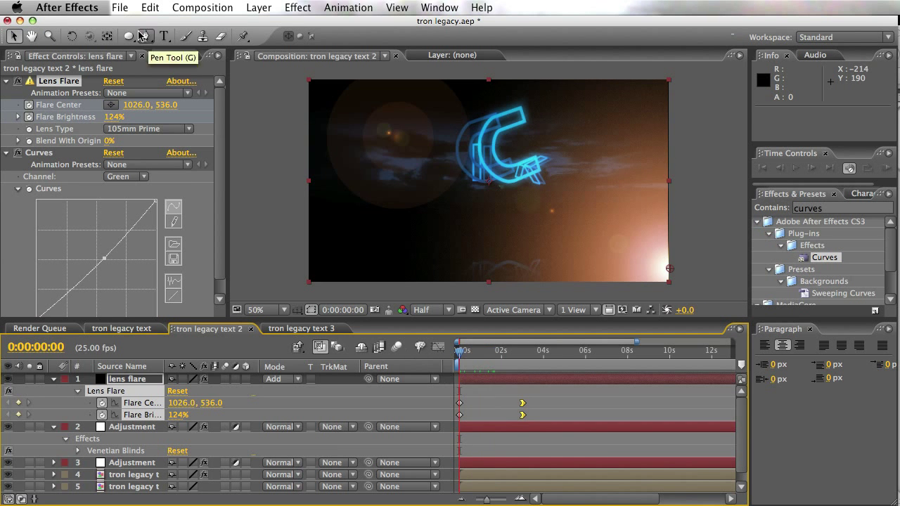
- Set the starting Flare Brightness to 161% and move the lens flare layer below both adjustment layers
left_click_drag(114, 117, 140, 117)
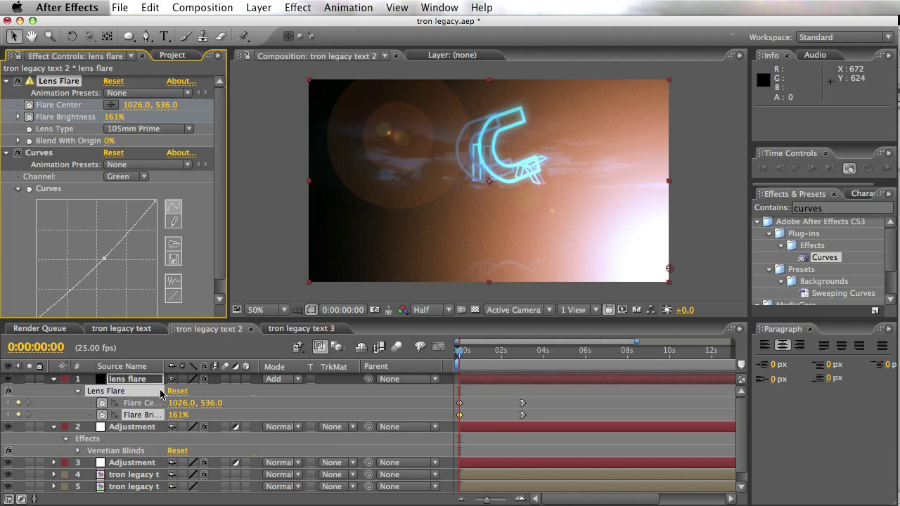
left_click_drag(144, 385, 134, 468)
left_click_drag(462, 351, 568, 368)
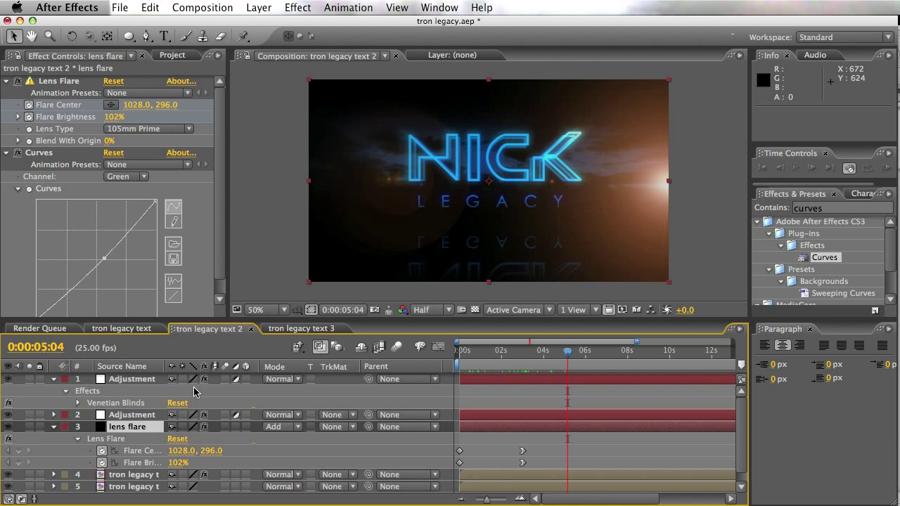
- Add the expression wiggle(.3,5) to the lens flare layer's Flare Brightness
left_click(103, 463, "alt")
type("wiggle(.3,5")
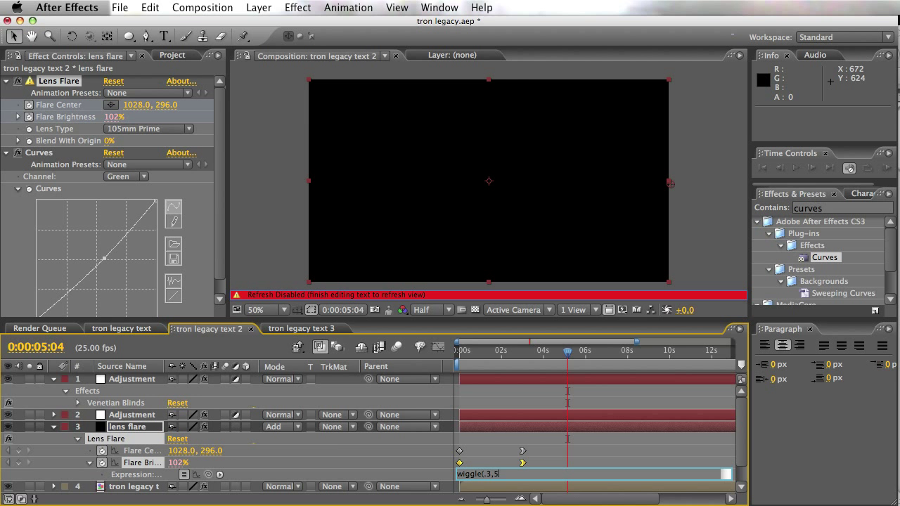
left_click(605, 438)
- Change the Flare Brightness expression to wiggle(1,5) and scrub through the timeline to 0:00:10:03
left_click_drag(469, 352, 575, 374)
left_click(485, 474)
key("Right")
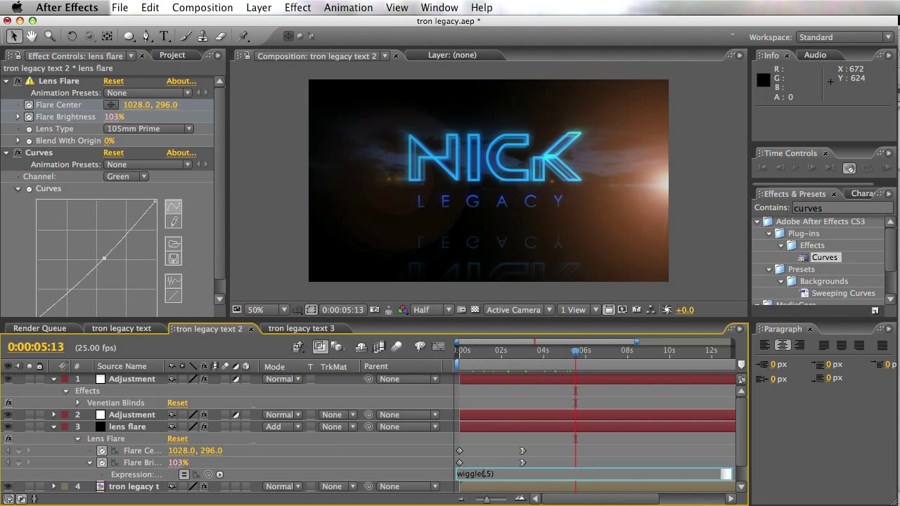
left_click(648, 464)
left_click_drag(493, 358, 670, 365)
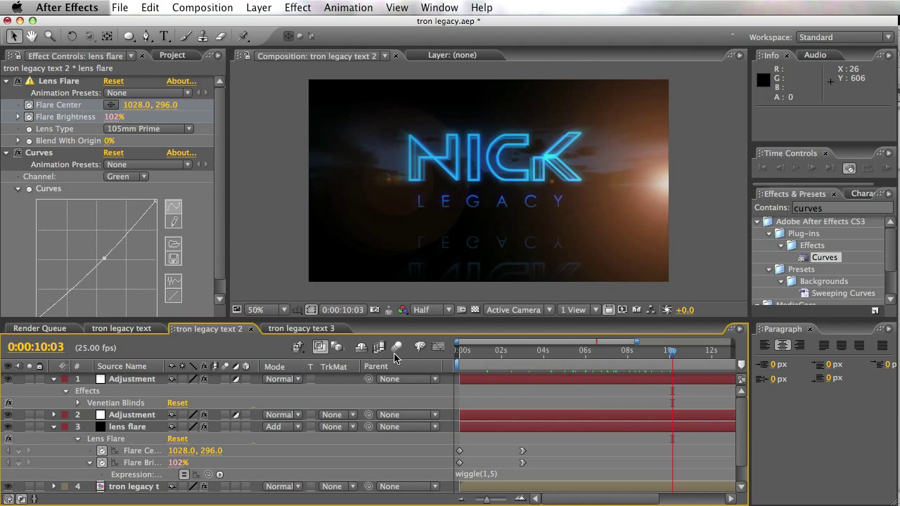
- Switch to the tron legacy text 3 composition and scrub the title animation to 0:00:04:05
left_click(301, 328)
left_click_drag(468, 358, 548, 356)
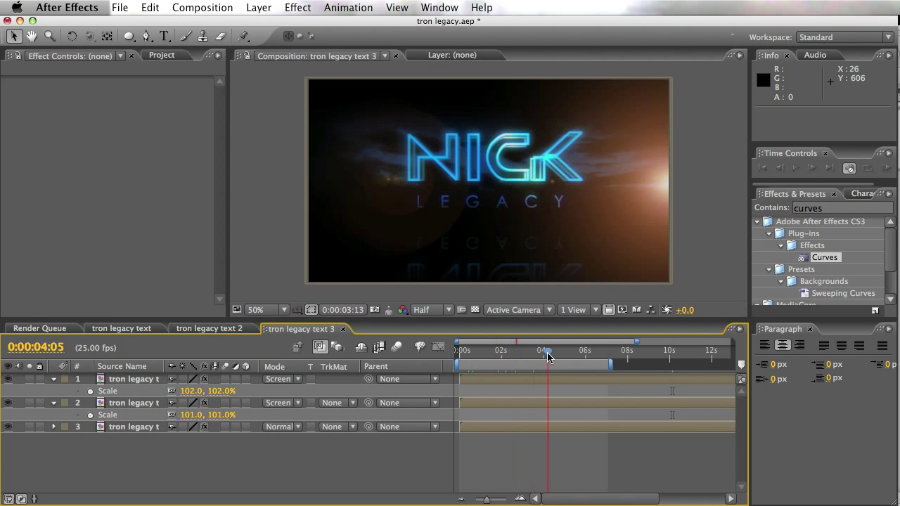
- Set the Scale of the second tron legacy text layer to 102% and of the first one to 103%
left_click(191, 415)
type("102")
key("Return")
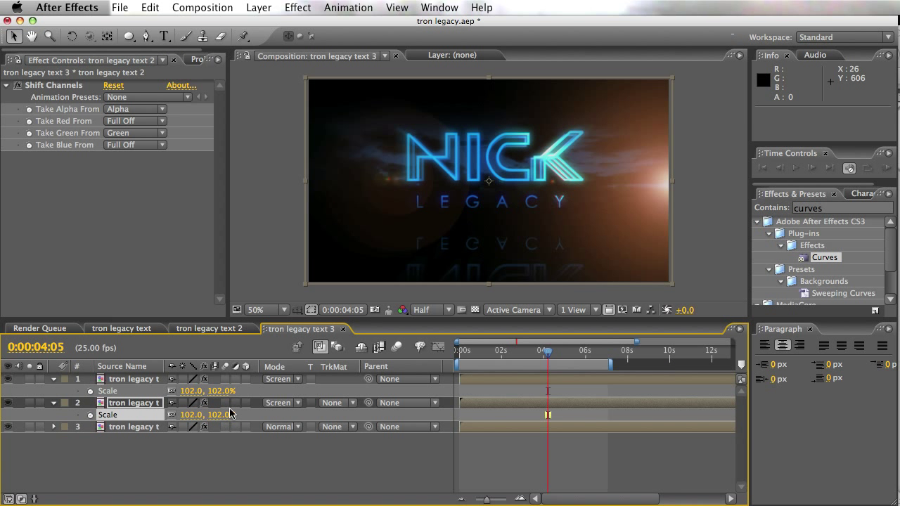
left_click(192, 391)
type("10")
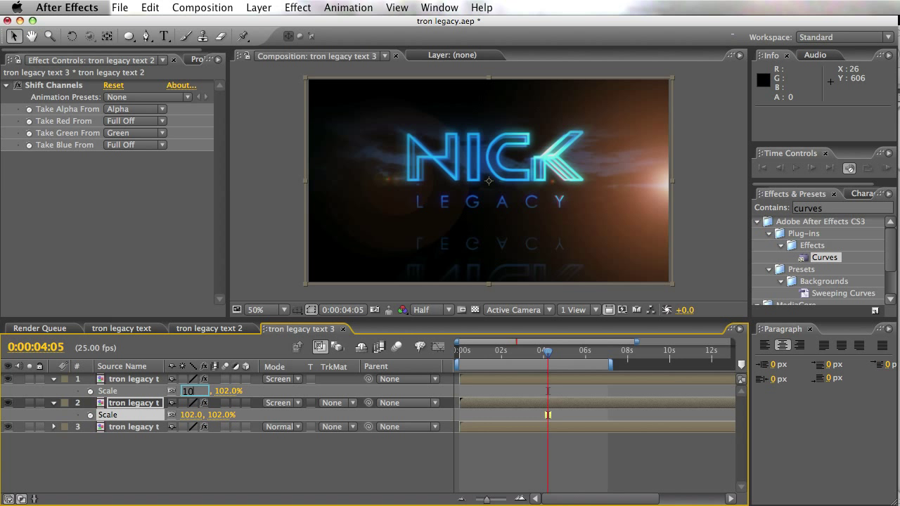
type("3")
key("Return")
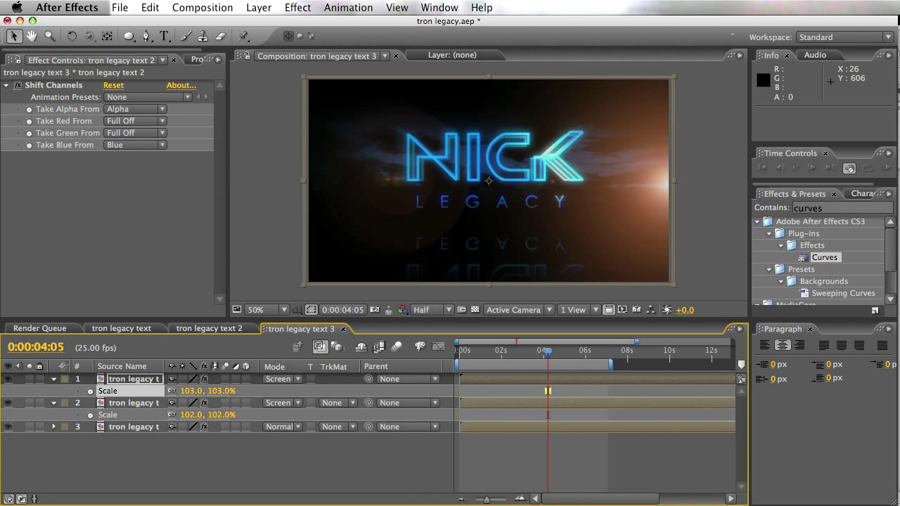
- Set the first layer's Scale to 105% and preview the title animation
left_click(184, 391)
type("105")
key("Return")
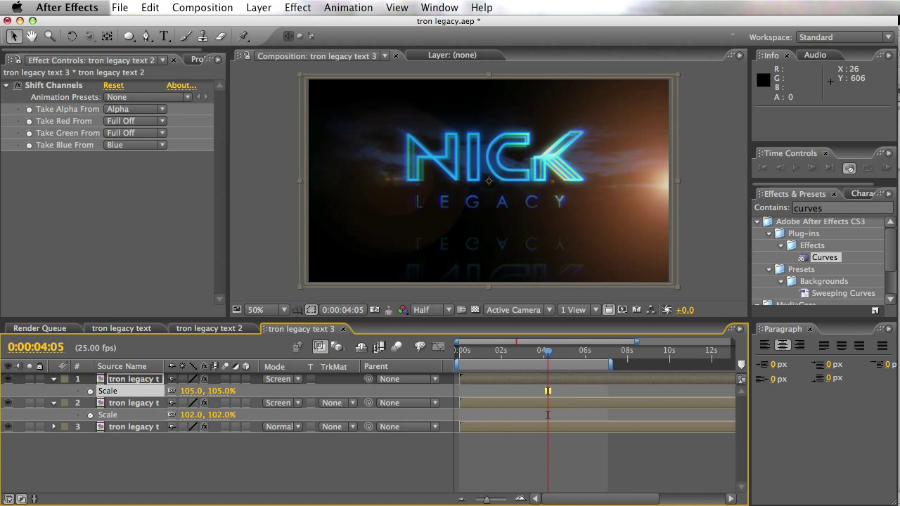
left_click_drag(468, 360, 603, 359)
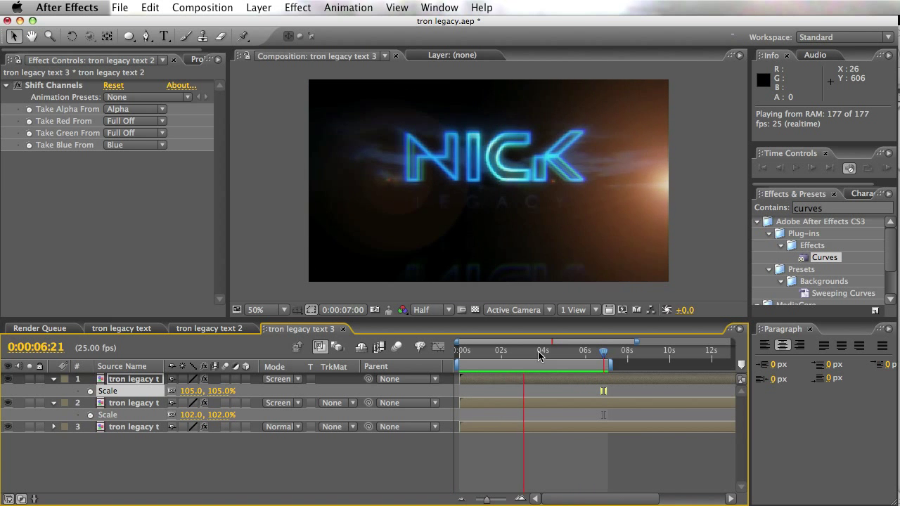
key("space")
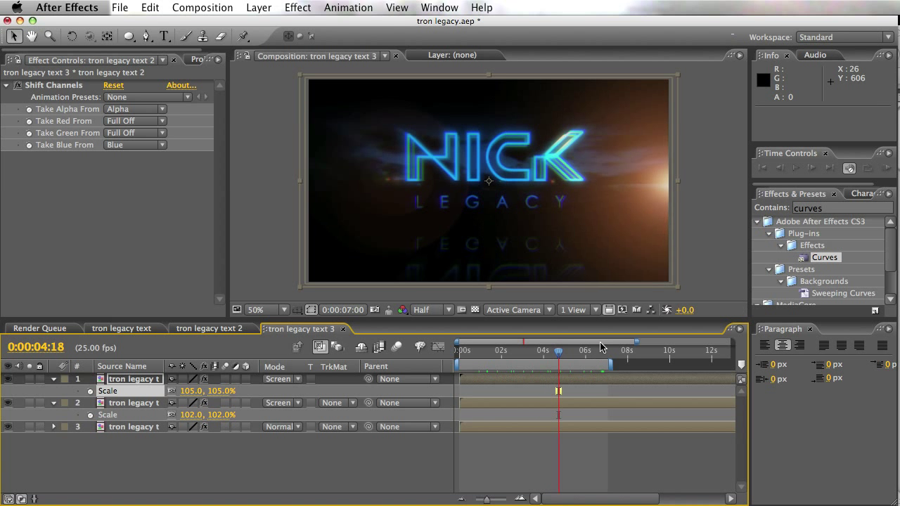
- Add a new adjustment layer above the three tron legacy text layers and apply the Curves effect to it
right_click(496, 468)
mouse_move(549, 471)
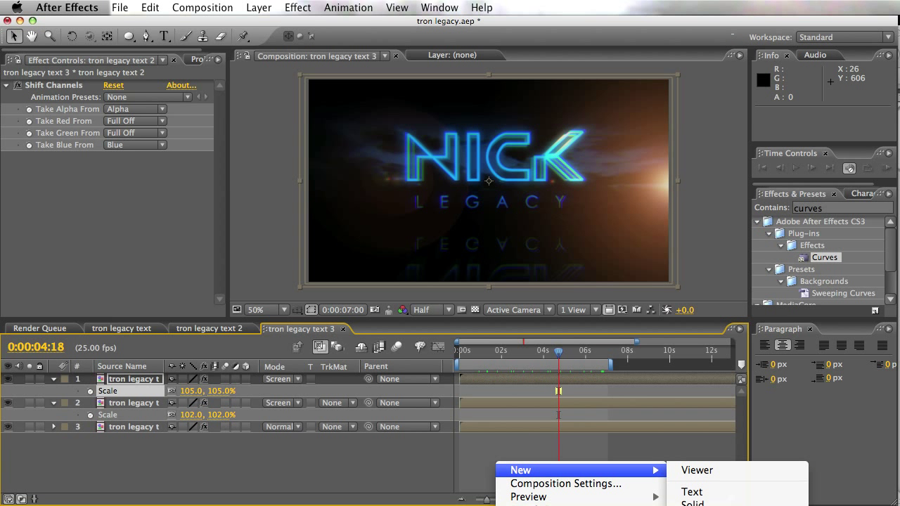
left_click(704, 505)
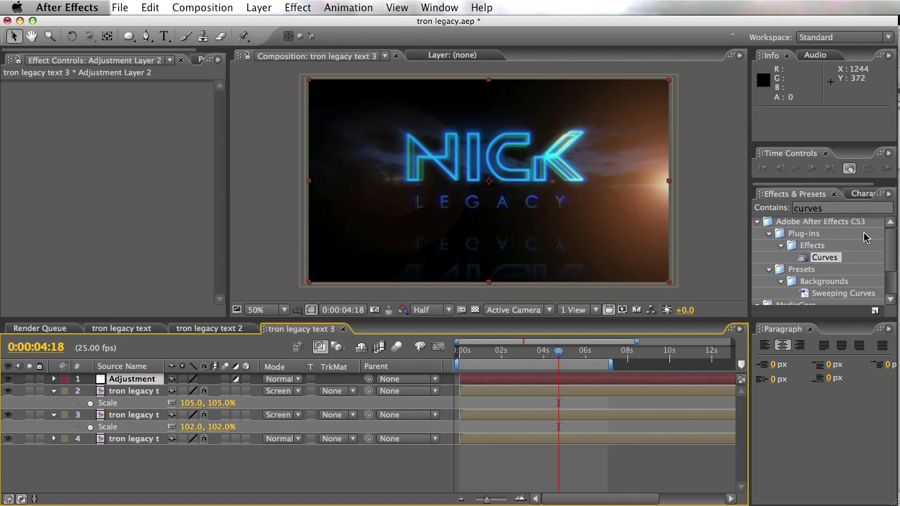
left_click_drag(837, 261, 612, 379)
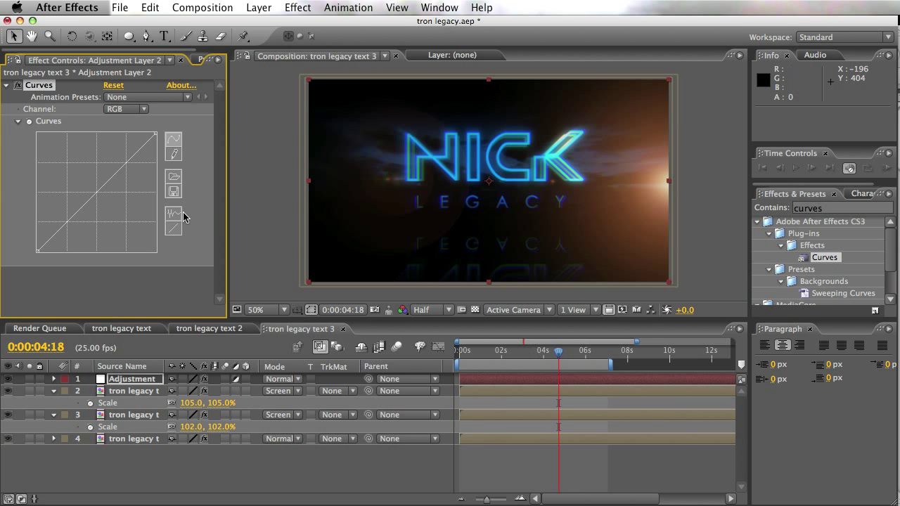
- Raise the highlights of the adjustment layer's RGB and Red curves, adding a second control point in the shadows of each
left_click_drag(128, 155, 118, 147)
mouse_move(61, 216)
left_mouse_down()
mouse_move(64, 225)
mouse_move(71, 213)
left_mouse_up()
left_click(123, 109)
left_click(131, 121)
left_click_drag(102, 186, 117, 154)
left_click_drag(72, 223, 74, 212)
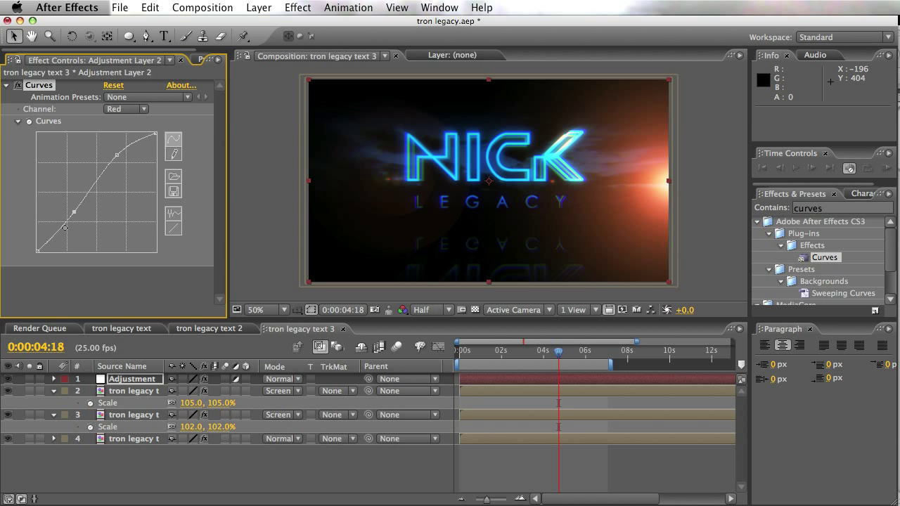
- Go through the Green and Blue channels of Curves and slightly raise the midpoint of the Blue curve
left_click(140, 112)
left_click(134, 120)
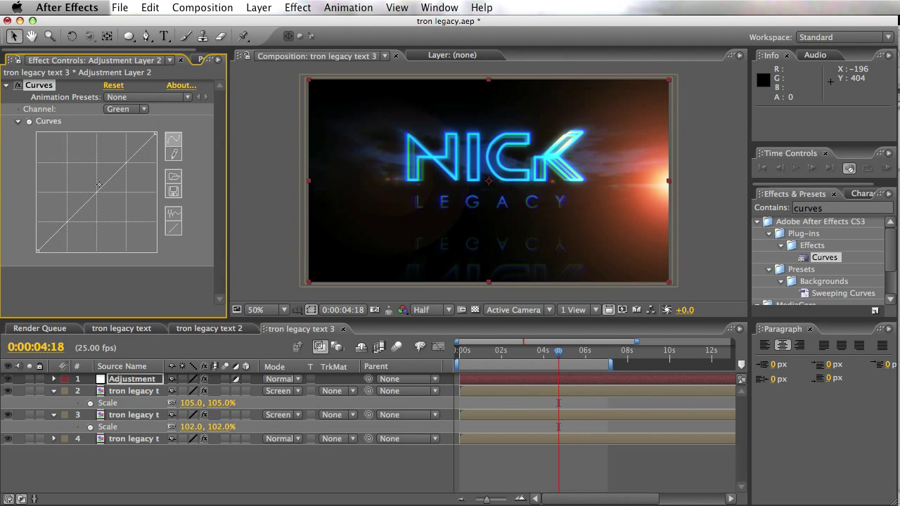
mouse_move(97, 192)
left_mouse_down()
mouse_move(90, 184)
mouse_move(102, 200)
mouse_move(95, 189)
left_mouse_up()
left_click(130, 114)
left_click(126, 121)
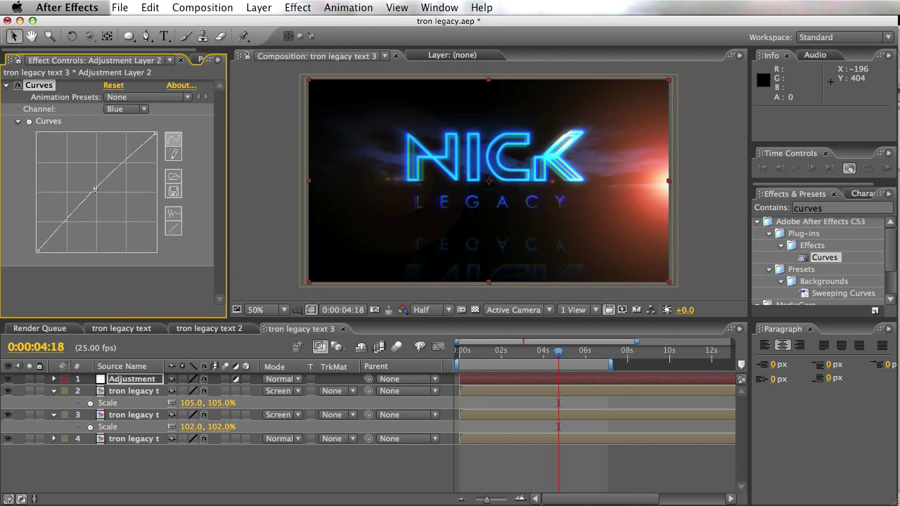
- Check the Curves effect at 0:00:06:00, reset the Blue curve to a straight line and show the Green channel
left_click_drag(481, 364, 585, 363)
left_click(17, 85)
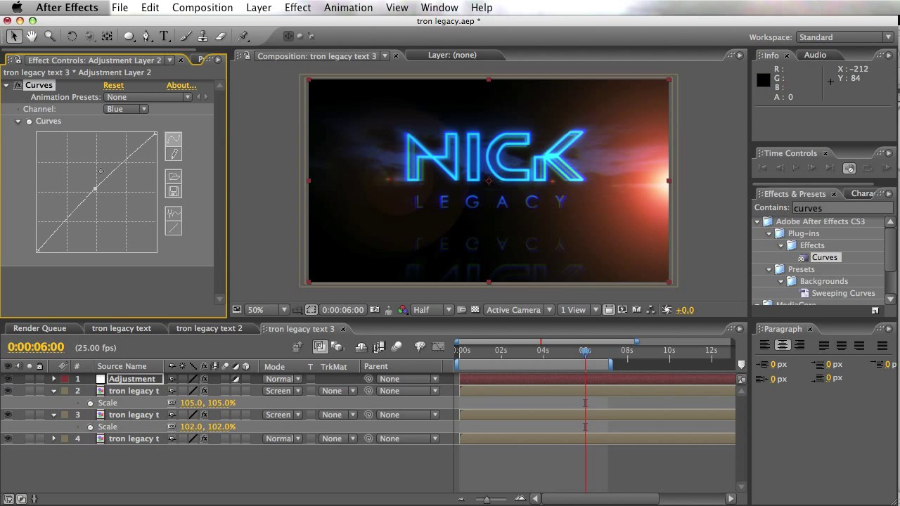
left_click(172, 228)
left_click(126, 109)
left_click(126, 109)
key("Up")
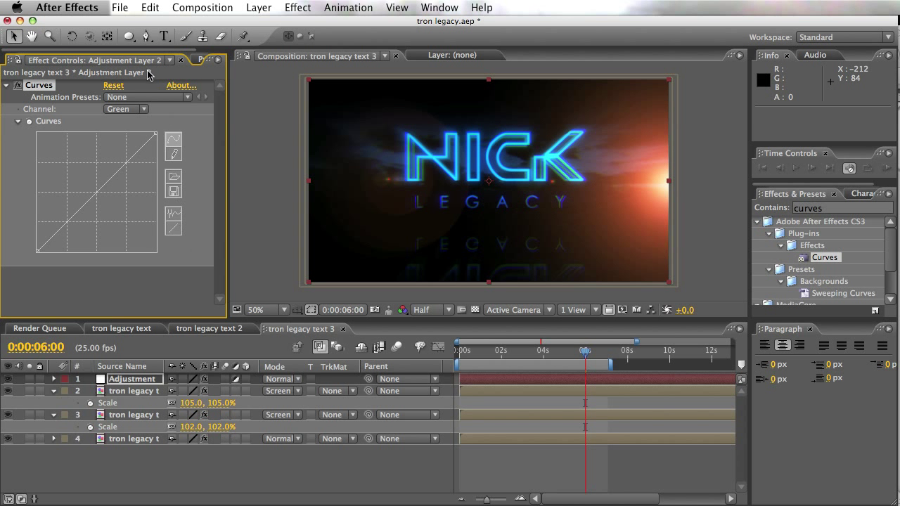
- Scrub through the graded title animation to 0:00:05:08 with the adjustment layer deselected
left_click_drag(485, 351, 578, 355)
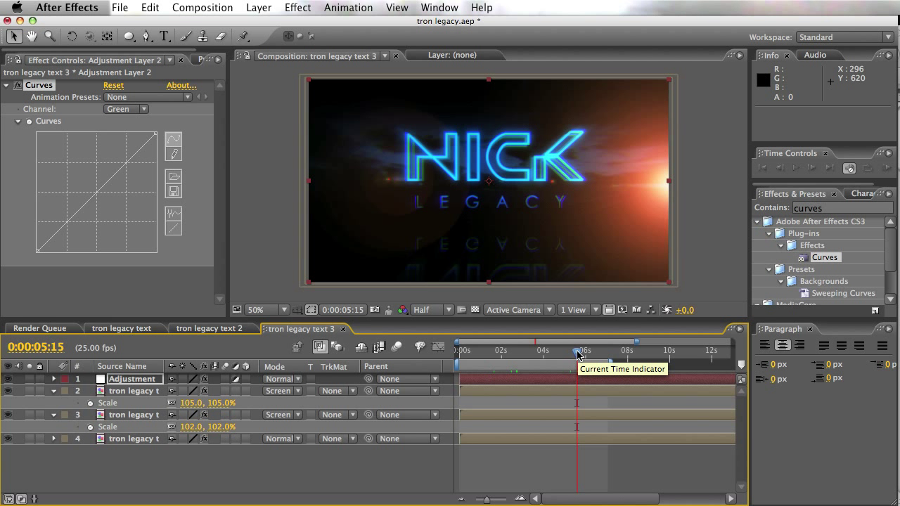
left_click(546, 464)
left_click_drag(492, 366, 573, 367)
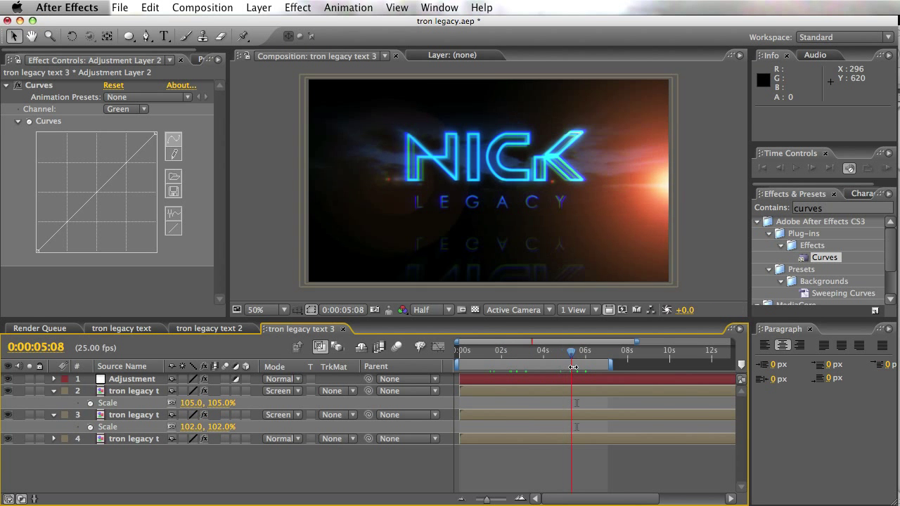